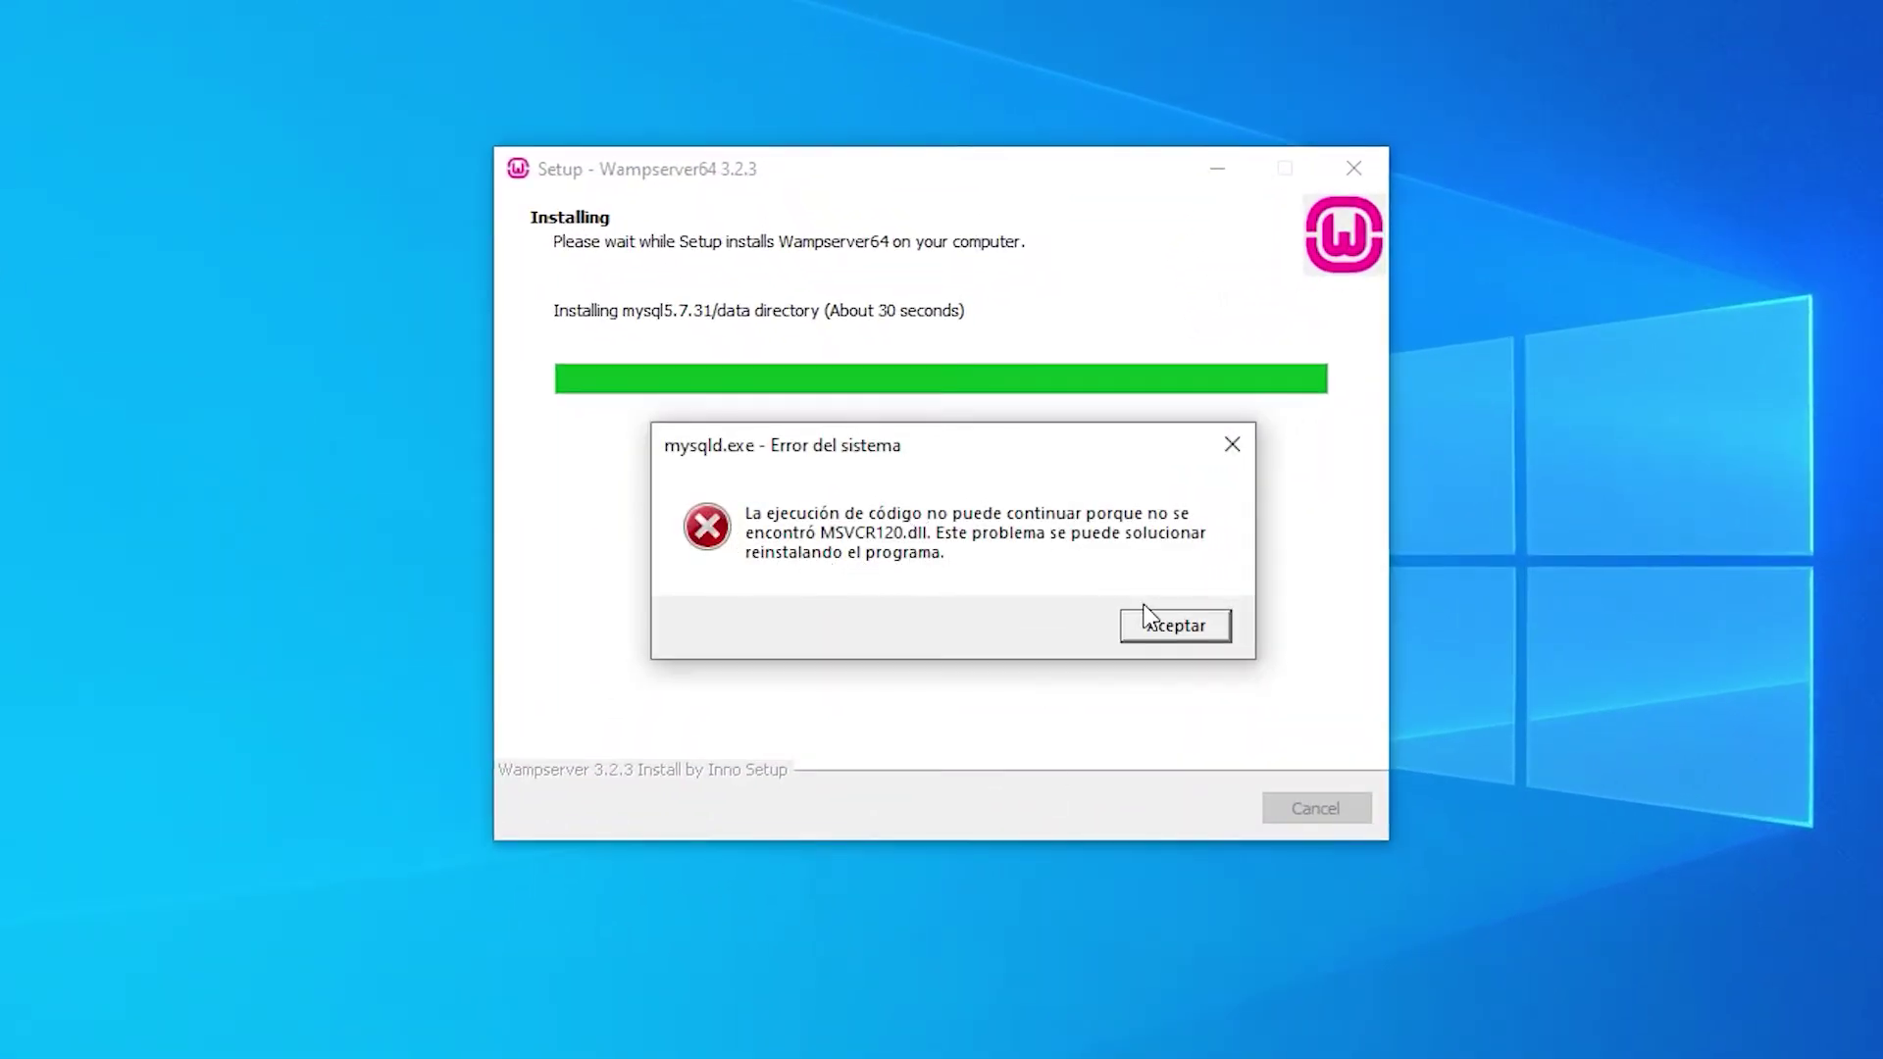
Dismiss the mysqld.exe system errors about MSVCR120.dll and MSVCP120.dll during the Wampserver64 3.2.3 setup.
{"action": "left_click", "coordinate": [1160, 627]}
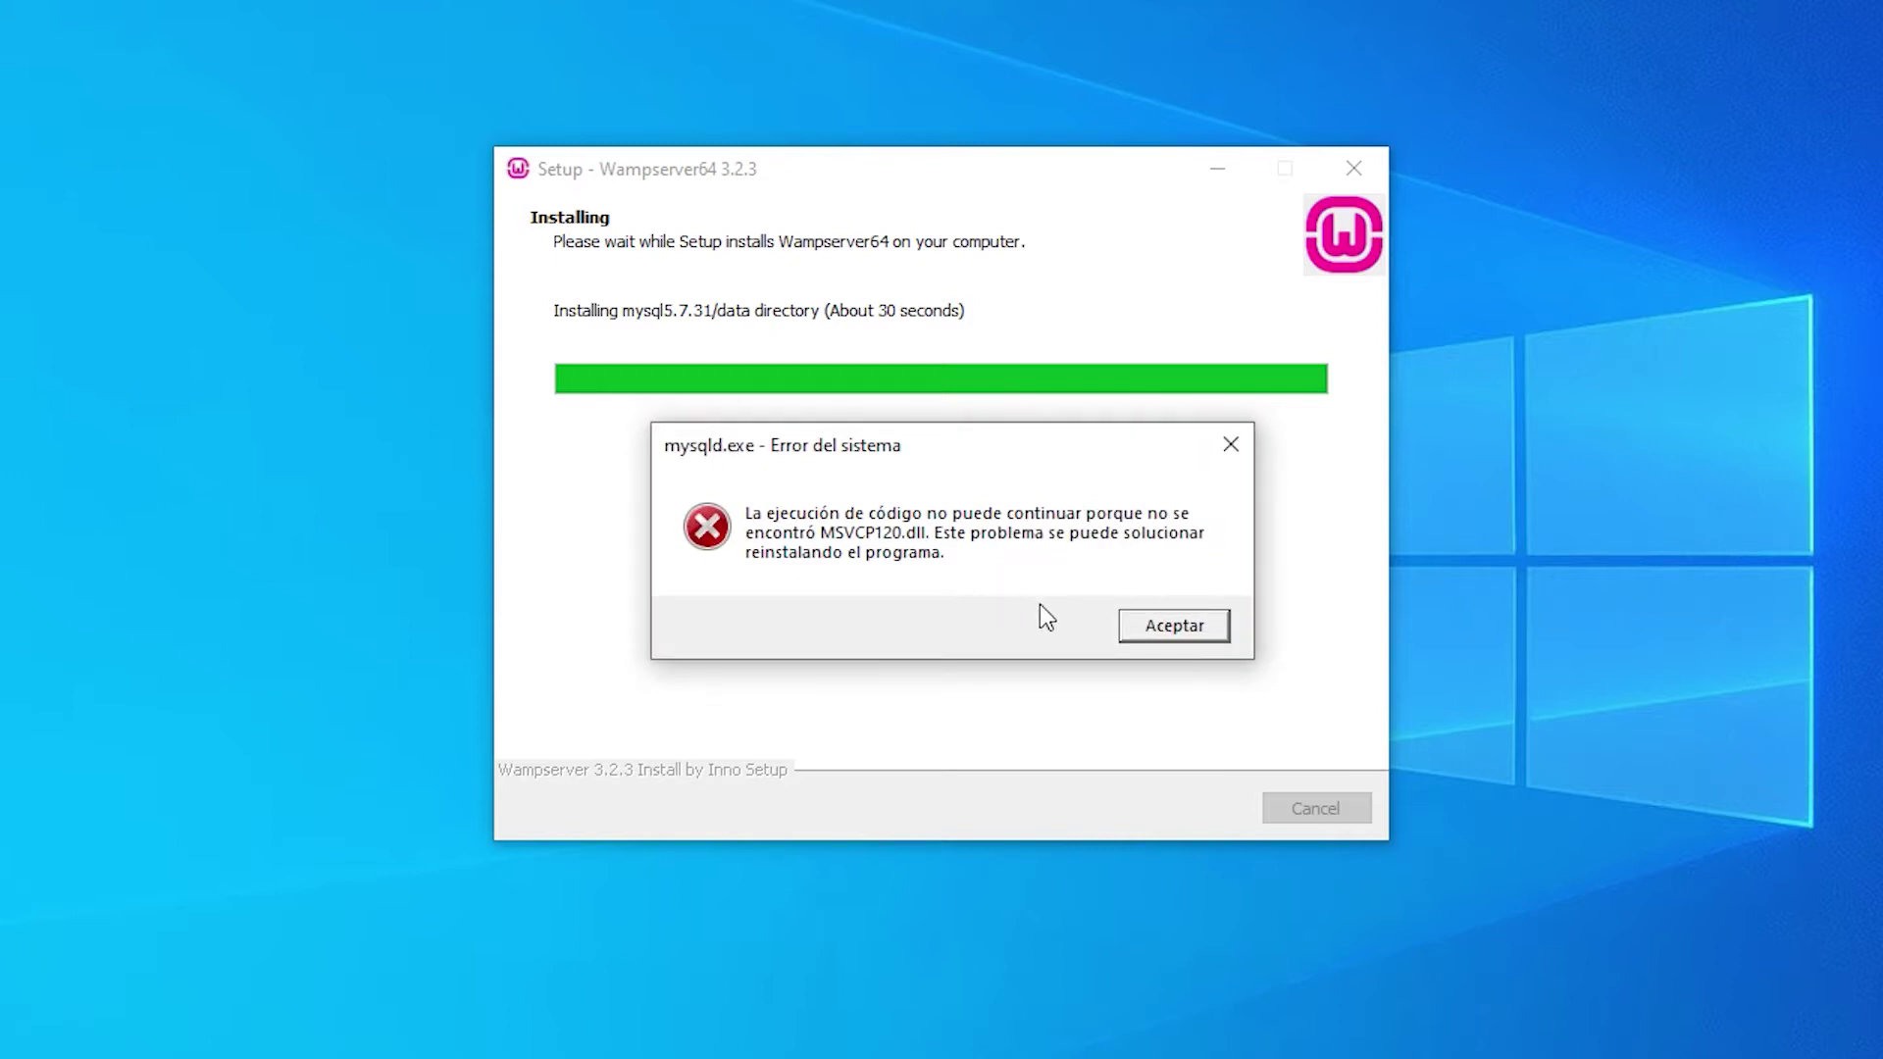
{"action": "left_click", "coordinate": [1142, 626]}
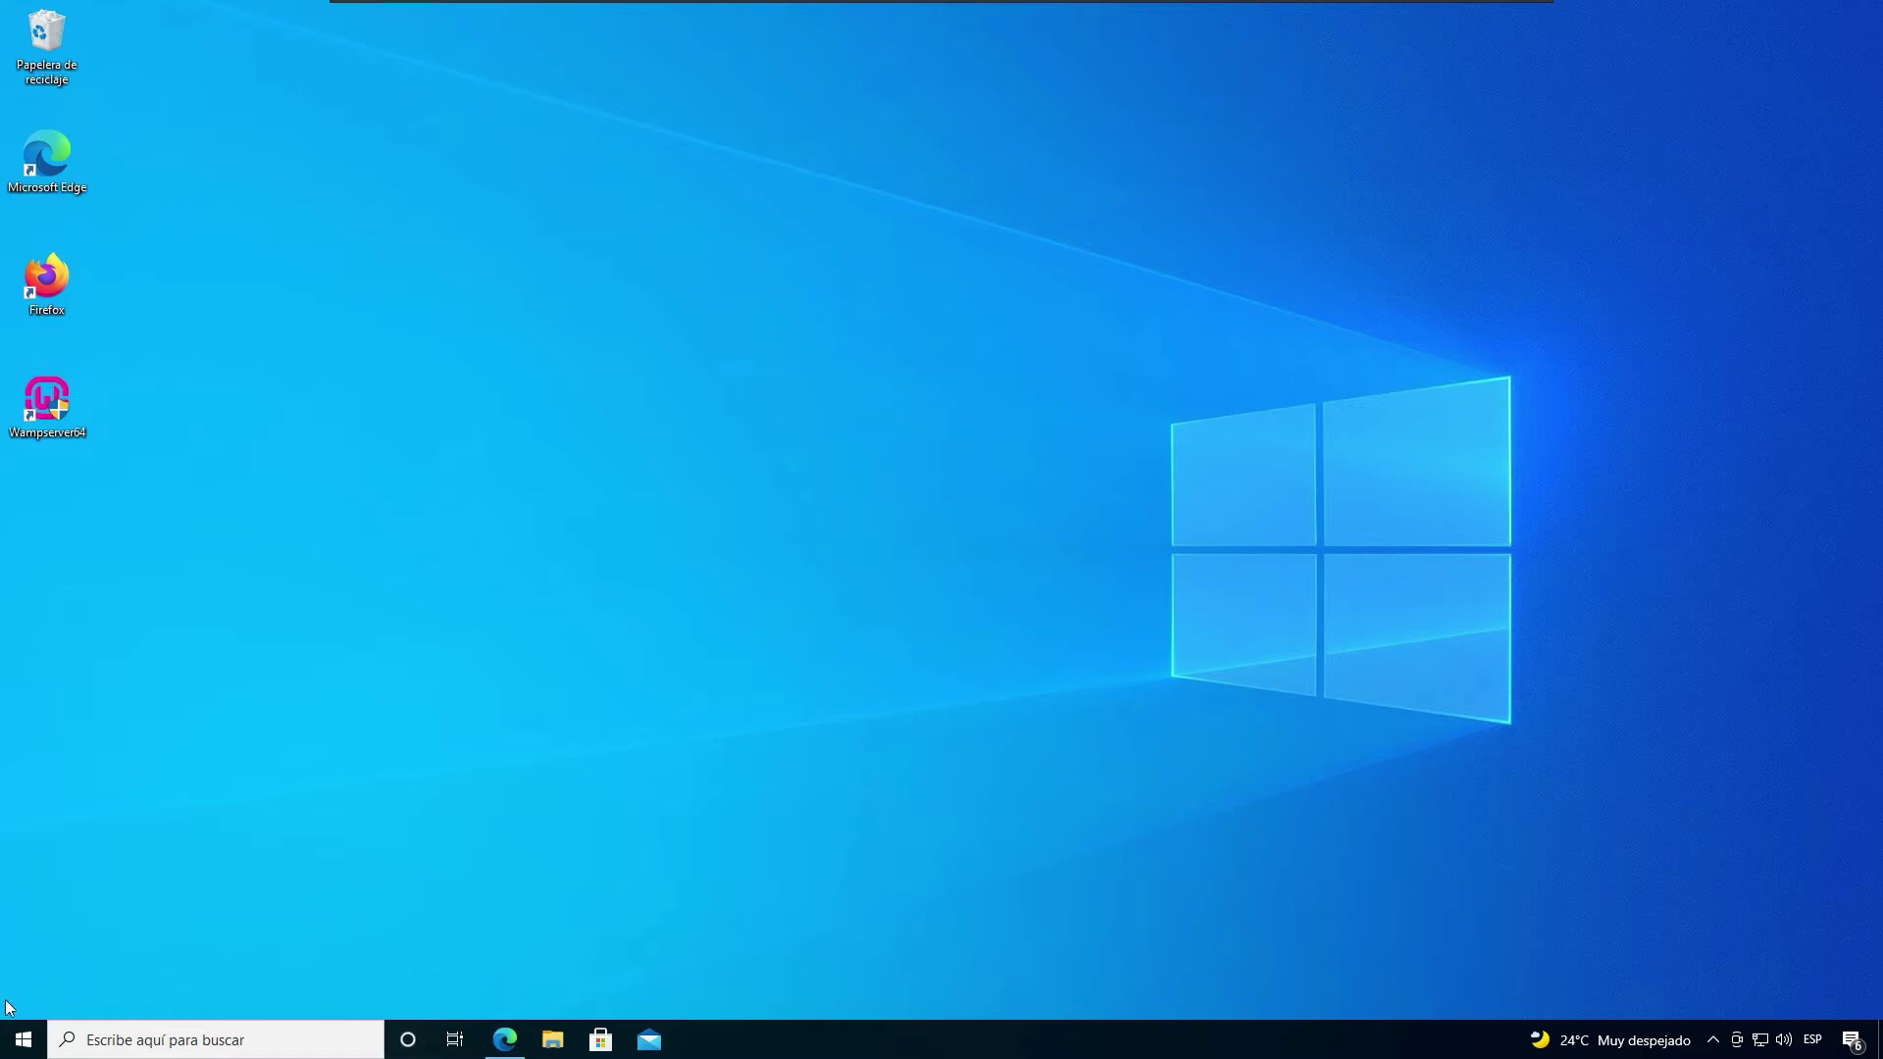
Search Windows for "agregar" and open the Agregar o quitar programas system settings.
{"action": "left_click", "coordinate": [21, 1040]}
{"action": "type", "text": "agregar"}
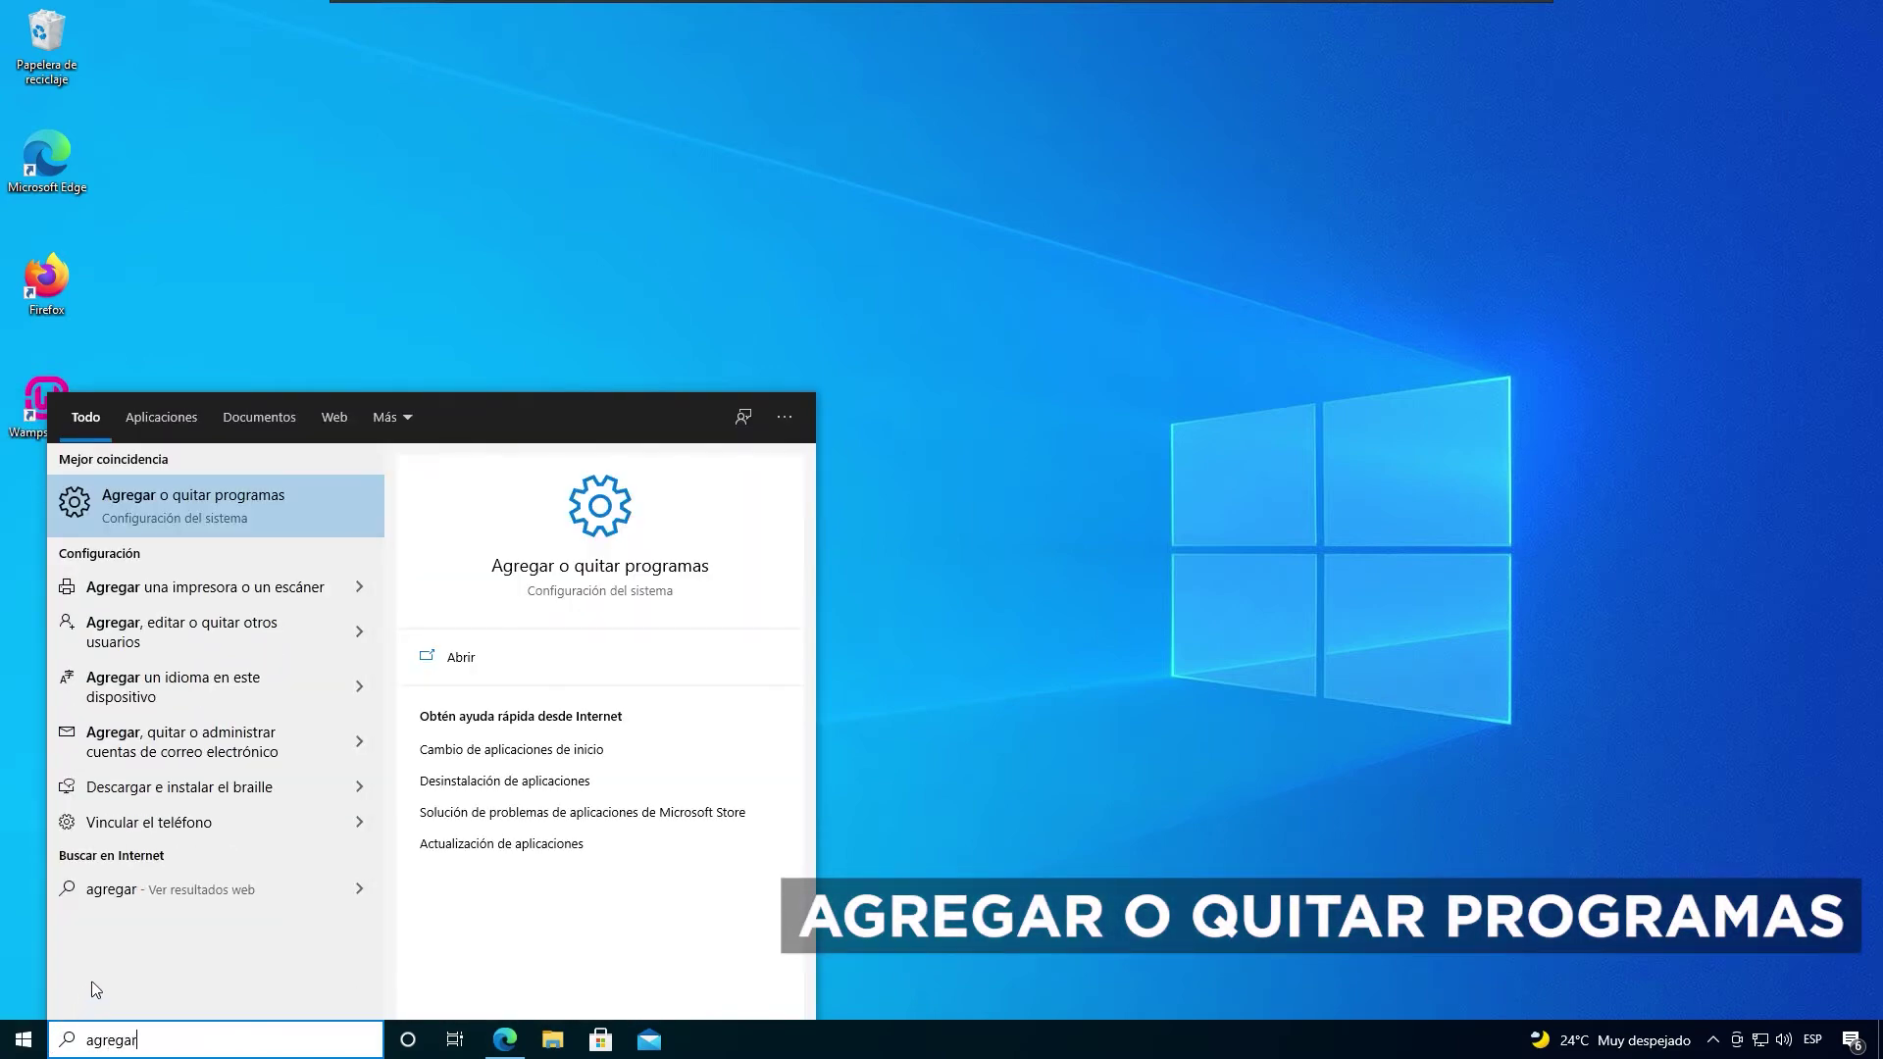
{"action": "left_click", "coordinate": [214, 495]}
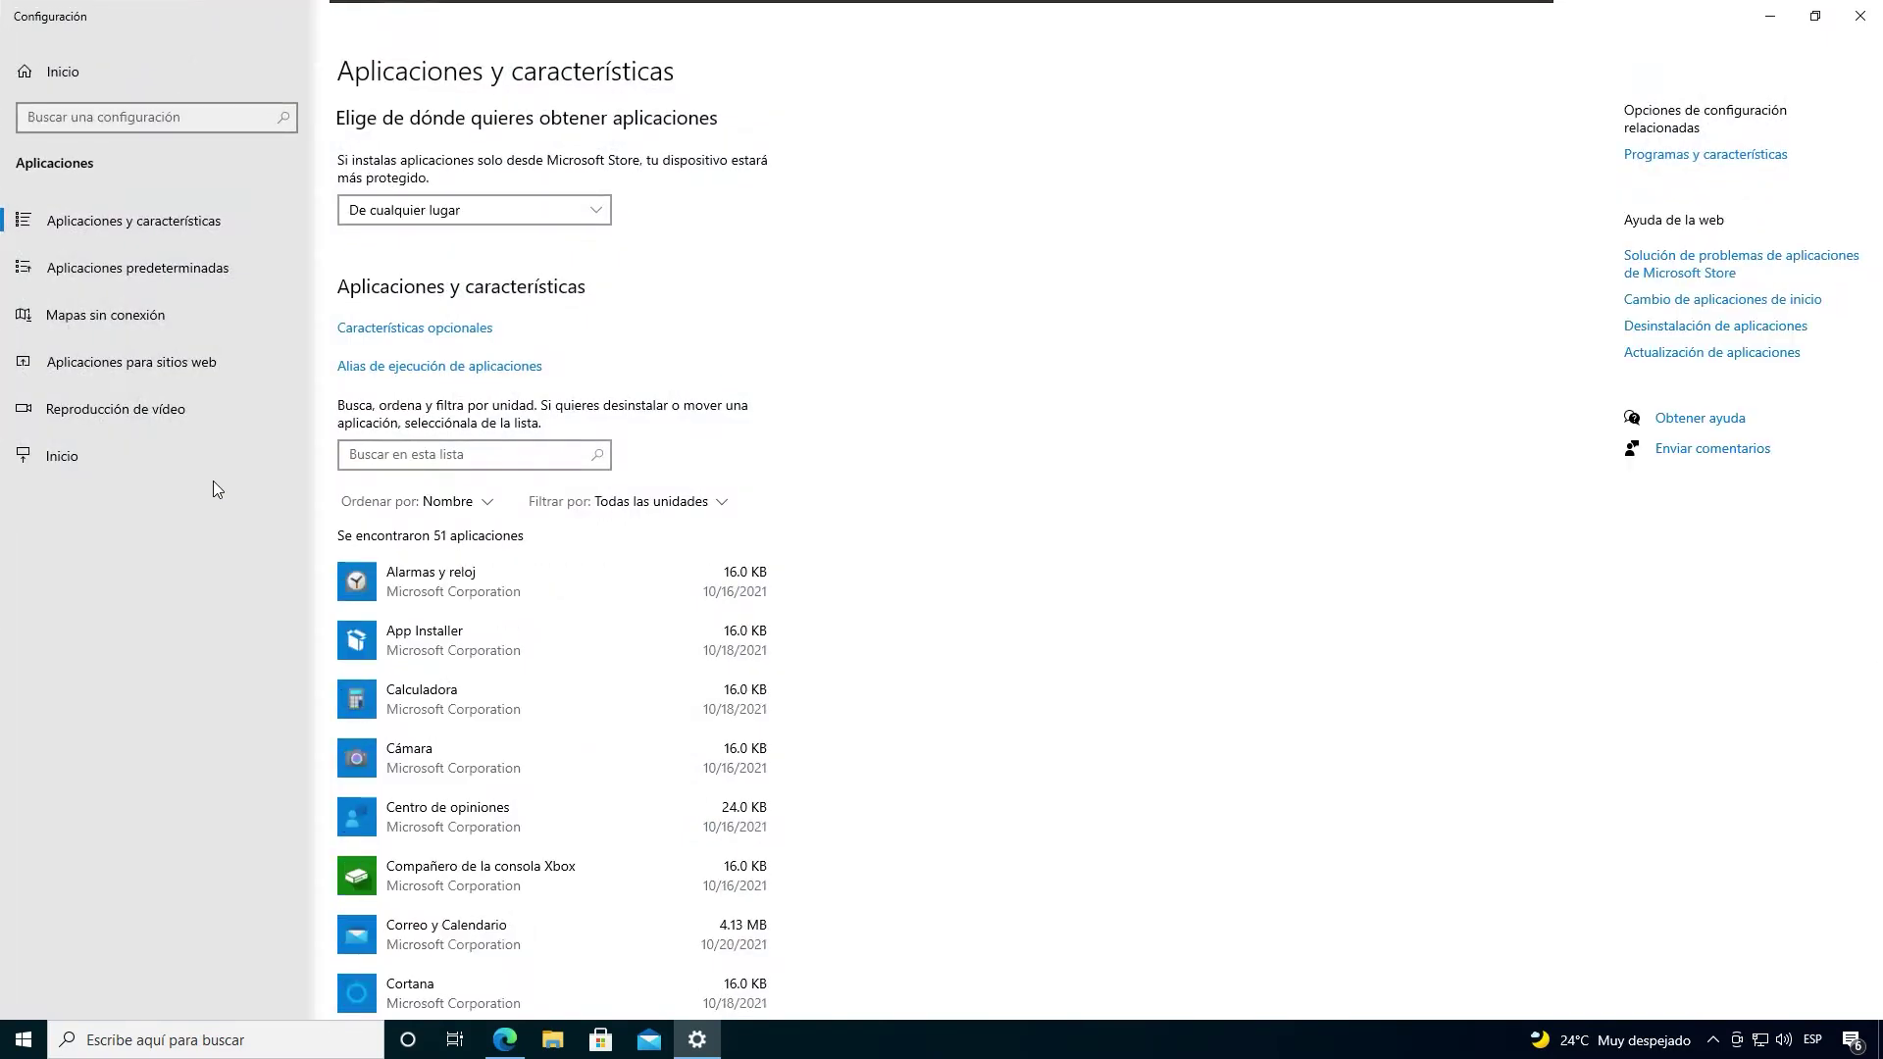
Uninstall Wampserver64 3.2.3 completely, confirming the removal of all its components and its installation folder.
{"action": "scroll", "coordinate": [217, 487], "scroll_direction": "down", "scroll_amount": 20}
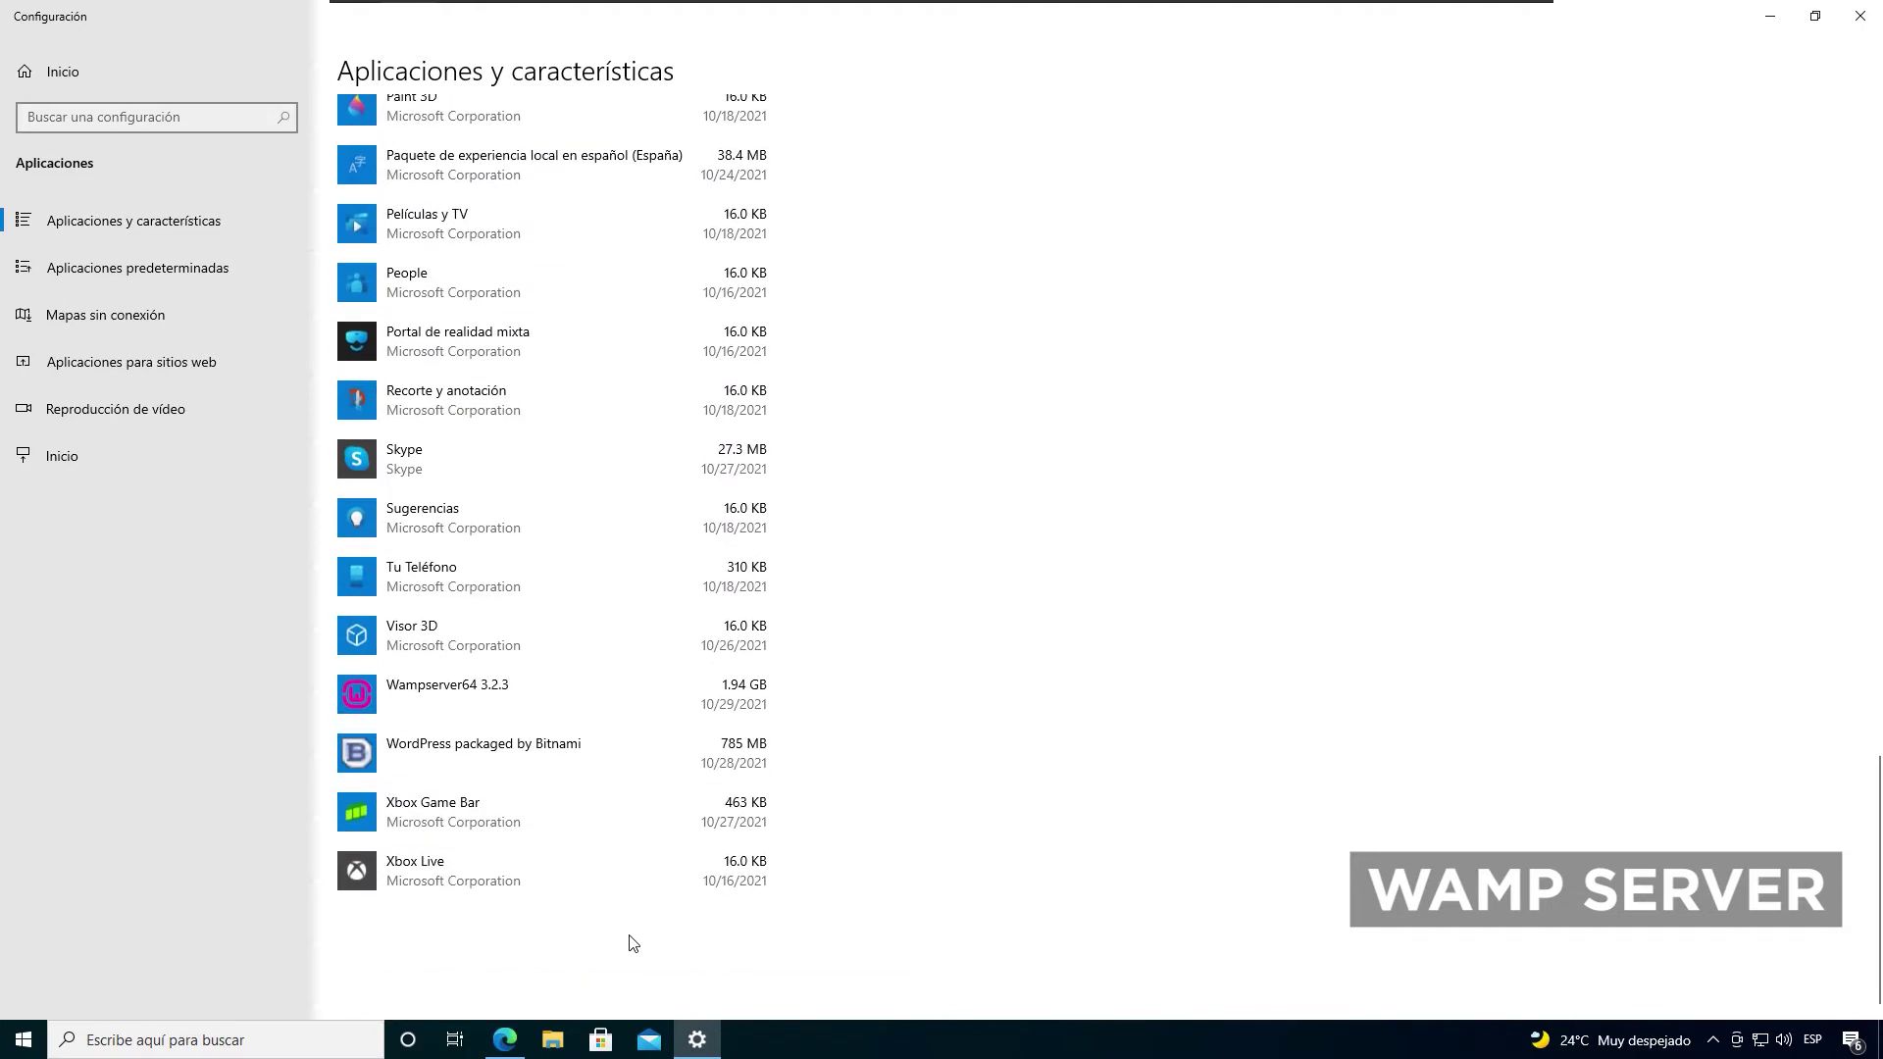
{"action": "left_click", "coordinate": [473, 702]}
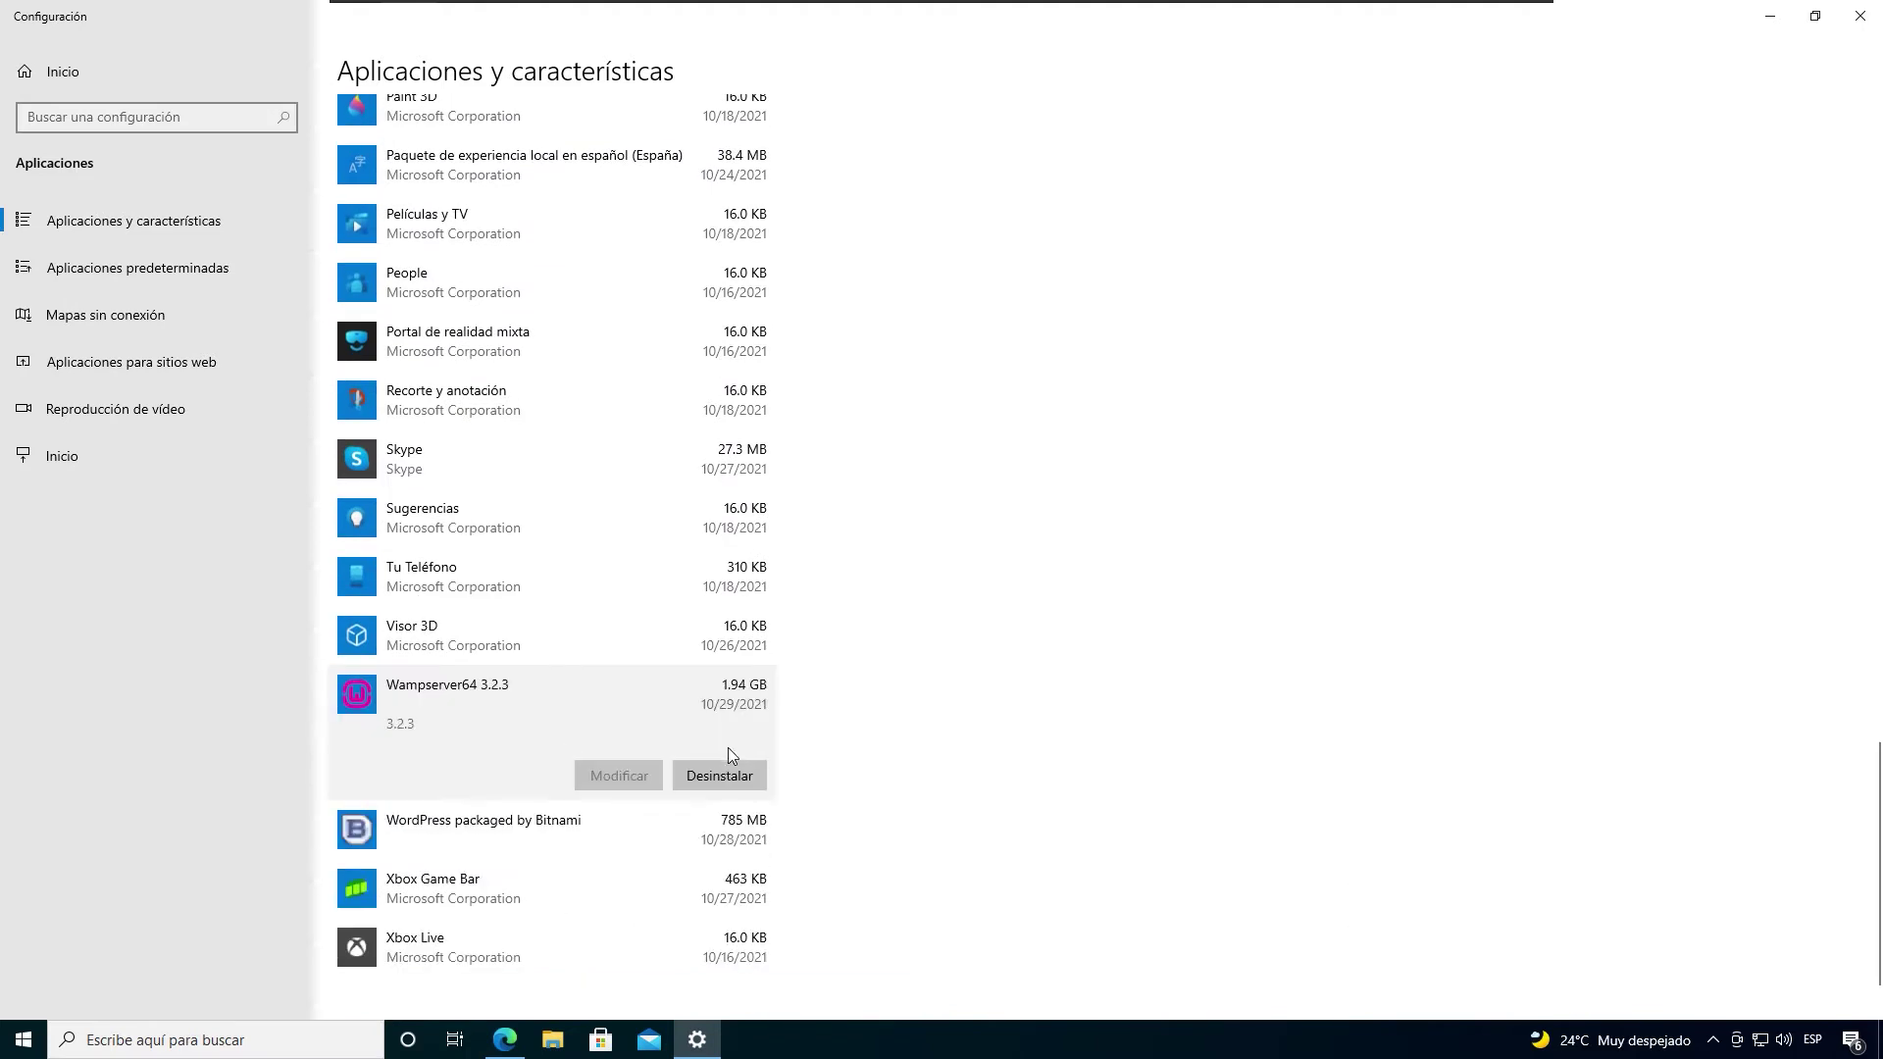
{"action": "left_click", "coordinate": [719, 772]}
{"action": "left_click", "coordinate": [912, 731]}
{"action": "left_click", "coordinate": [861, 668]}
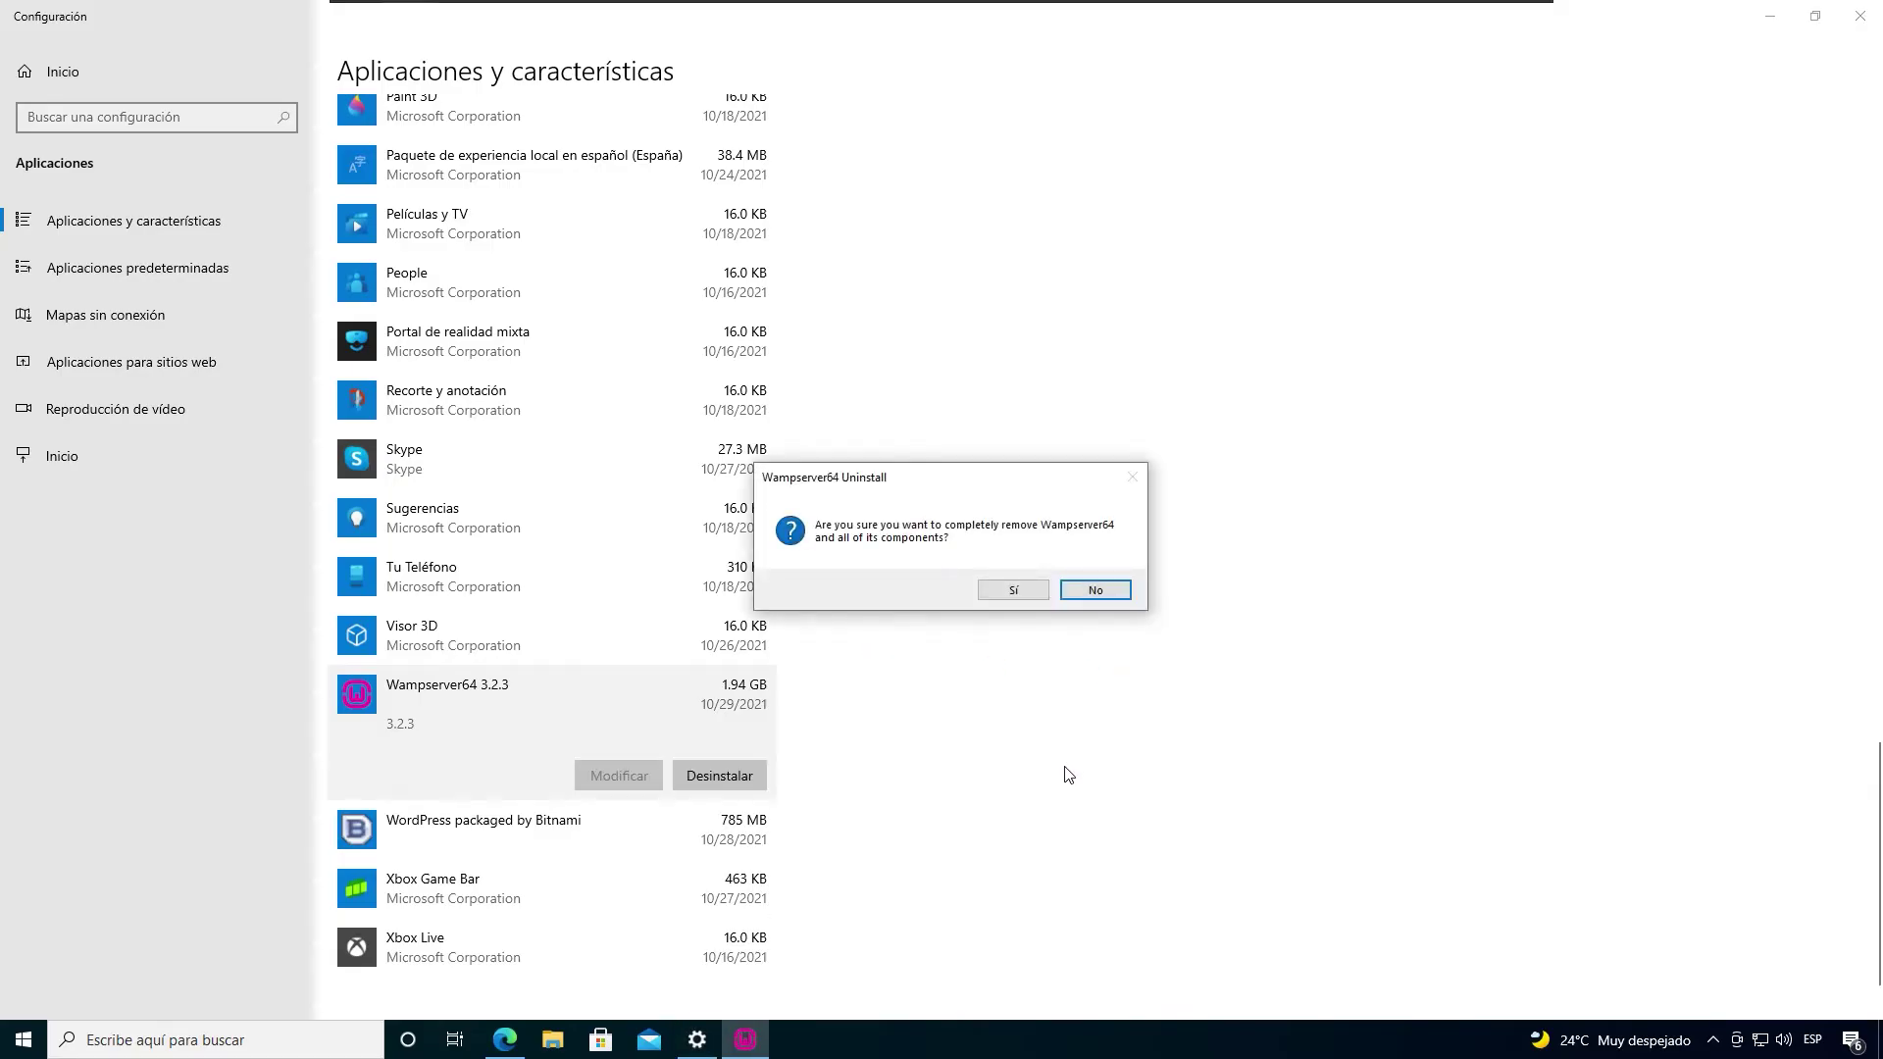
{"action": "left_click", "coordinate": [1014, 589]}
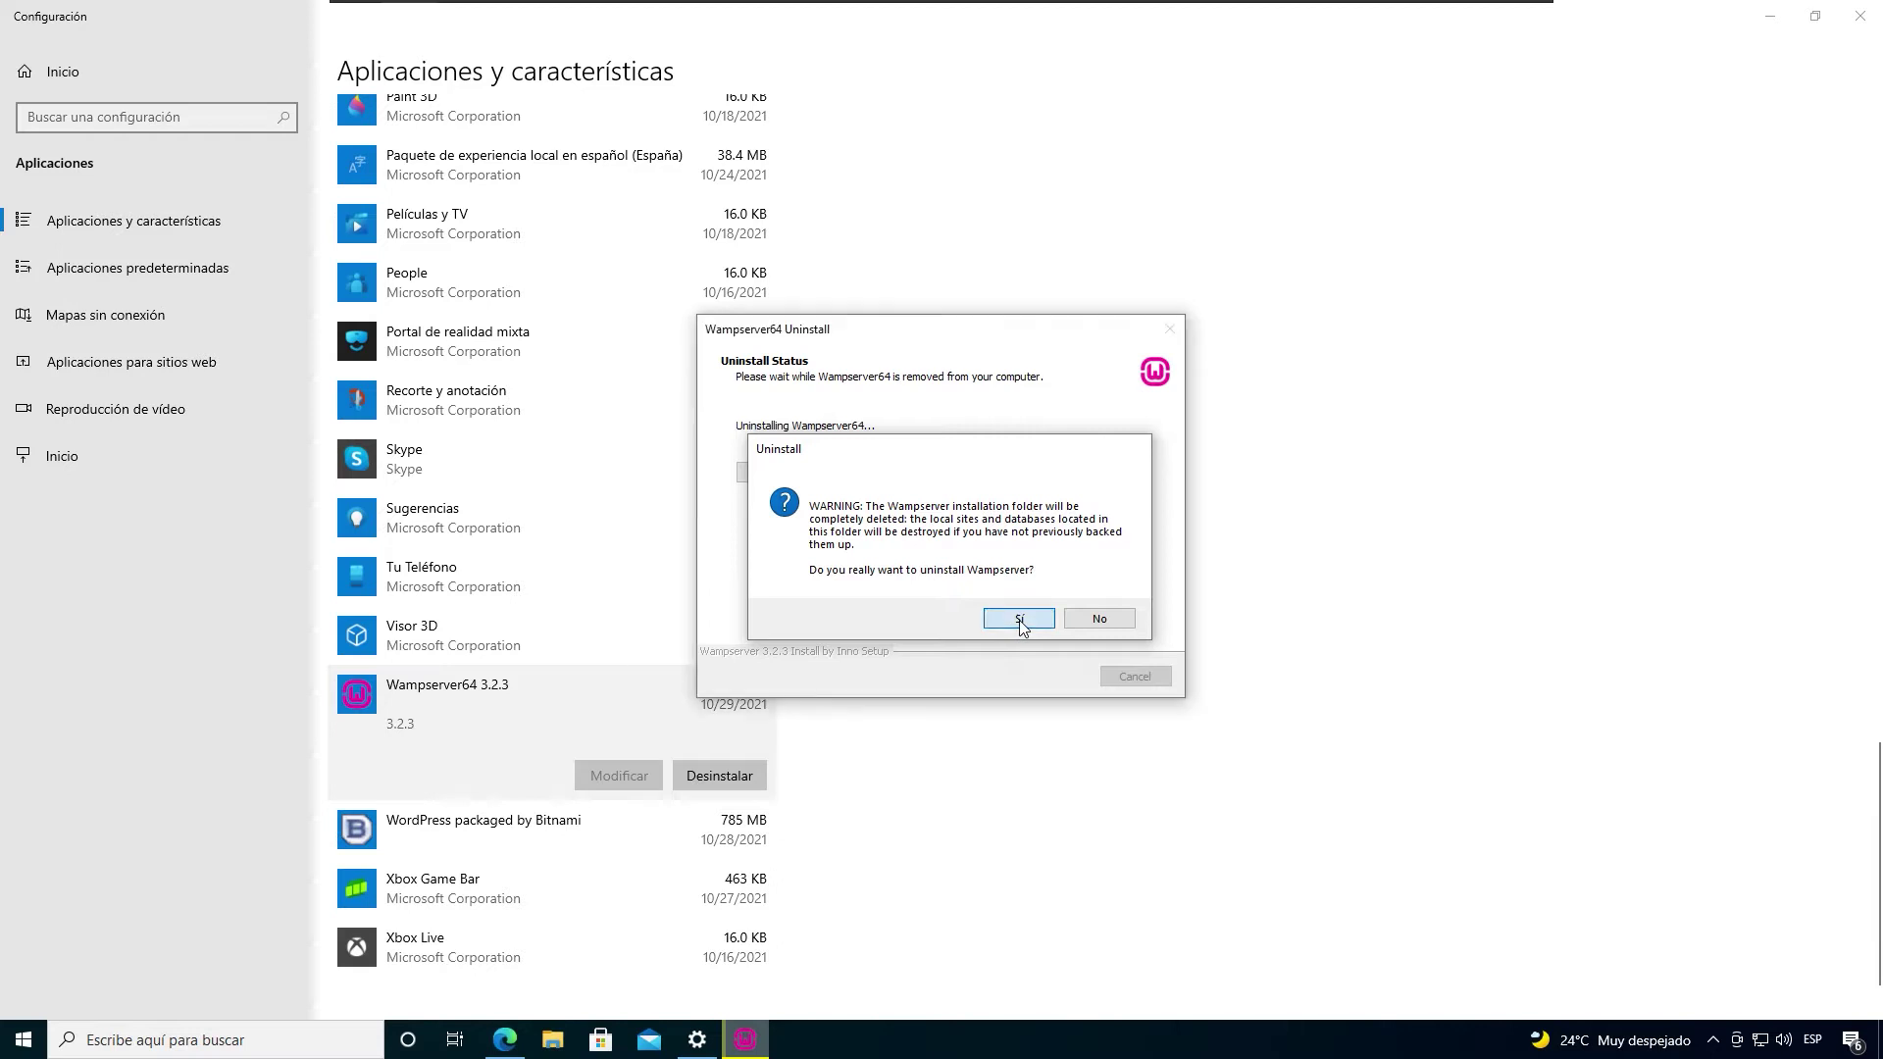
{"action": "left_click", "coordinate": [1019, 620]}
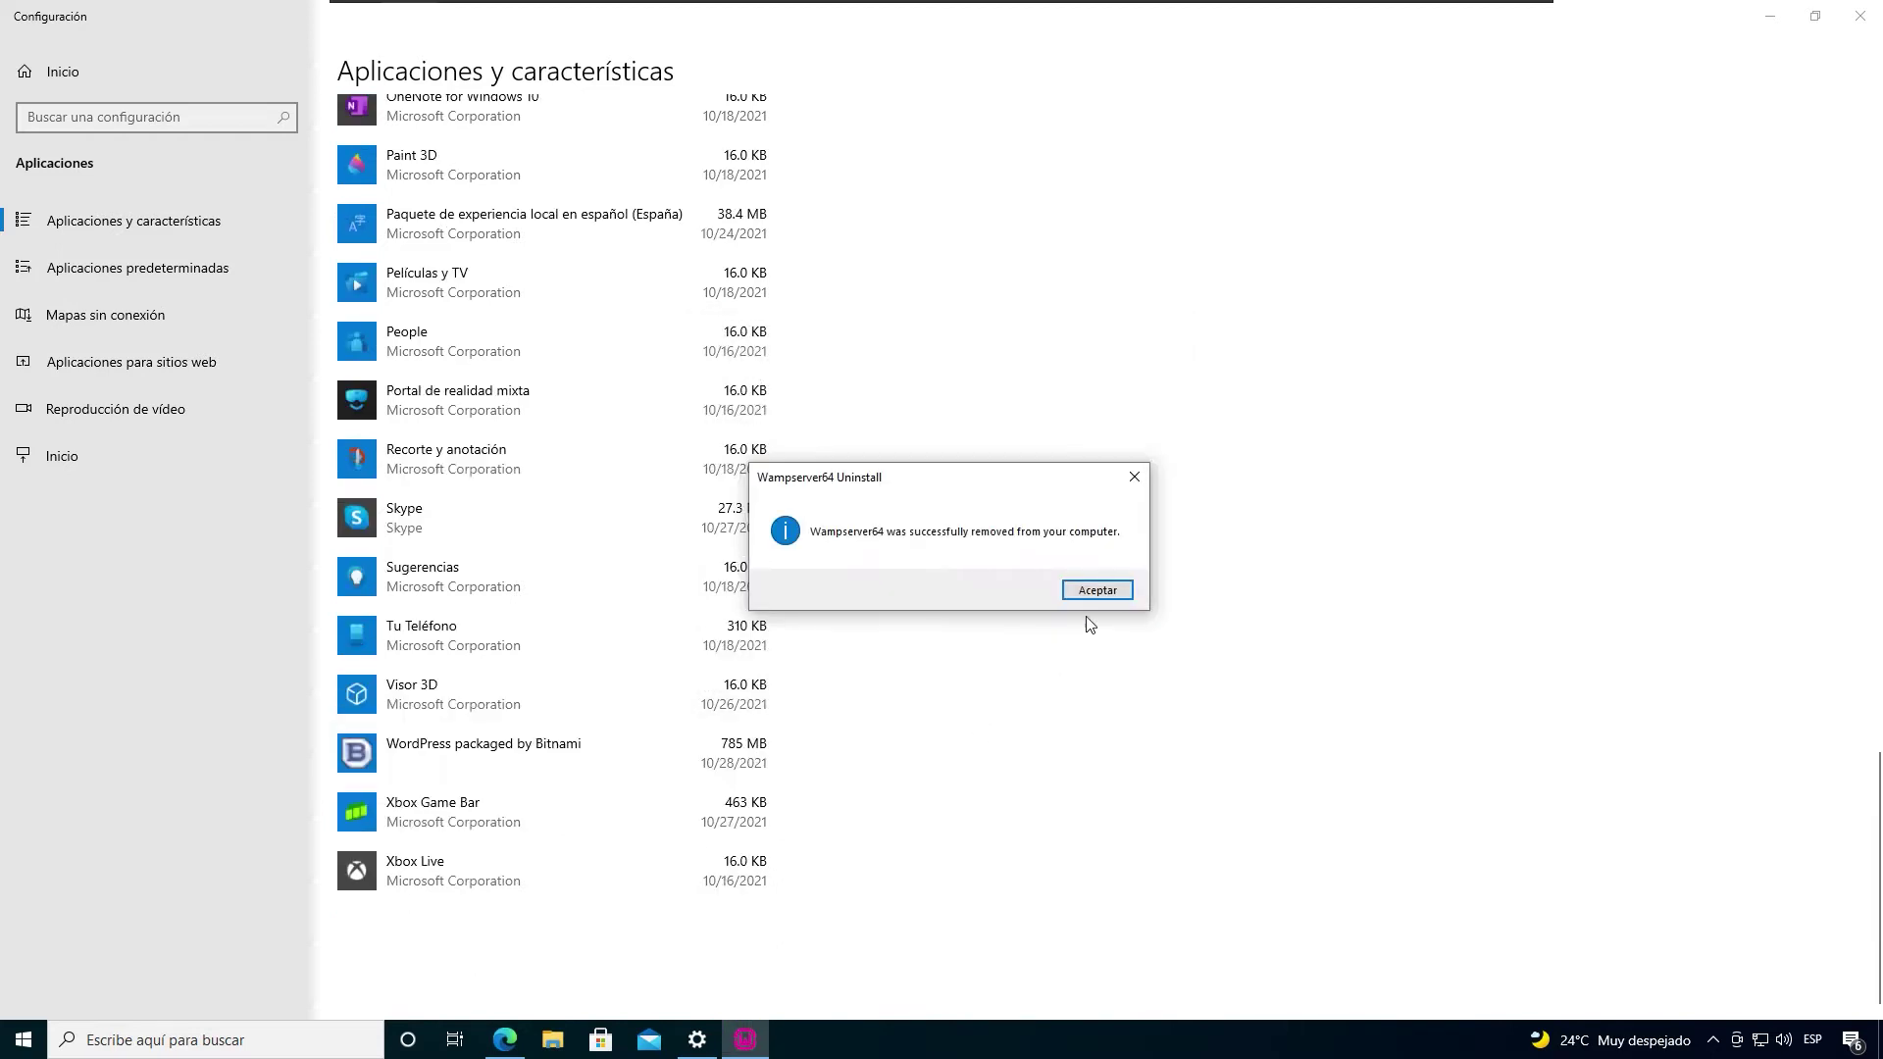
{"action": "left_click", "coordinate": [1101, 590]}
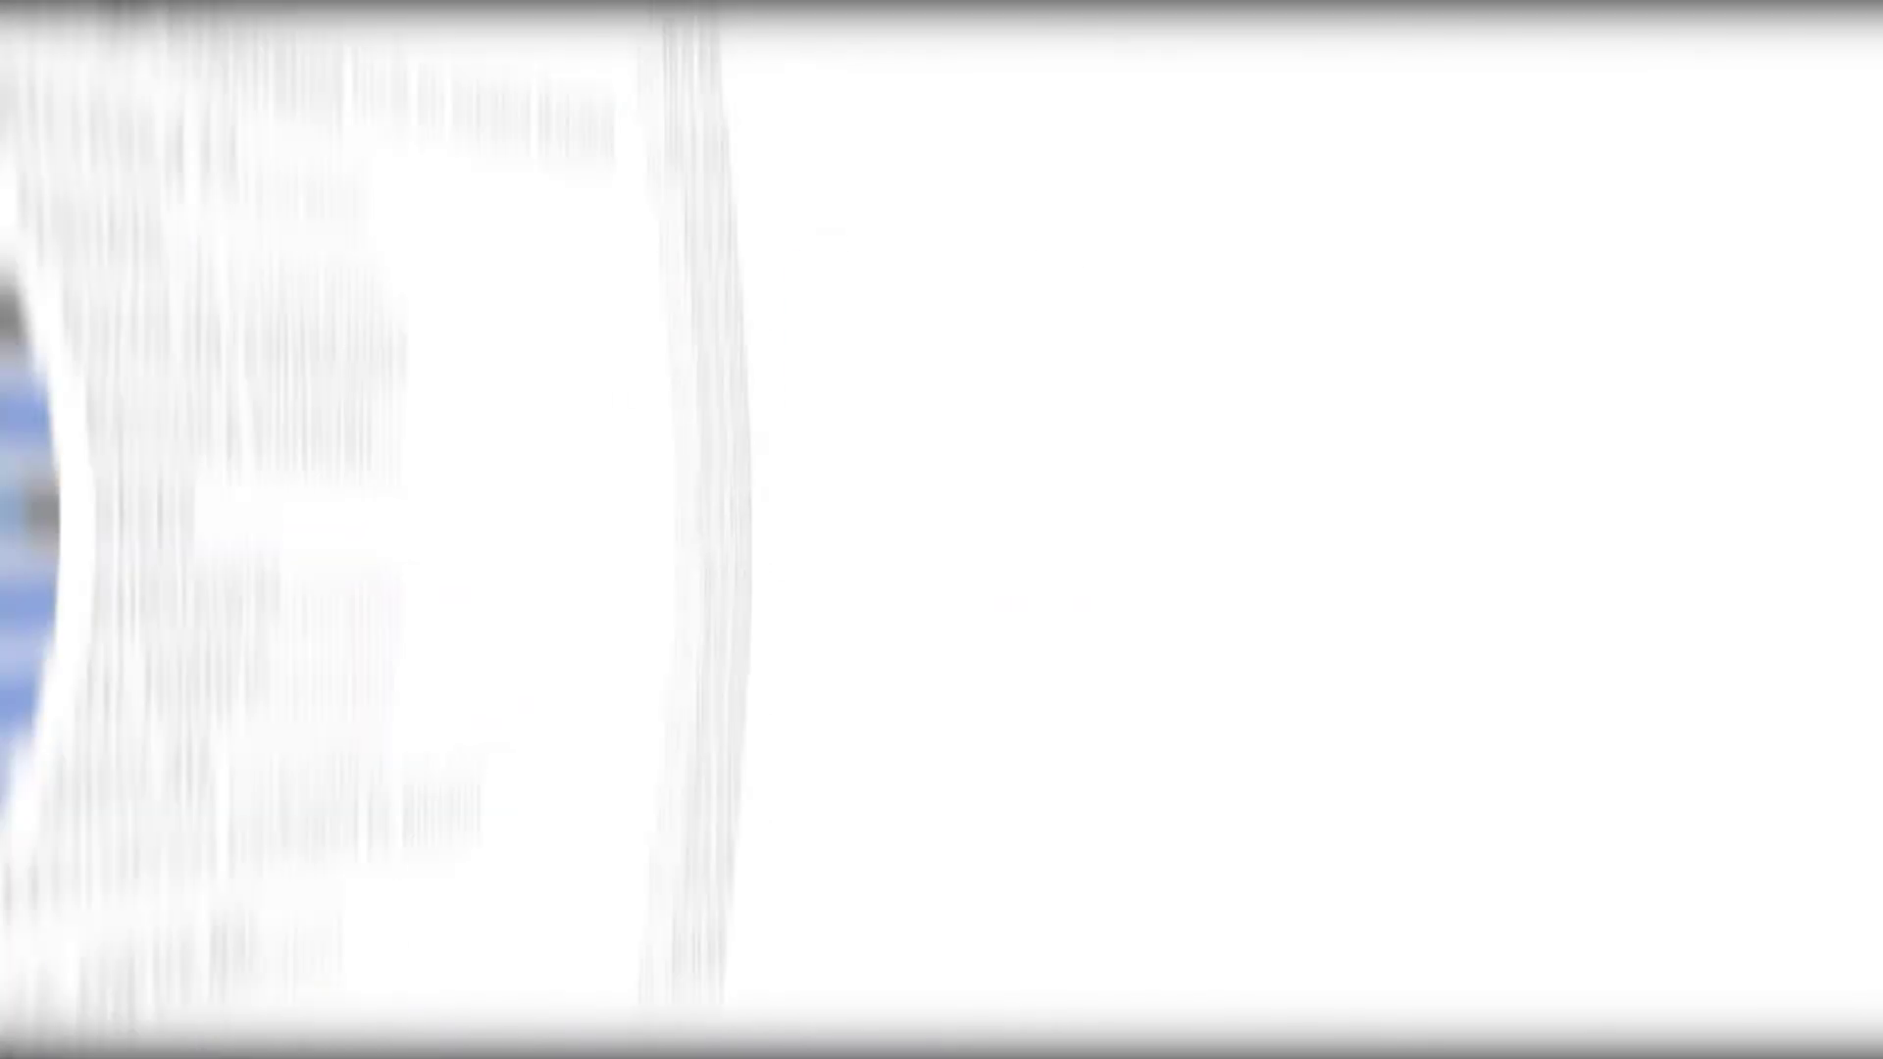
Search Google for "visual c latest version" and open Microsoft's "Latest supported Visual C++ Redistributable downloads" page.
{"action": "left_click", "coordinate": [1030, 471]}
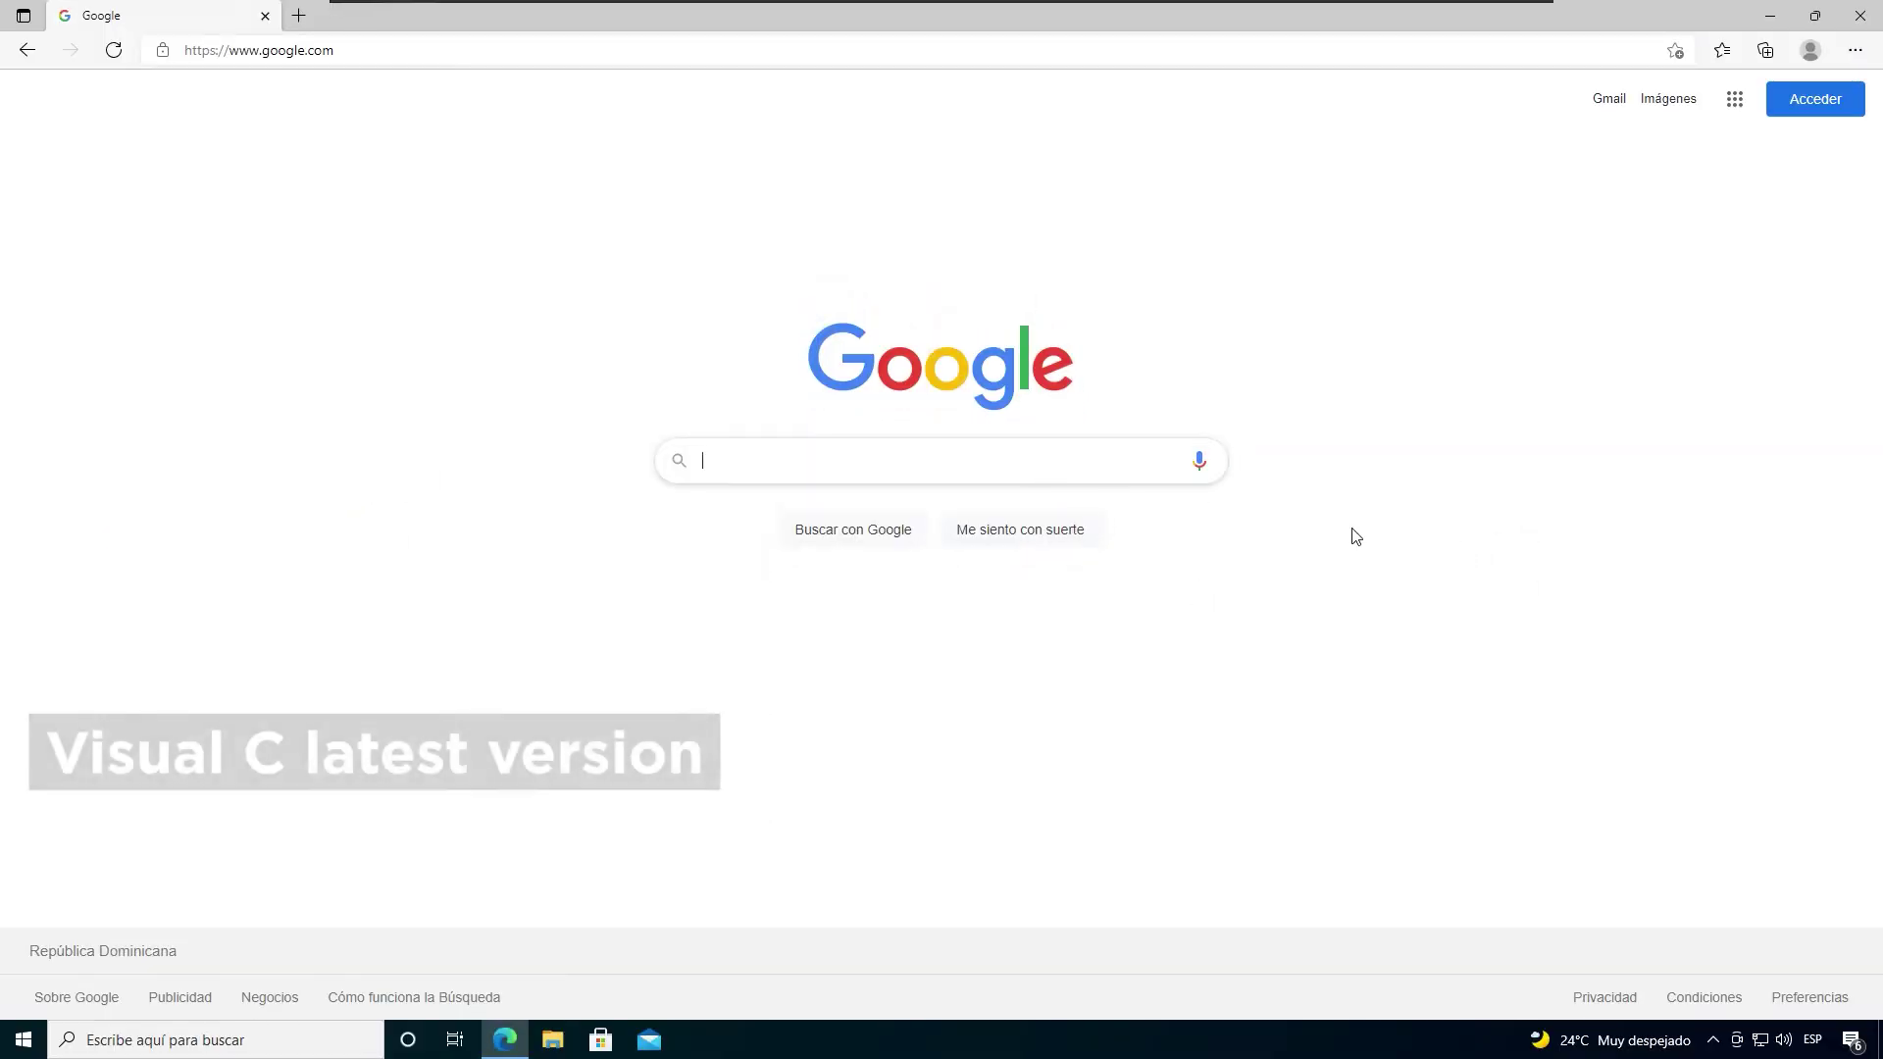
{"action": "type", "text": "visu"}
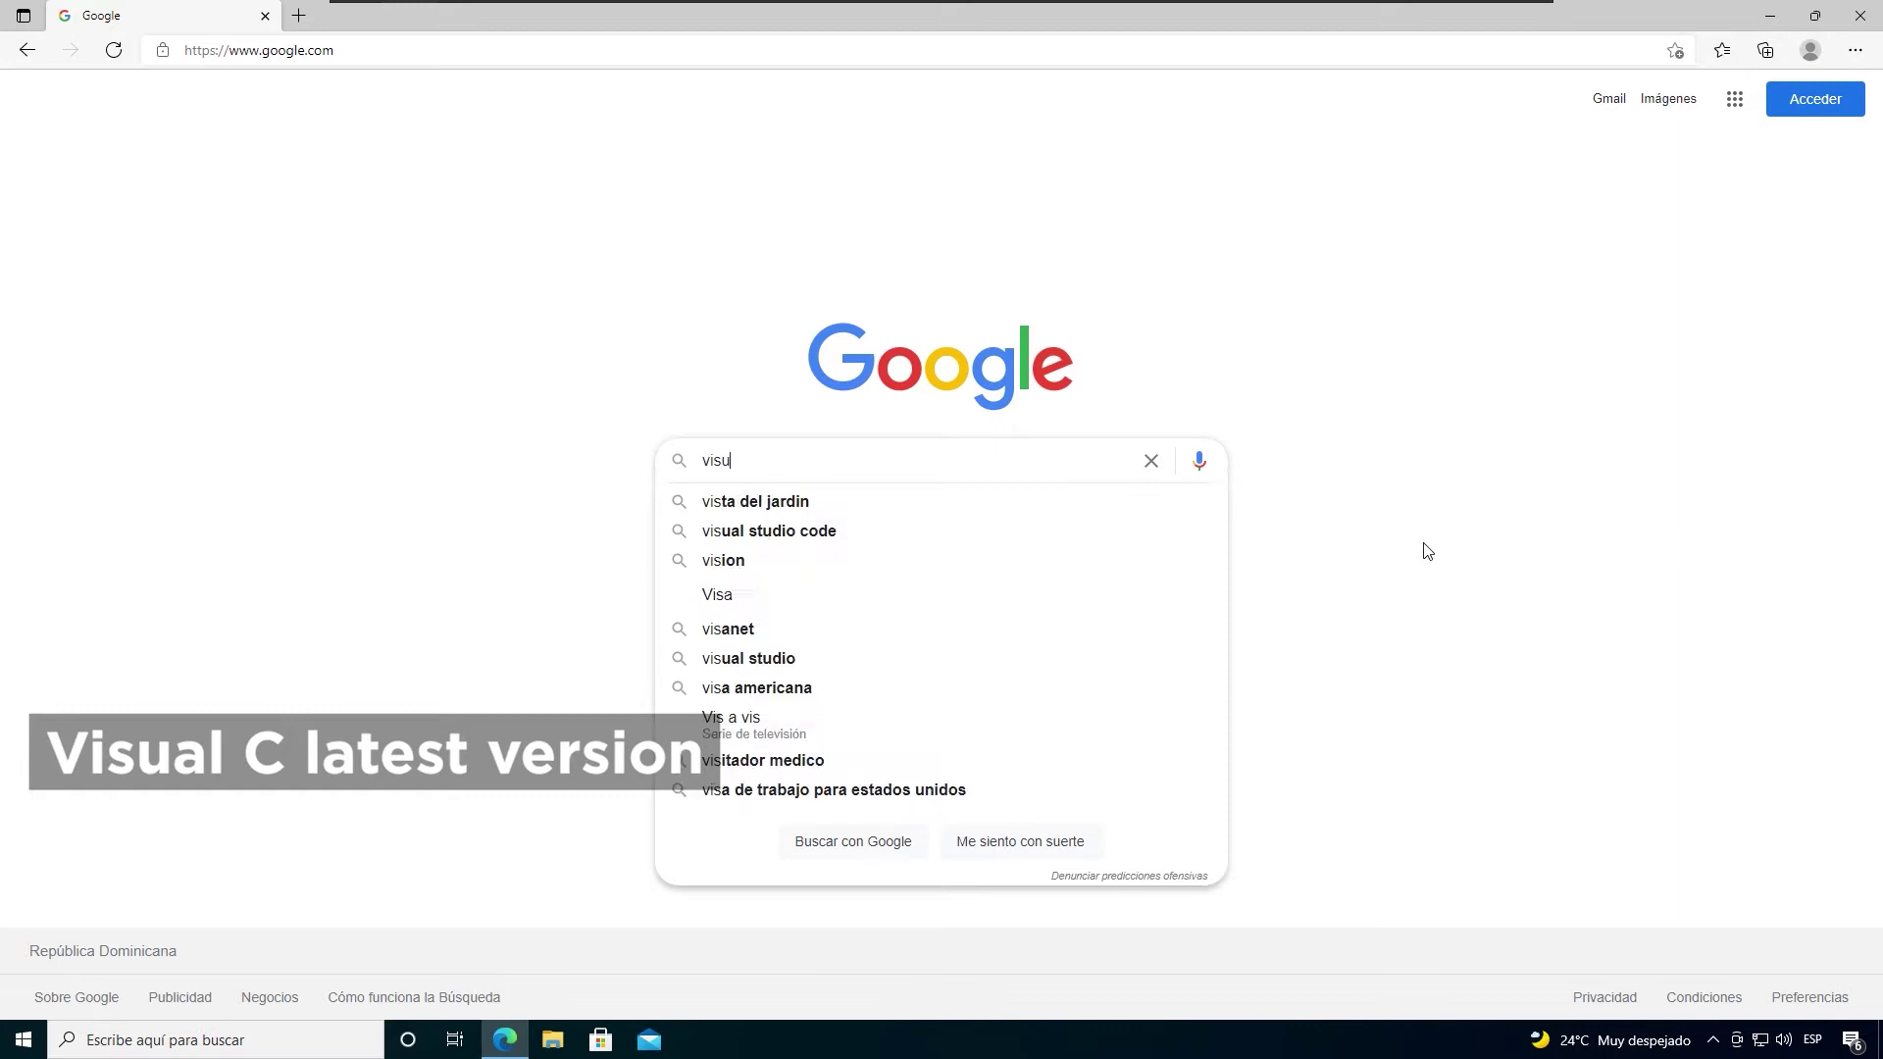
{"action": "type", "text": "al c lates"}
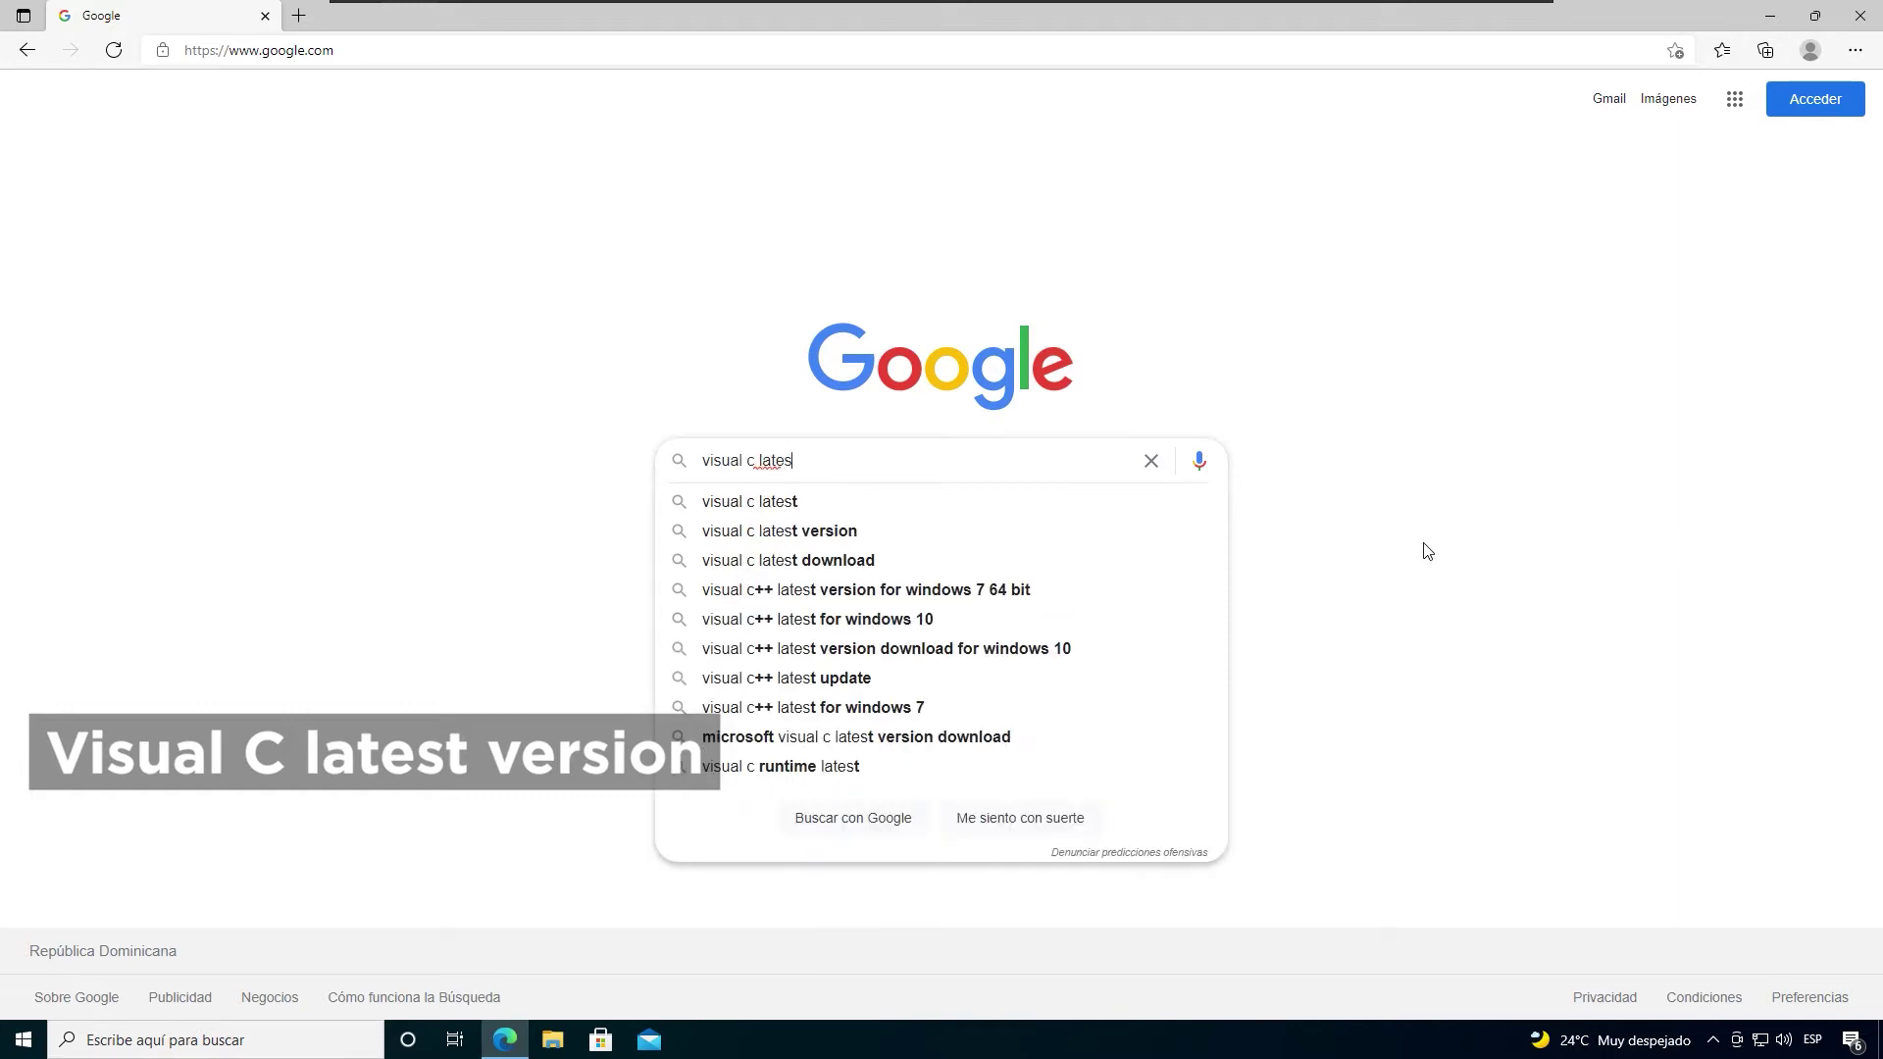
{"action": "type", "text": "t ver"}
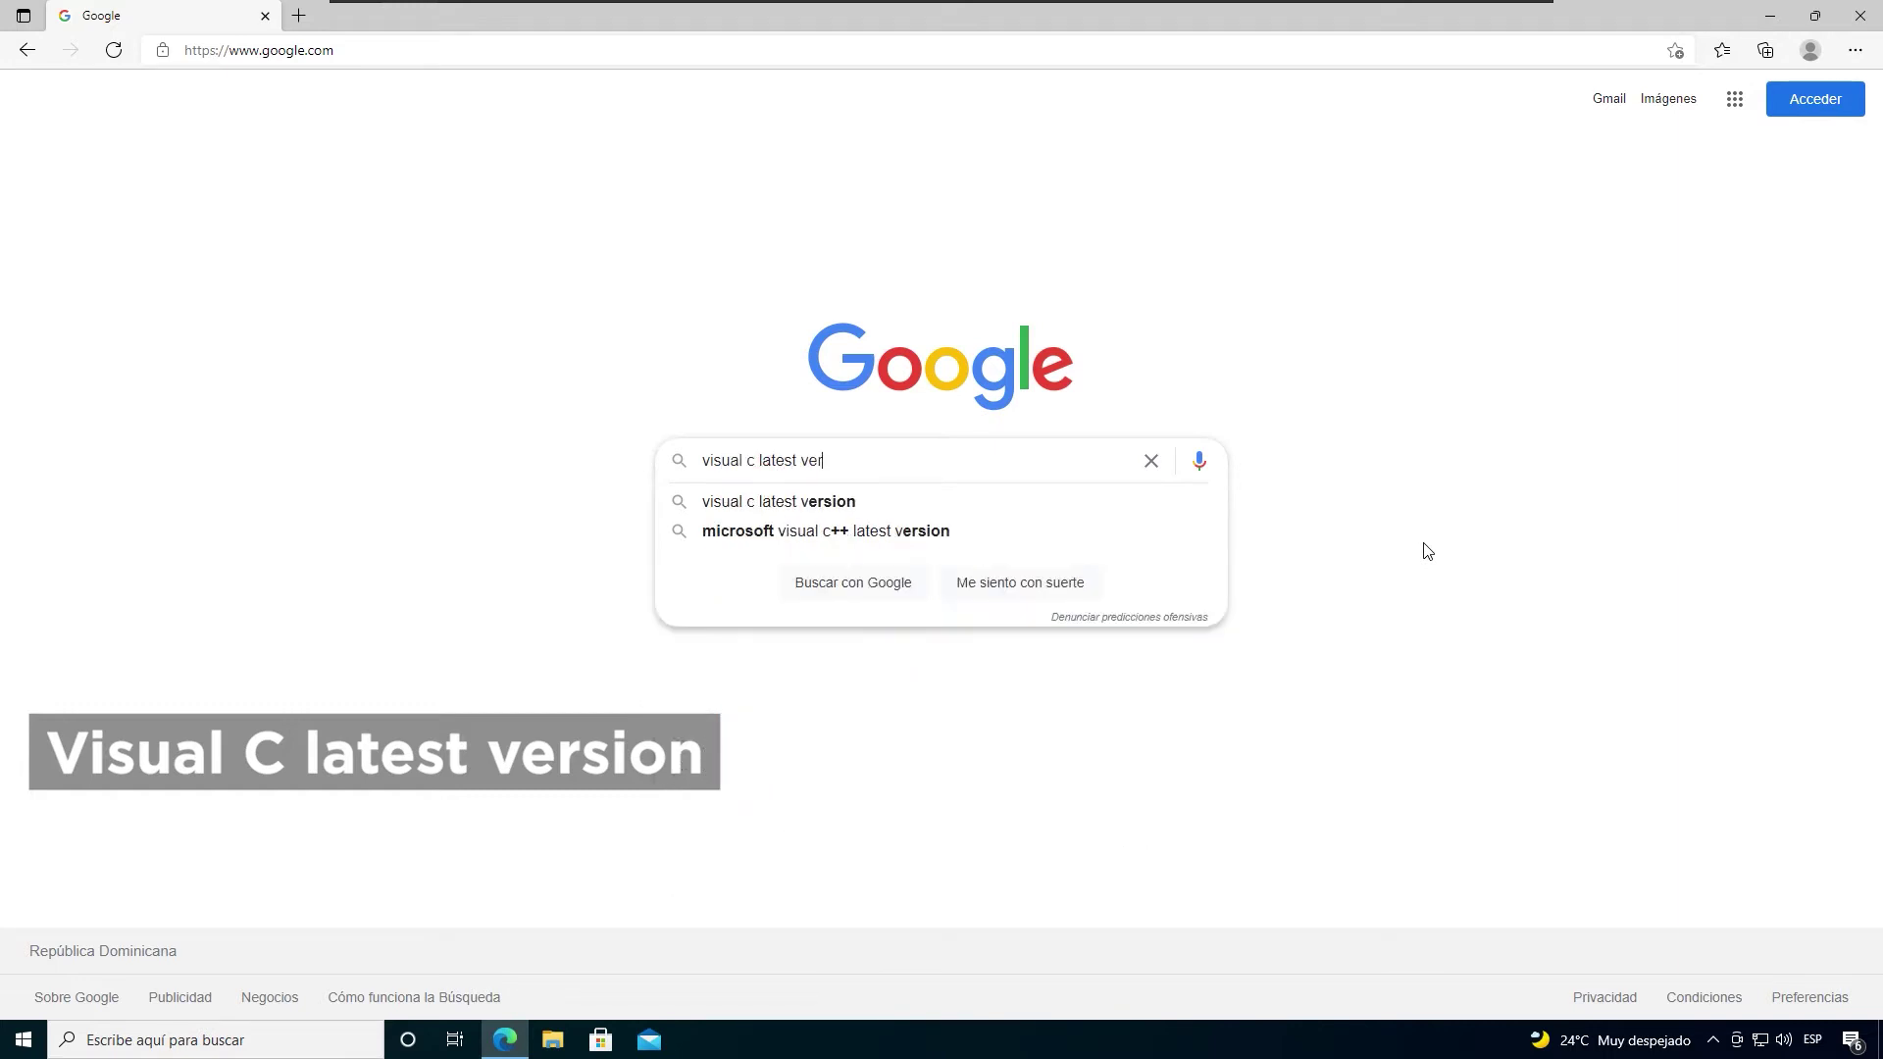
{"action": "type", "text": "sion"}
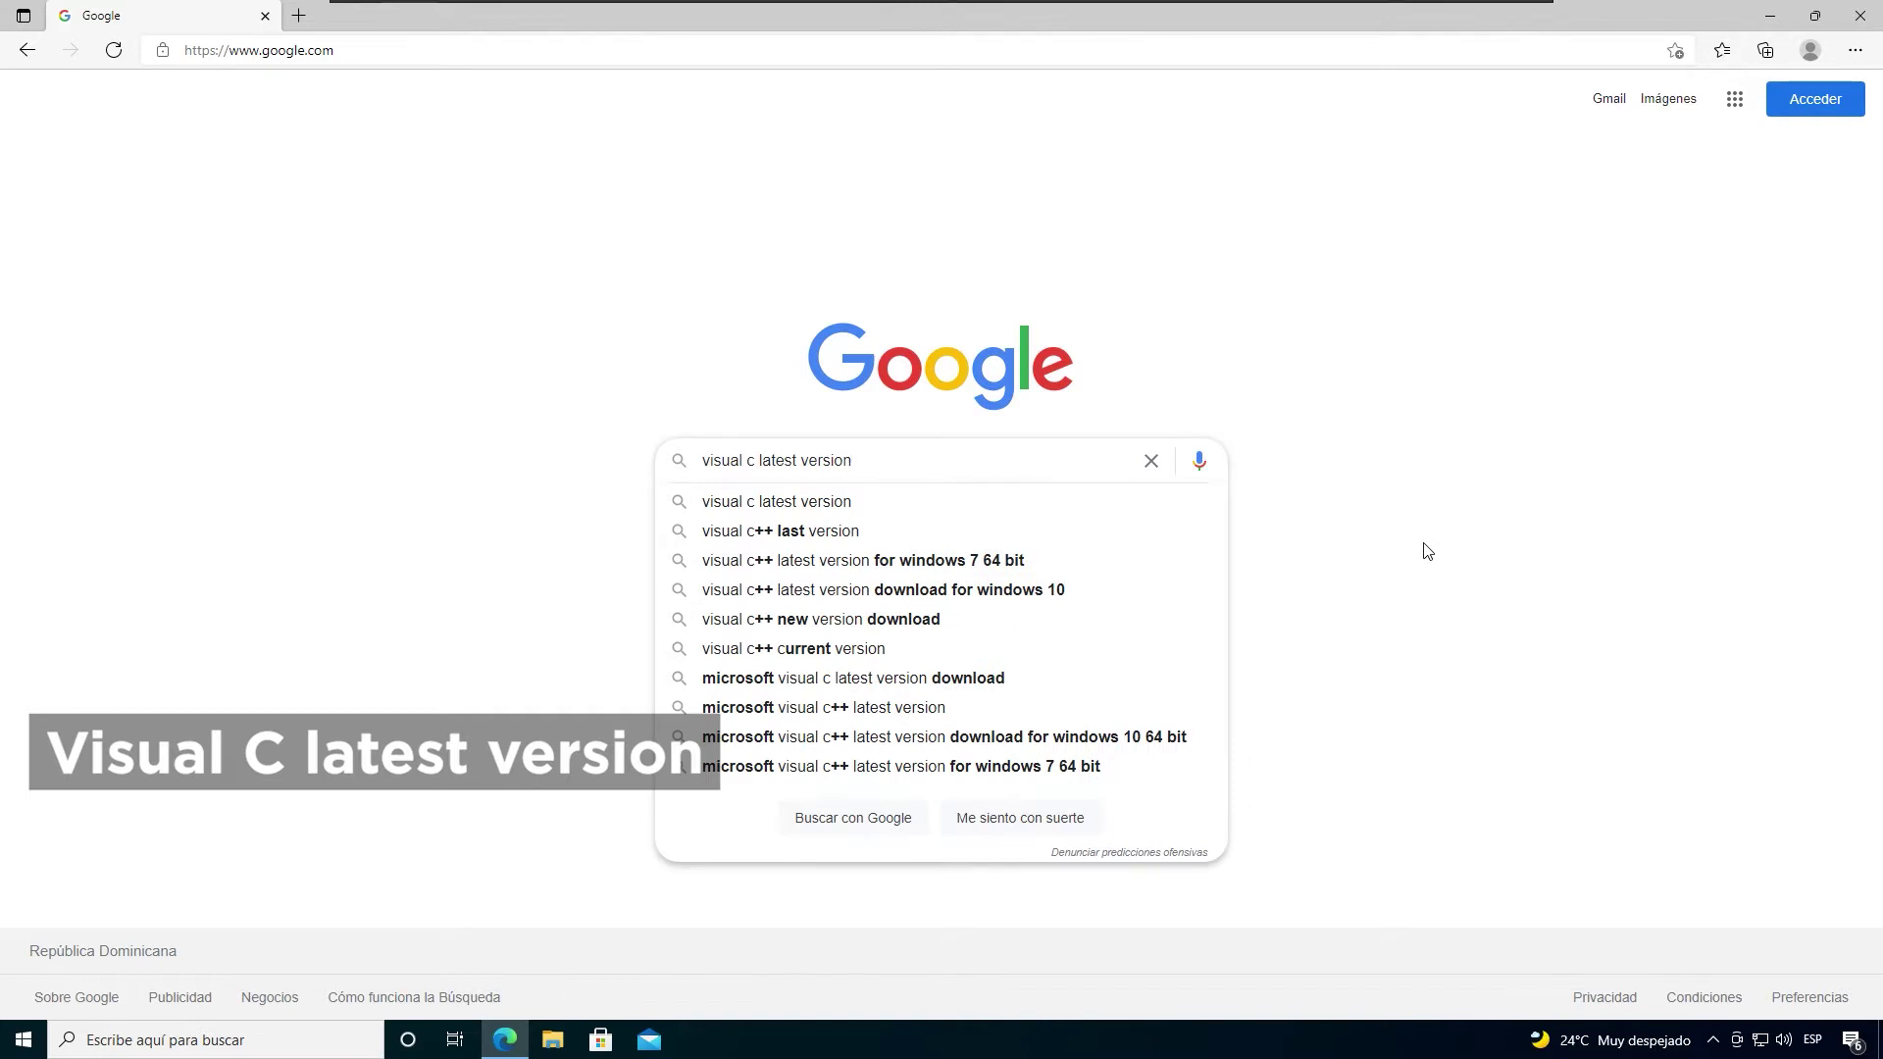
{"action": "key", "text": "Return"}
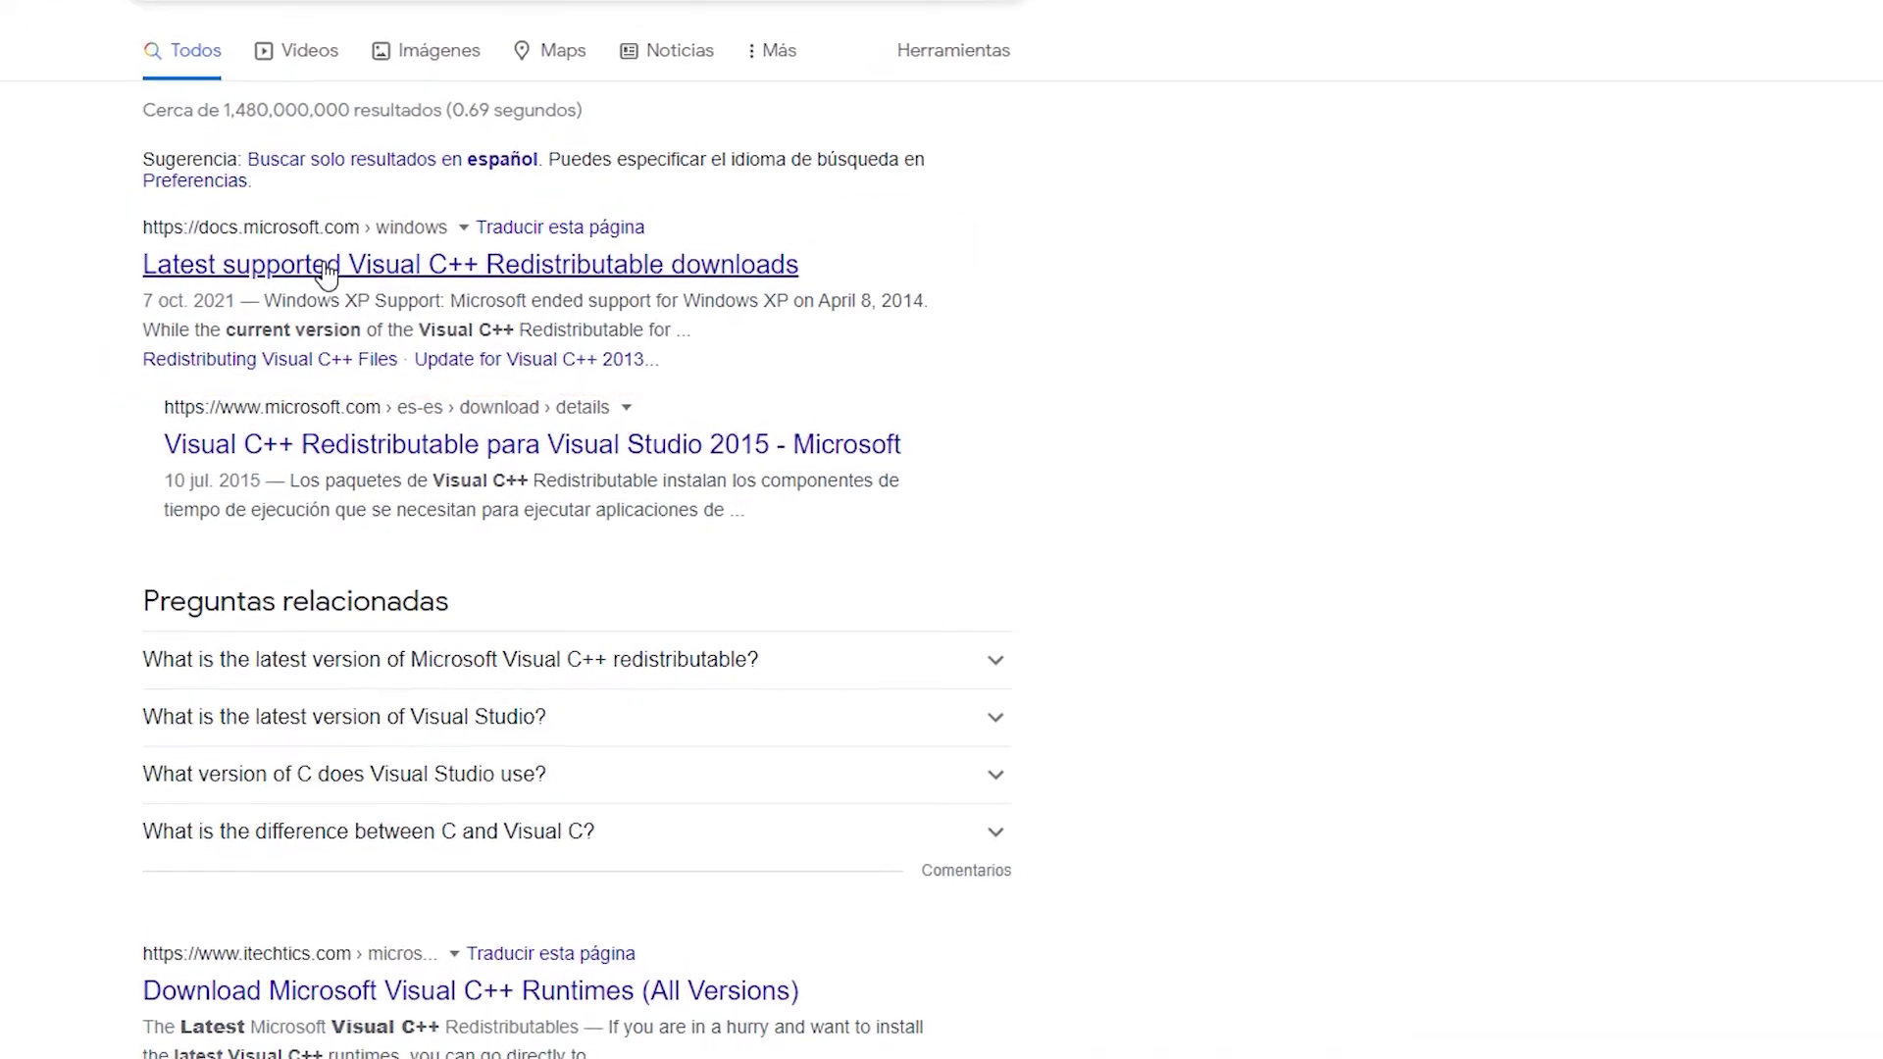
{"action": "left_click", "coordinate": [327, 265]}
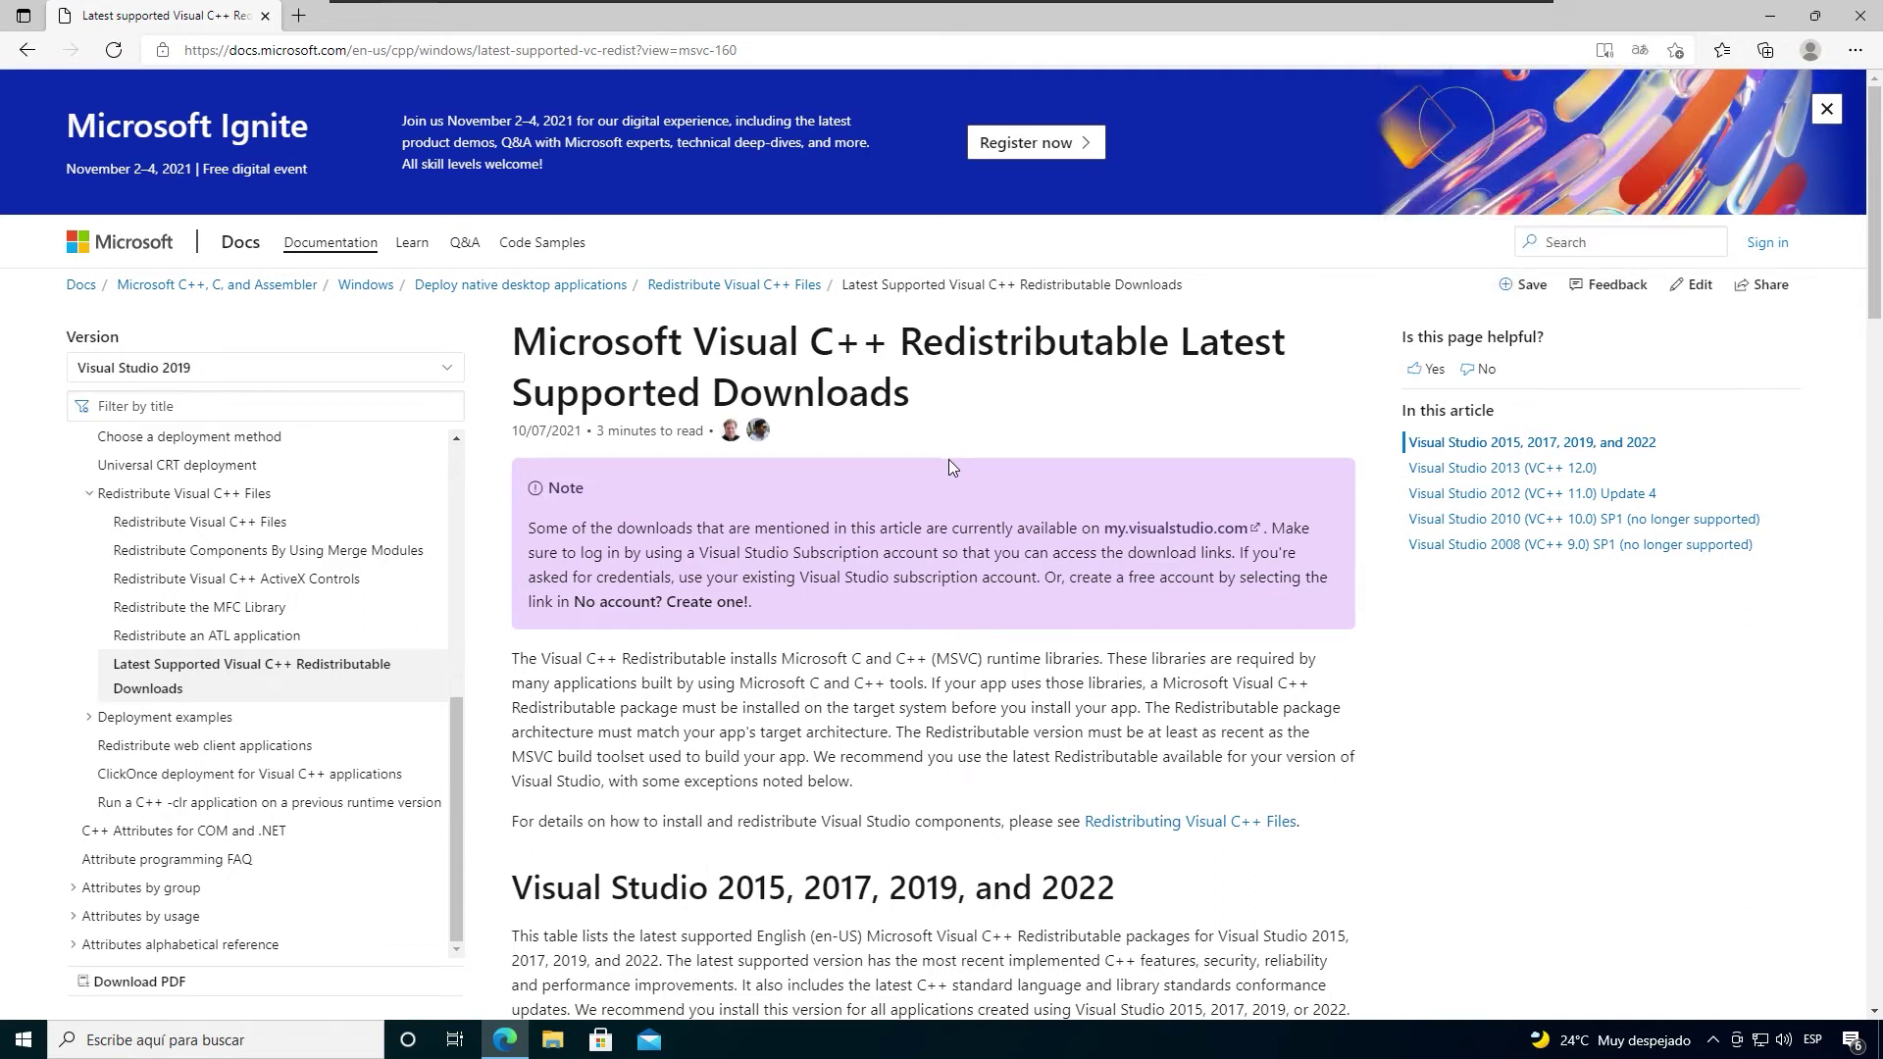
Examine the Visual Studio 2015, 2017, 2019, and 2022 section and its table of download links per architecture.
{"action": "scroll", "coordinate": [949, 459], "scroll_direction": "down", "scroll_amount": 4}
{"action": "scroll", "coordinate": [951, 465], "scroll_direction": "down", "scroll_amount": 1}
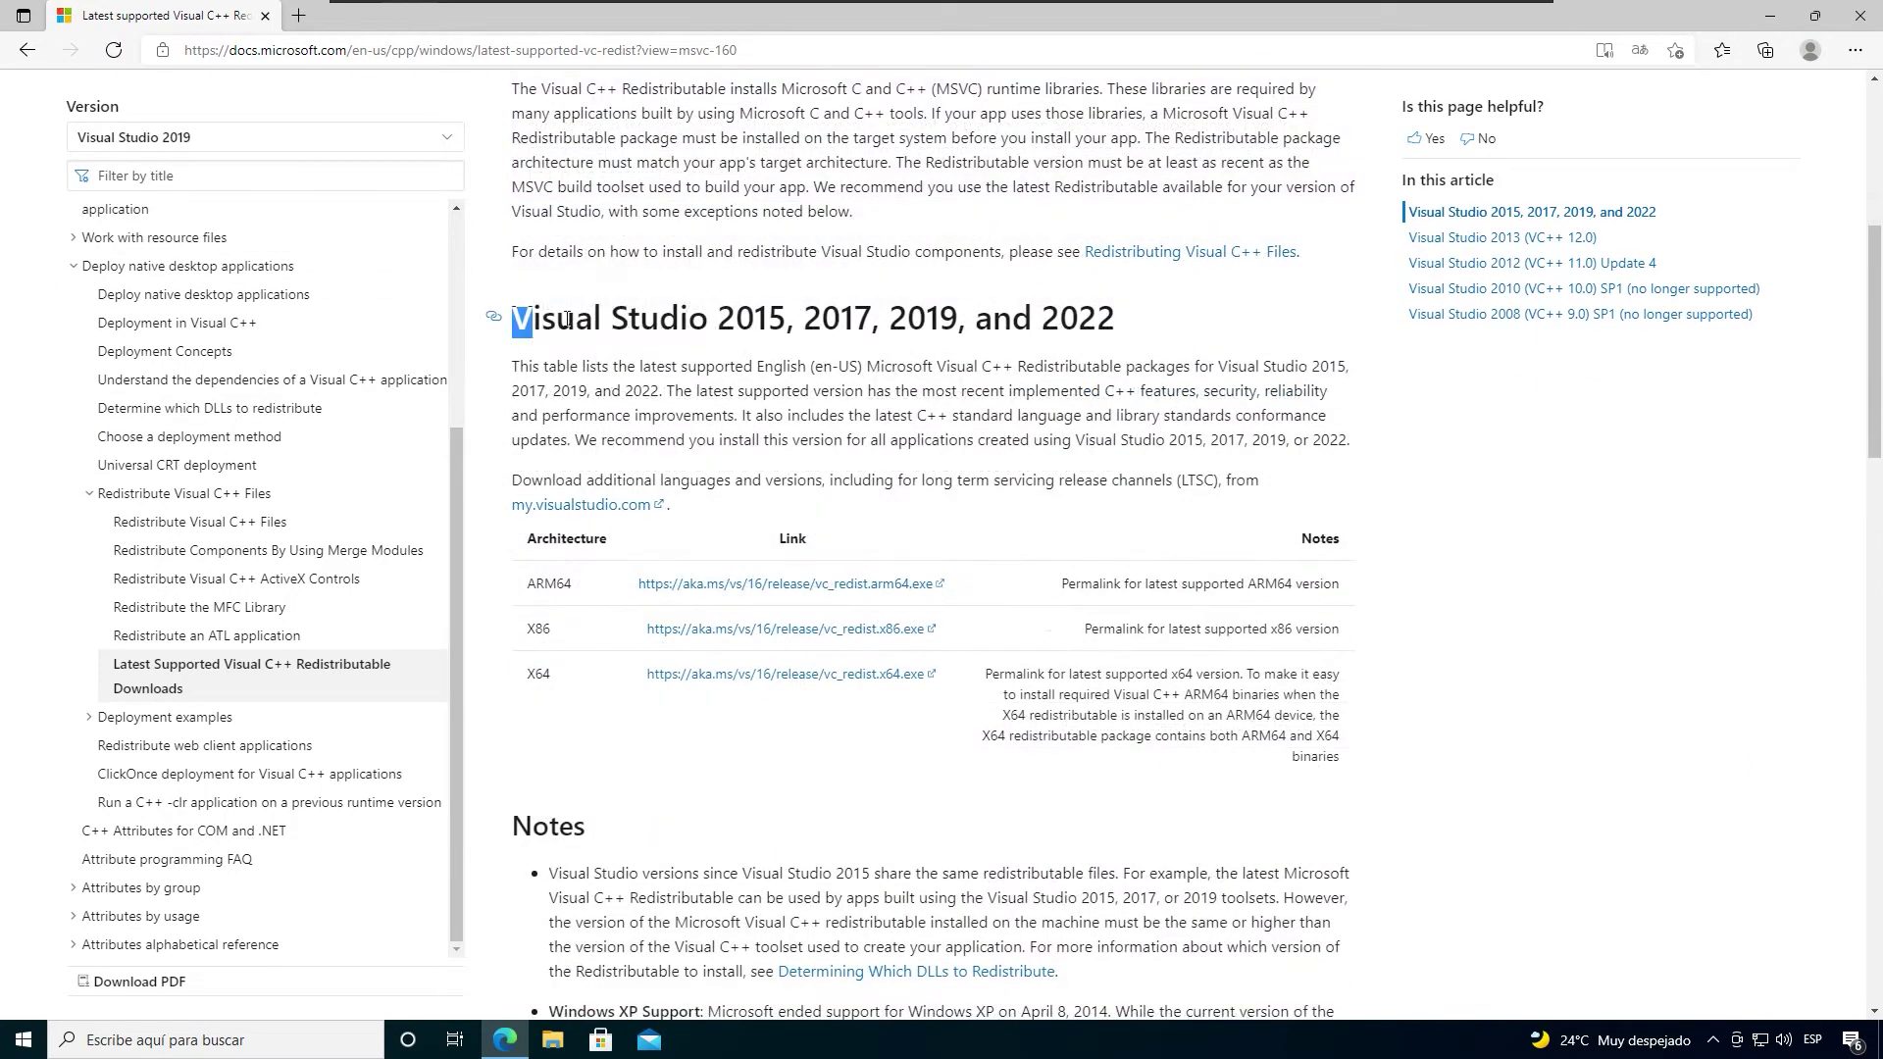
{"action": "left_click_drag", "start_coordinate": [508, 318], "coordinate": [799, 314]}
{"action": "left_click", "coordinate": [761, 327]}
{"action": "scroll", "coordinate": [1248, 272], "scroll_direction": "down", "scroll_amount": 1}
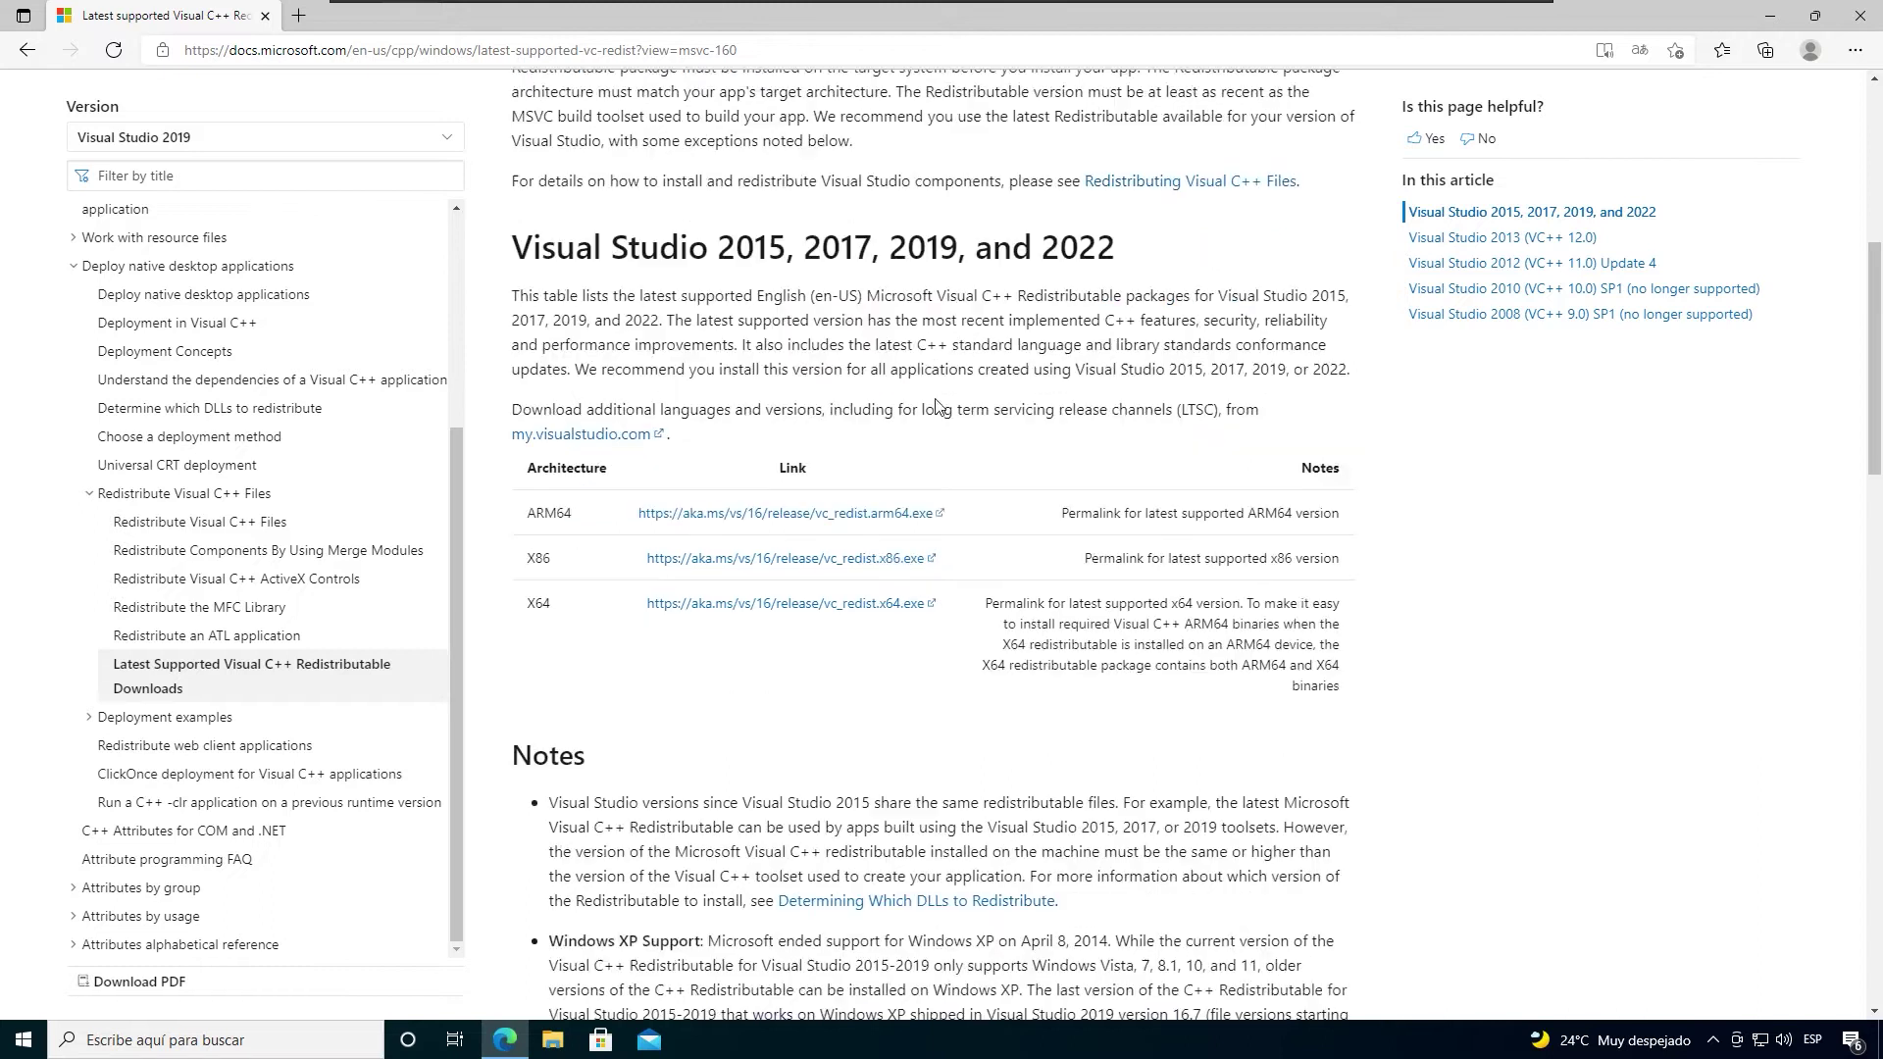
{"action": "left_click_drag", "start_coordinate": [700, 603], "coordinate": [524, 447]}
{"action": "left_click", "coordinate": [1368, 629]}
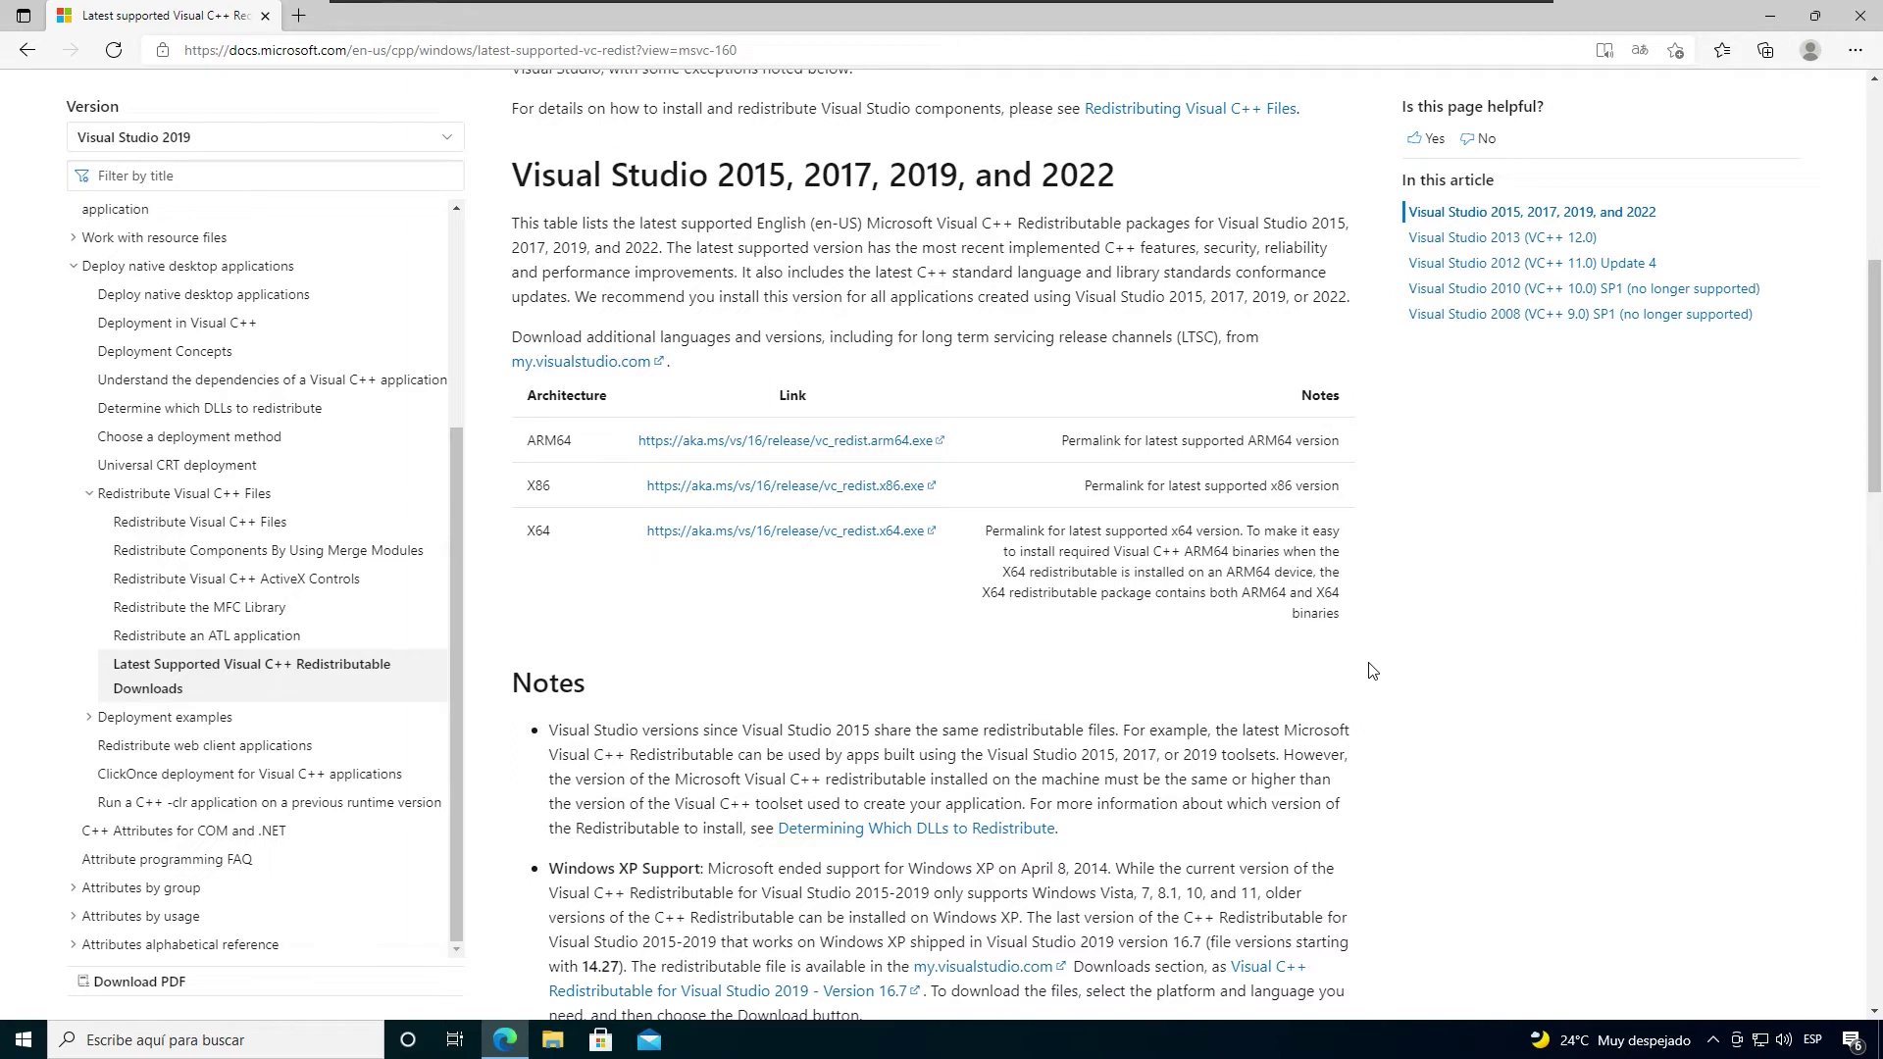
Run dxdiag to check the system's architecture, and close the DirectX diagnostic tool.
{"action": "key", "text": "super"}
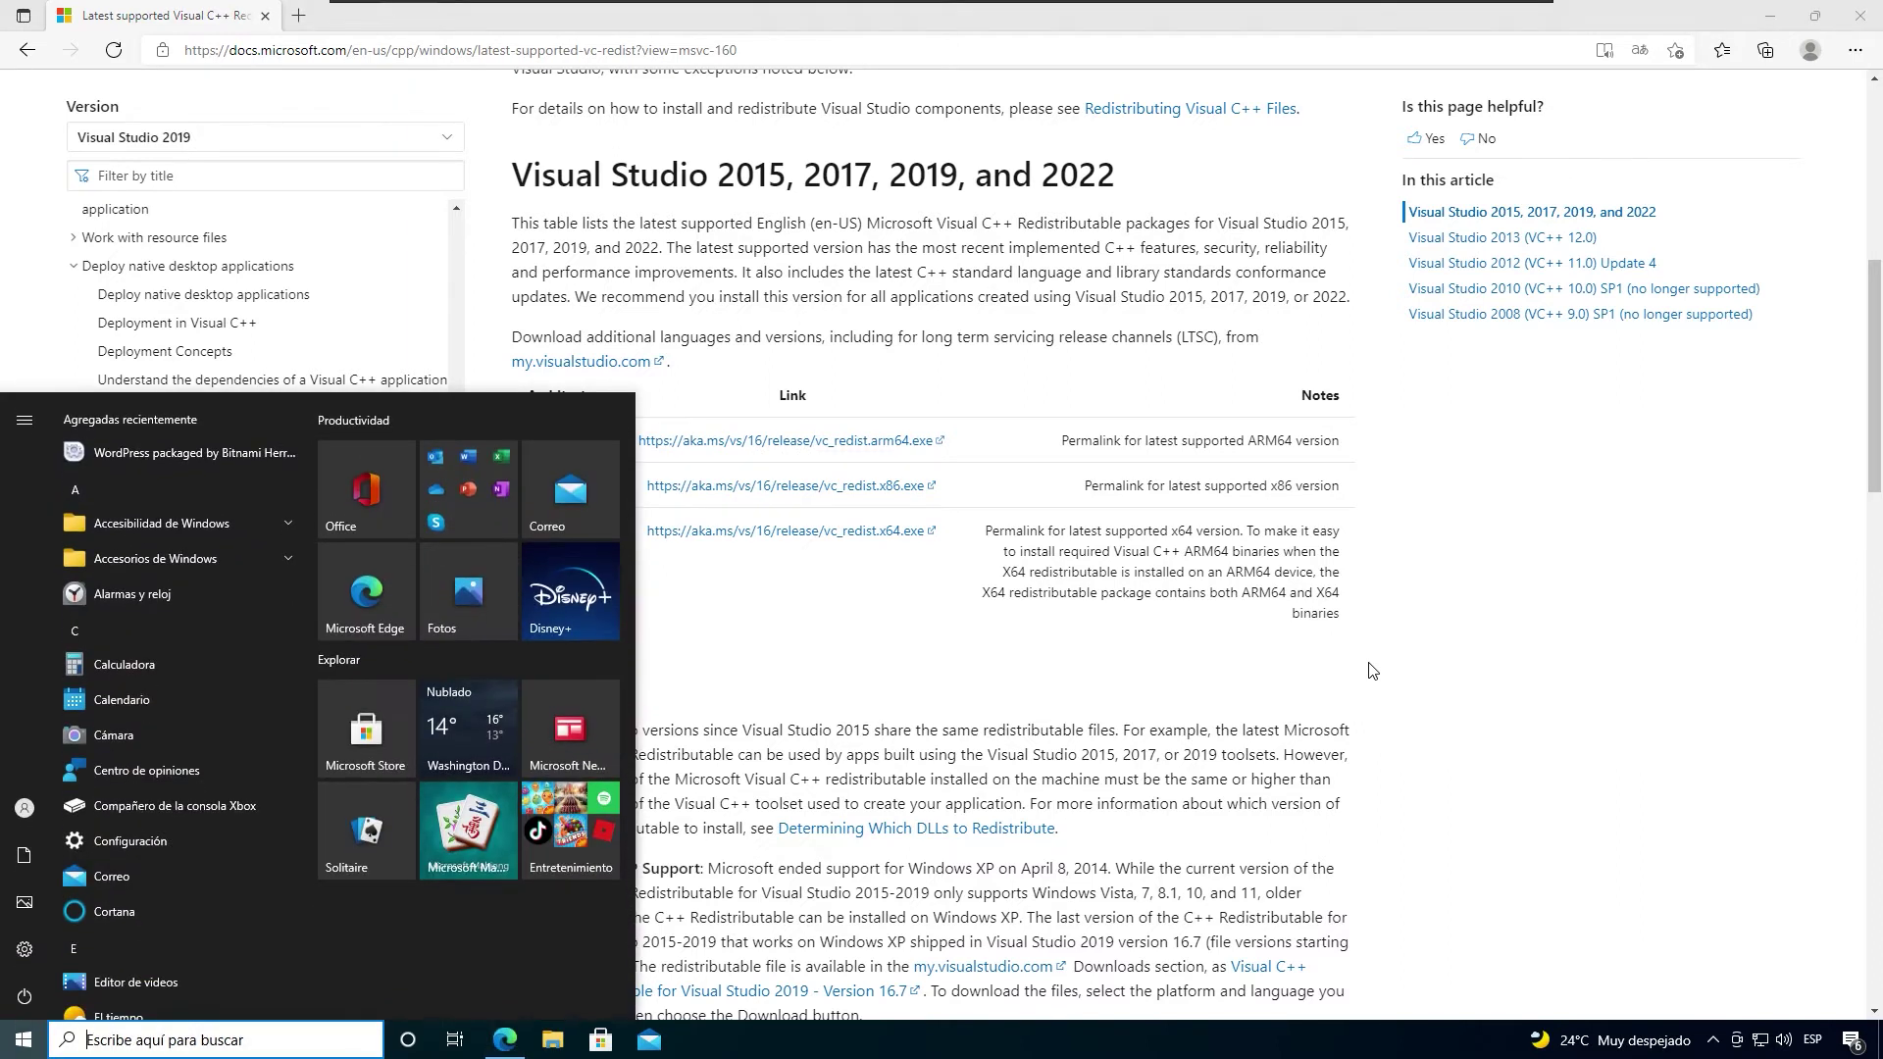
{"action": "type", "text": "dxdiag"}
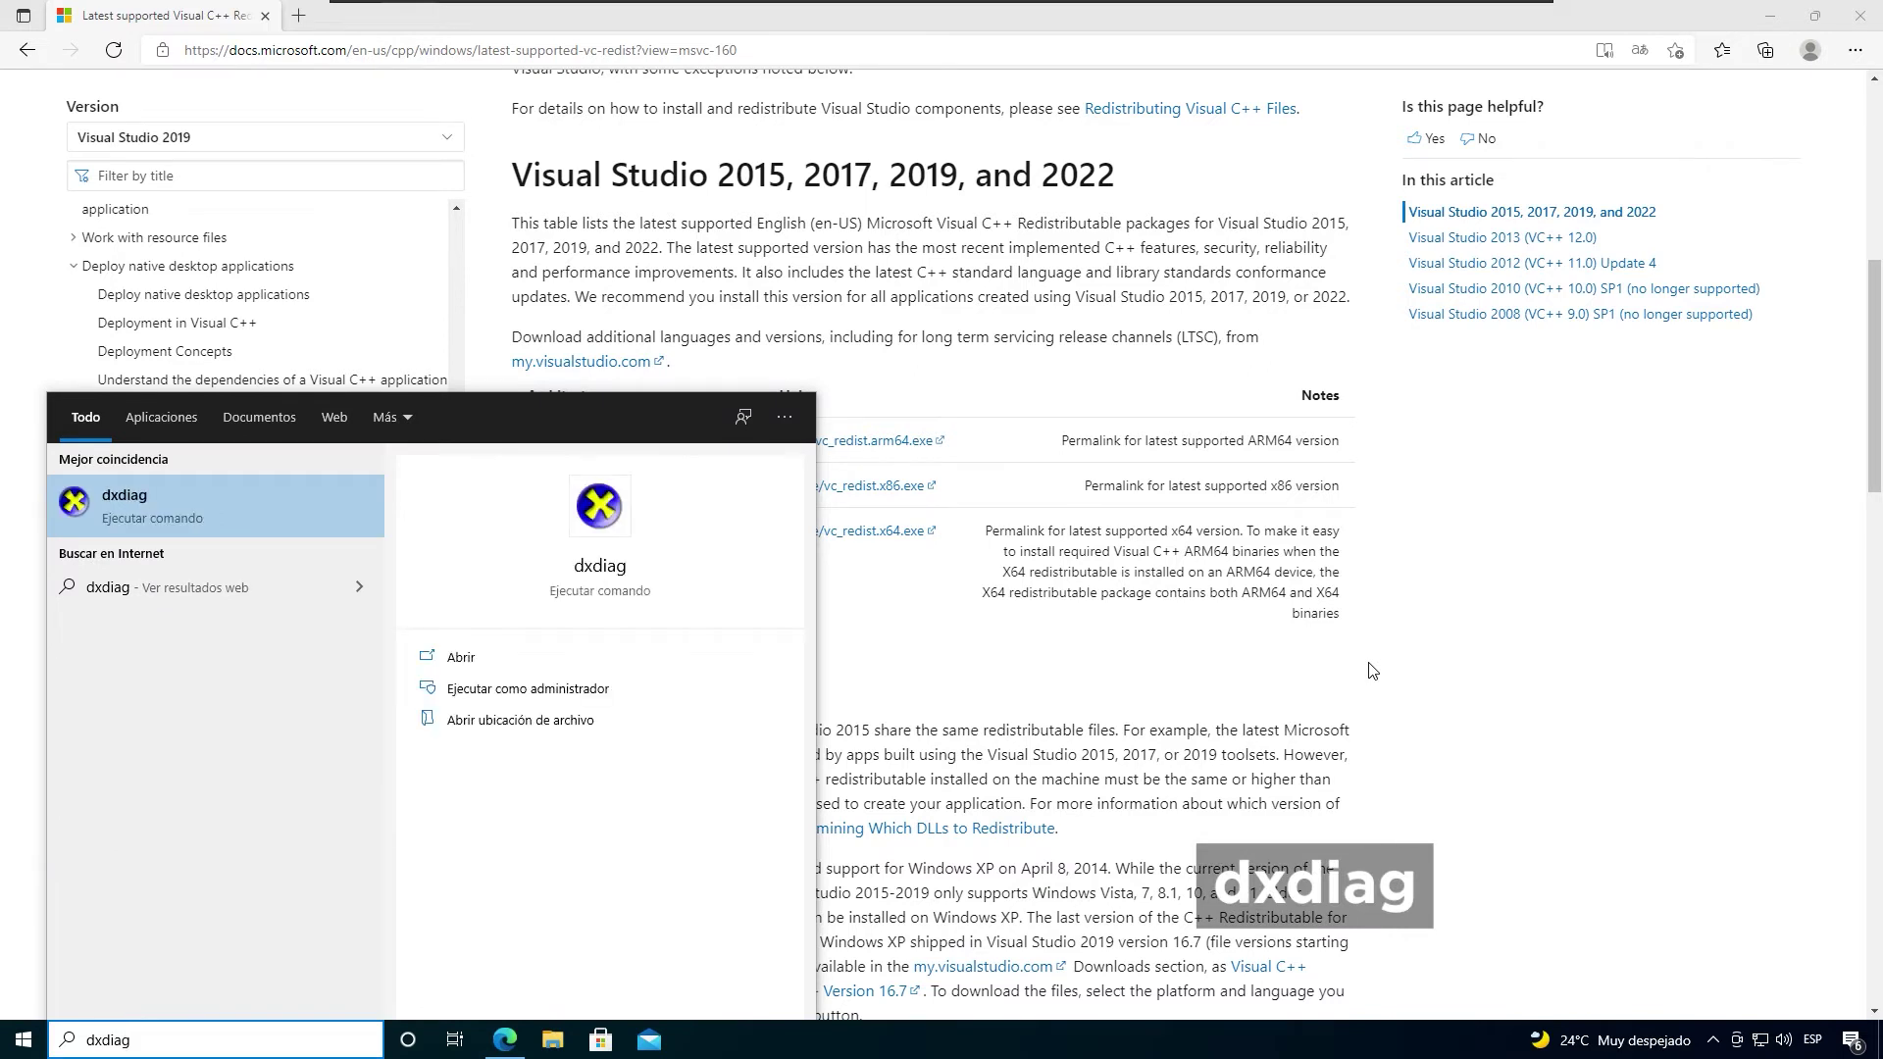
{"action": "key", "text": "Return"}
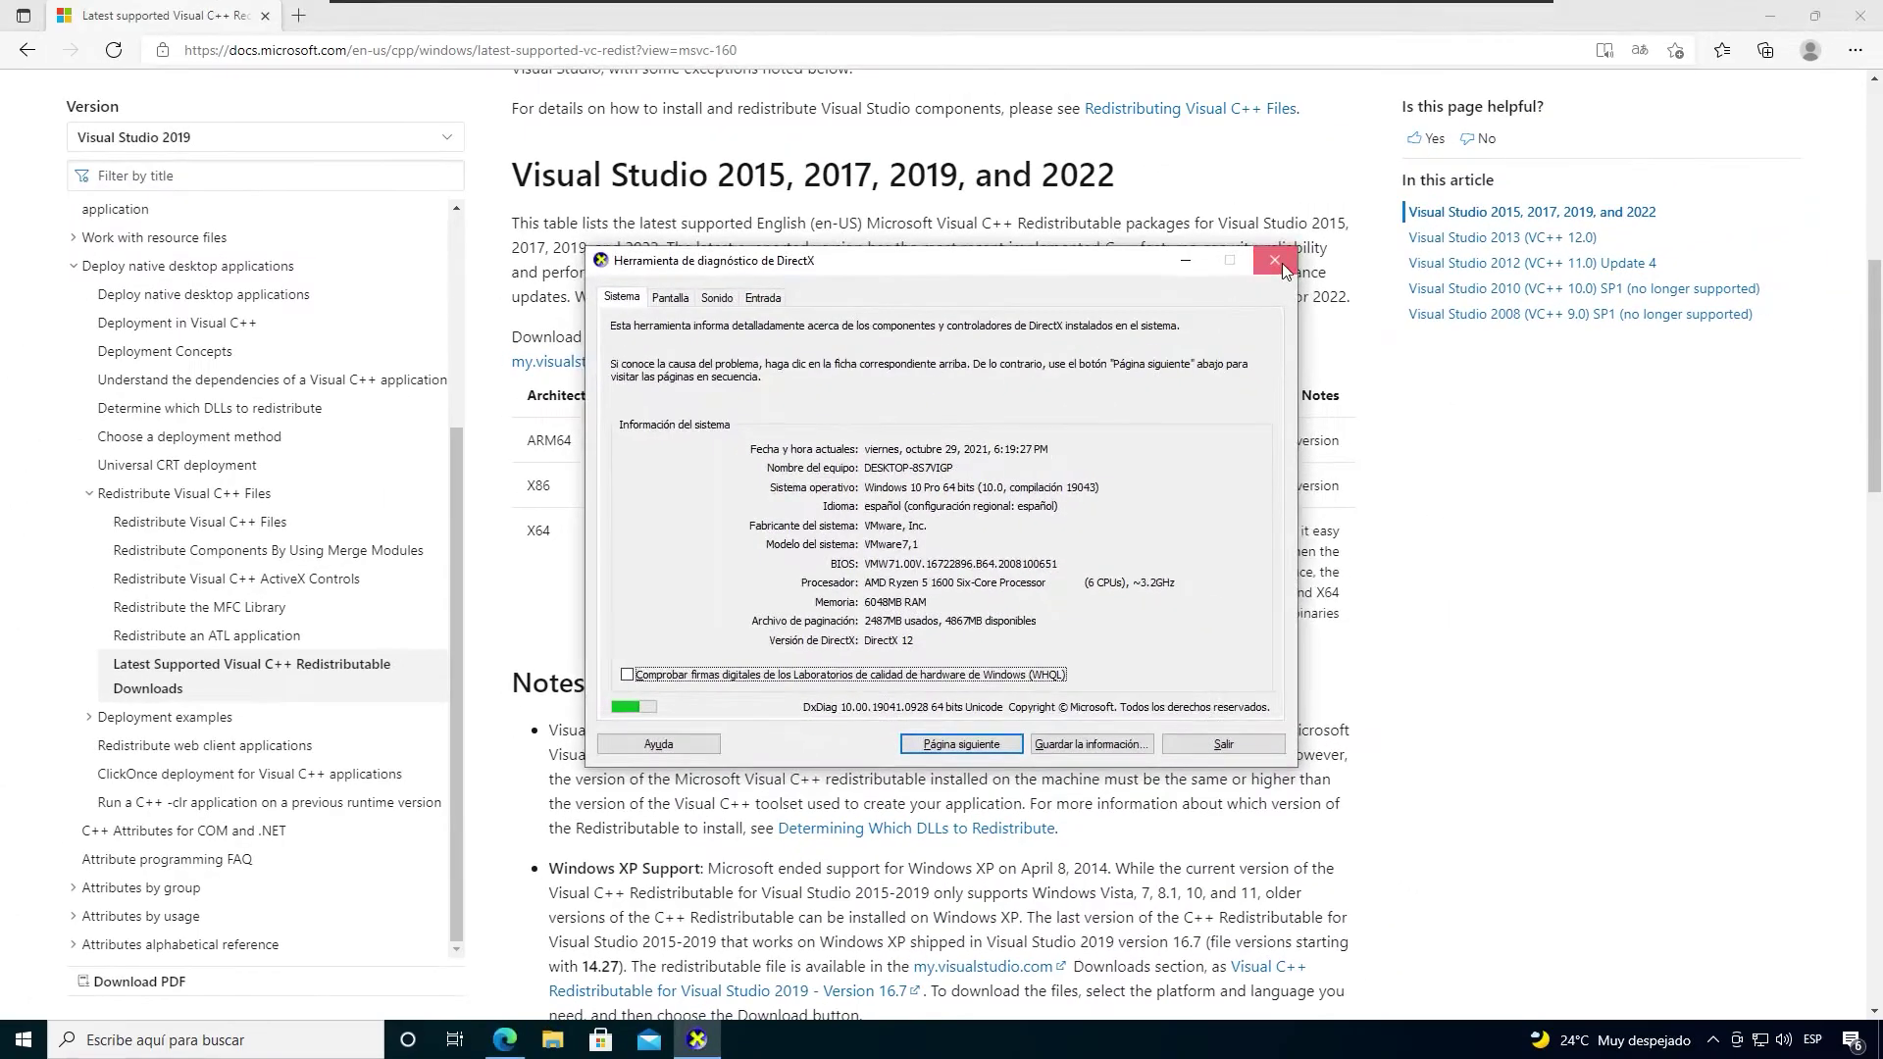
{"action": "left_click", "coordinate": [1401, 175]}
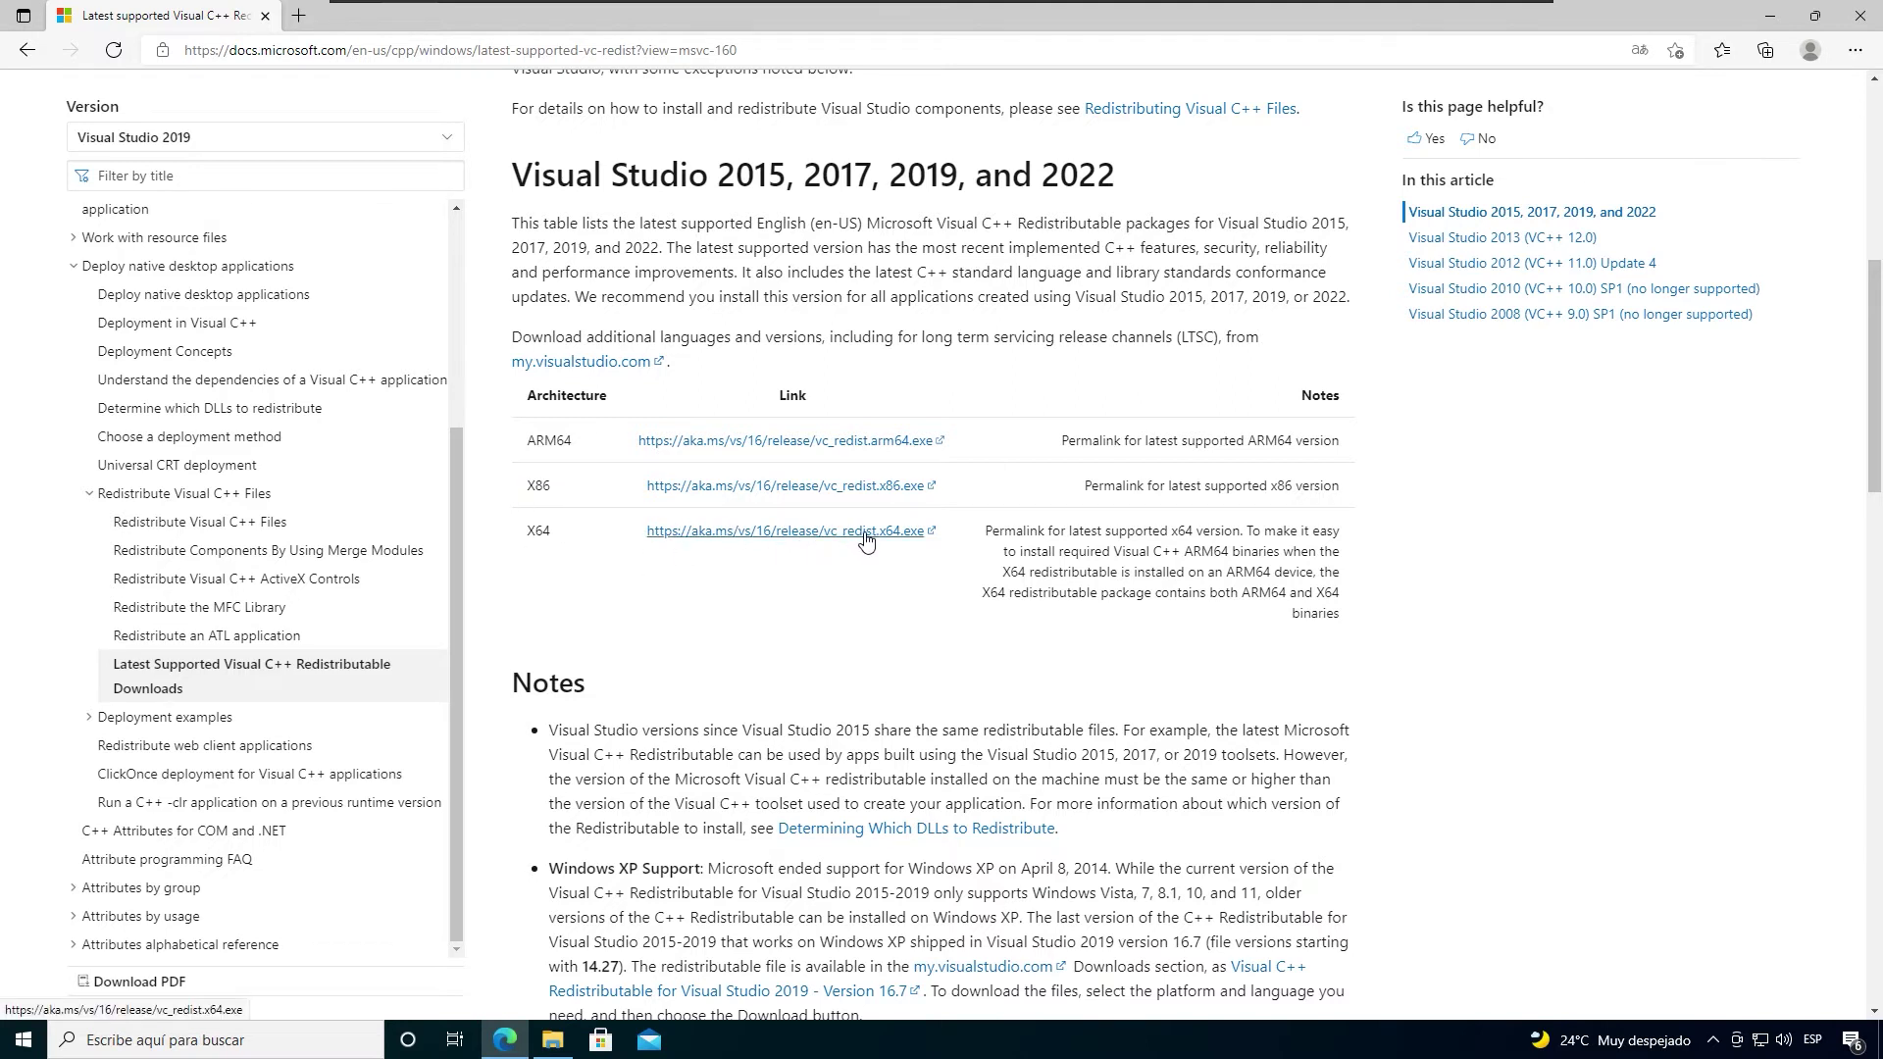
Download the X64 redistributables for Visual Studio 2015–2022 (VC_redist.x64.exe) and Visual Studio 2013 (vcredist_x64.exe).
{"action": "left_click", "coordinate": [765, 539]}
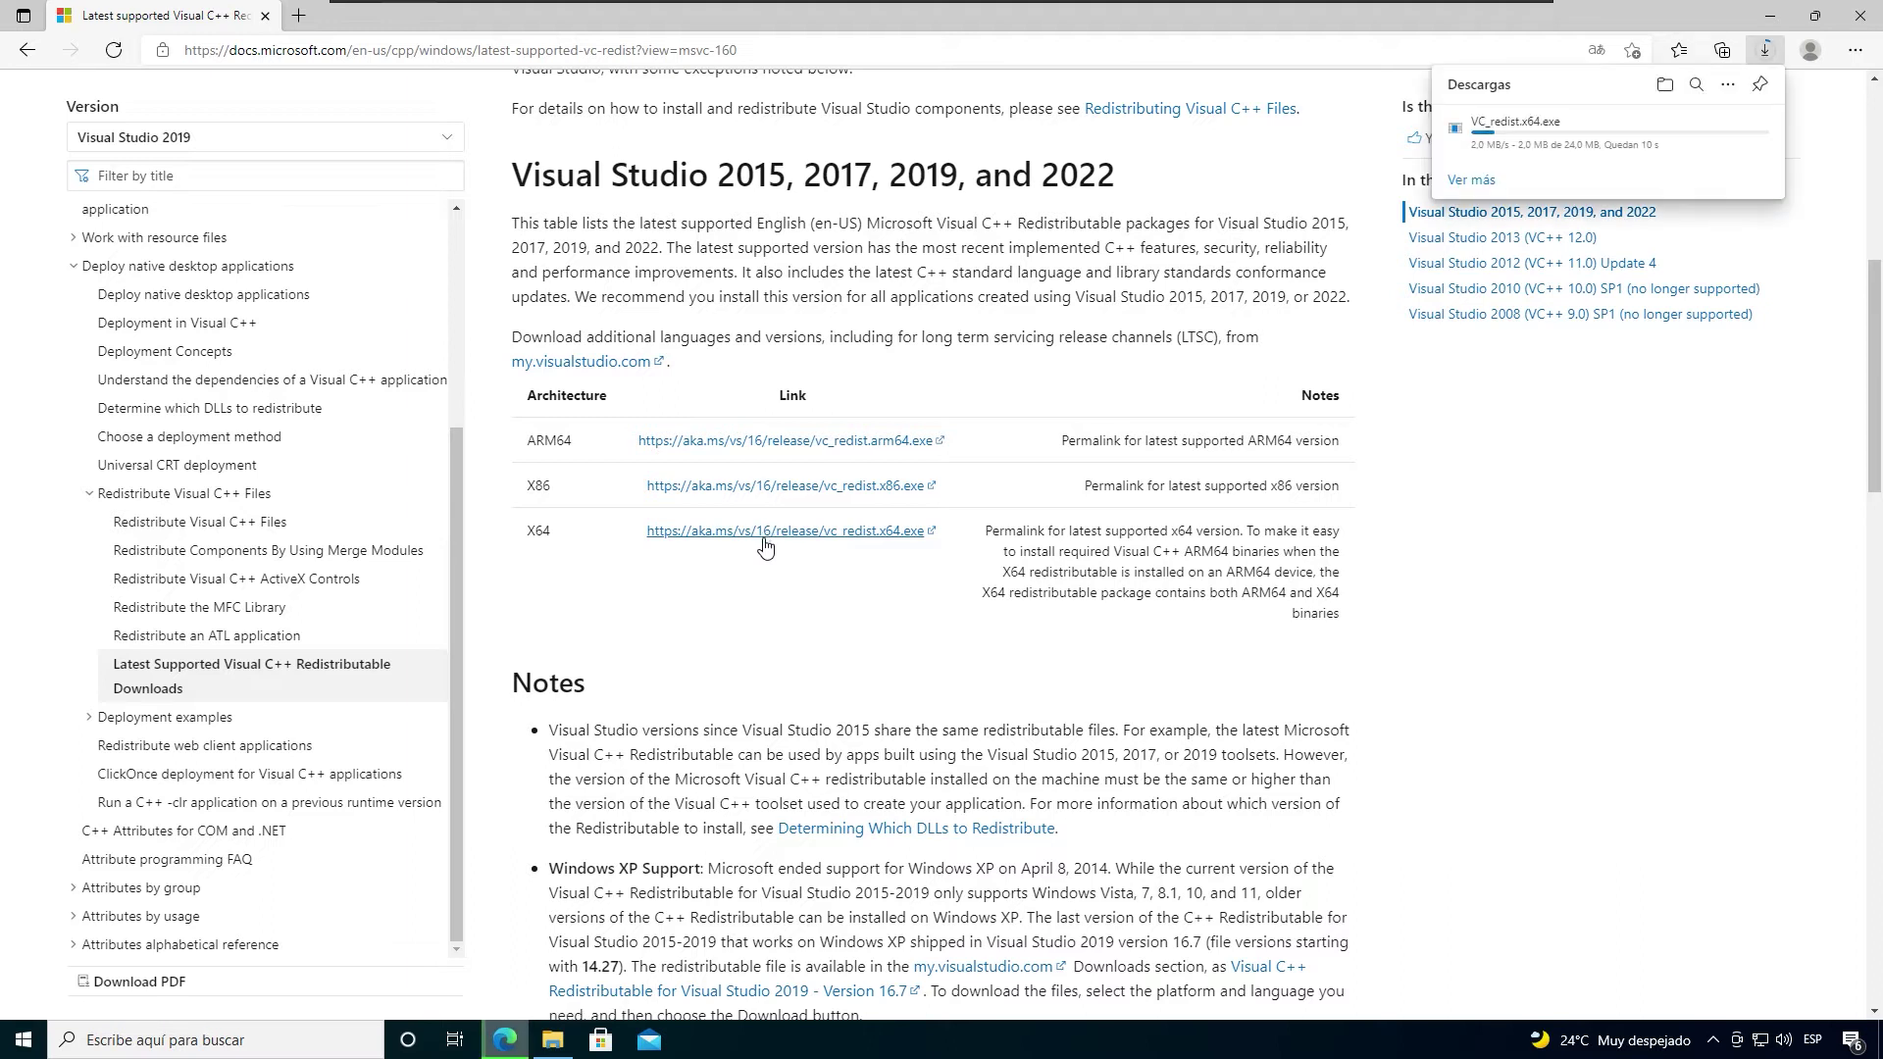
{"action": "scroll", "coordinate": [1246, 571], "scroll_direction": "down", "scroll_amount": 4}
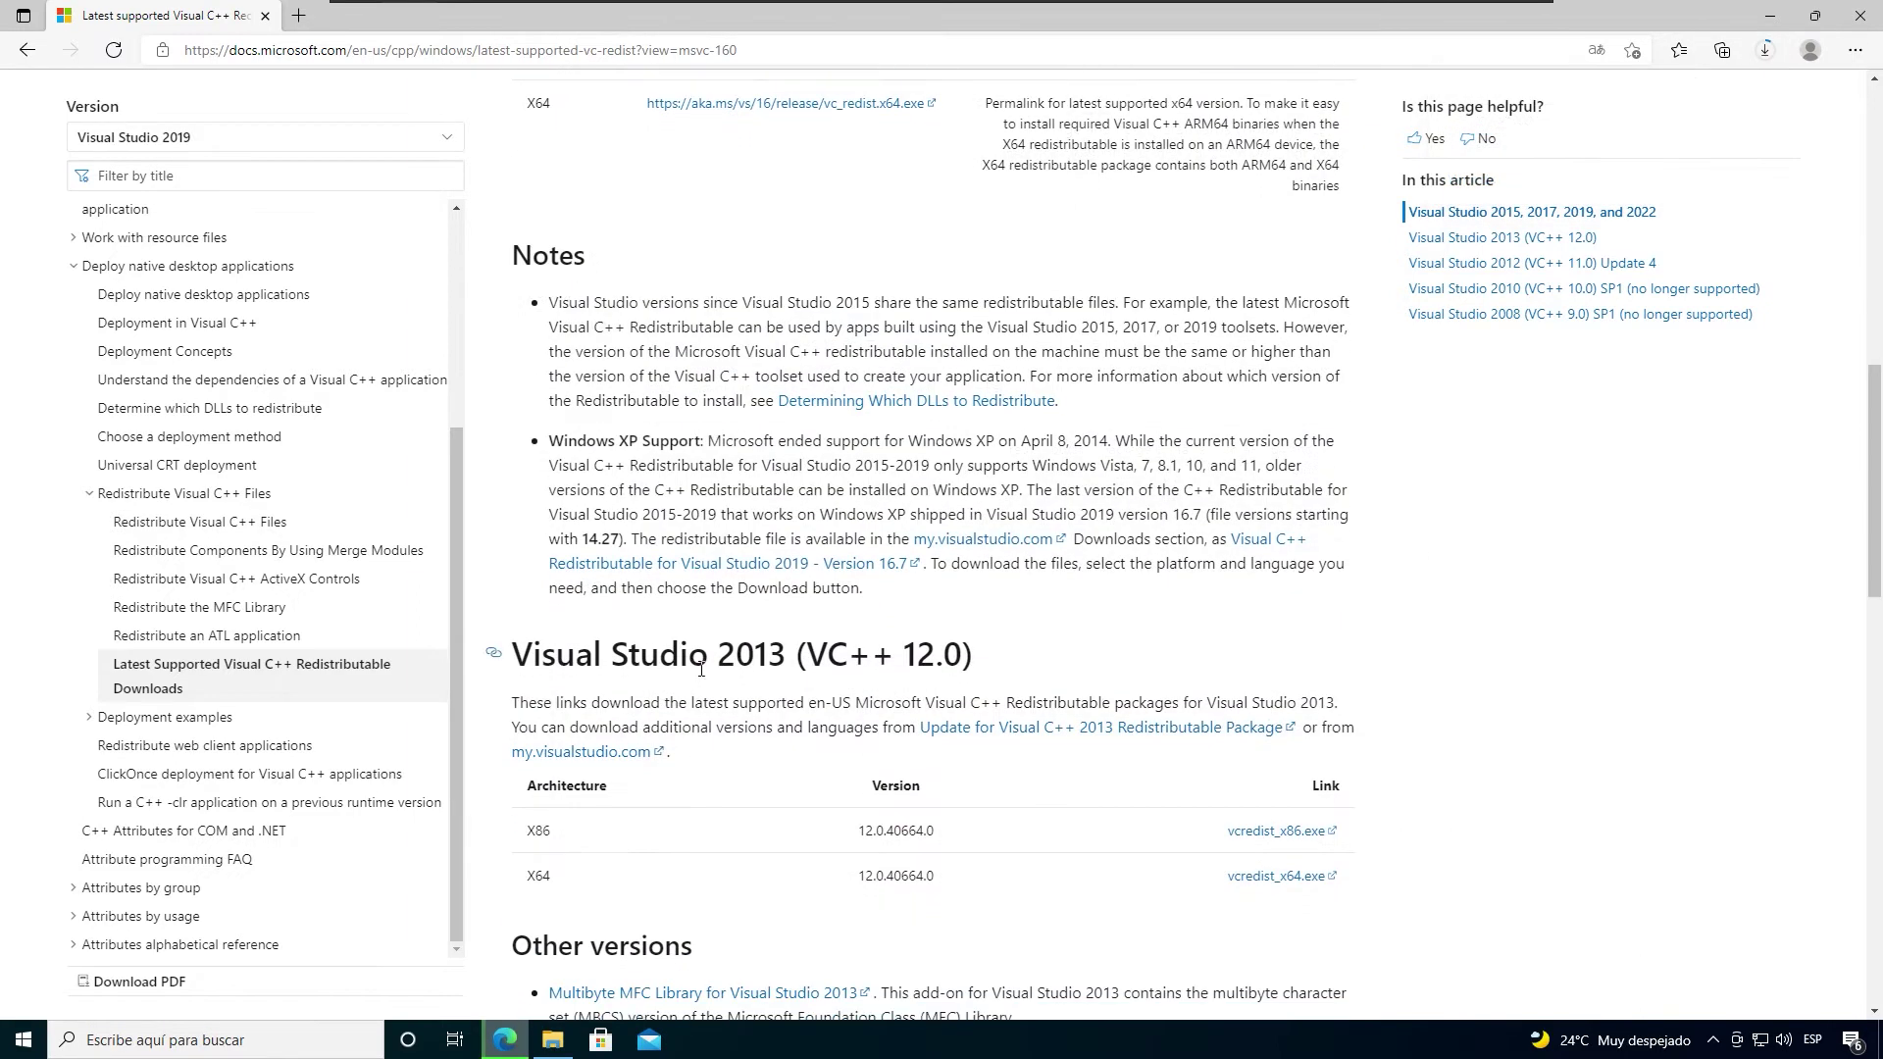
{"action": "scroll", "coordinate": [539, 652], "scroll_direction": "down", "scroll_amount": 1}
{"action": "left_click_drag", "start_coordinate": [515, 508], "coordinate": [790, 506]}
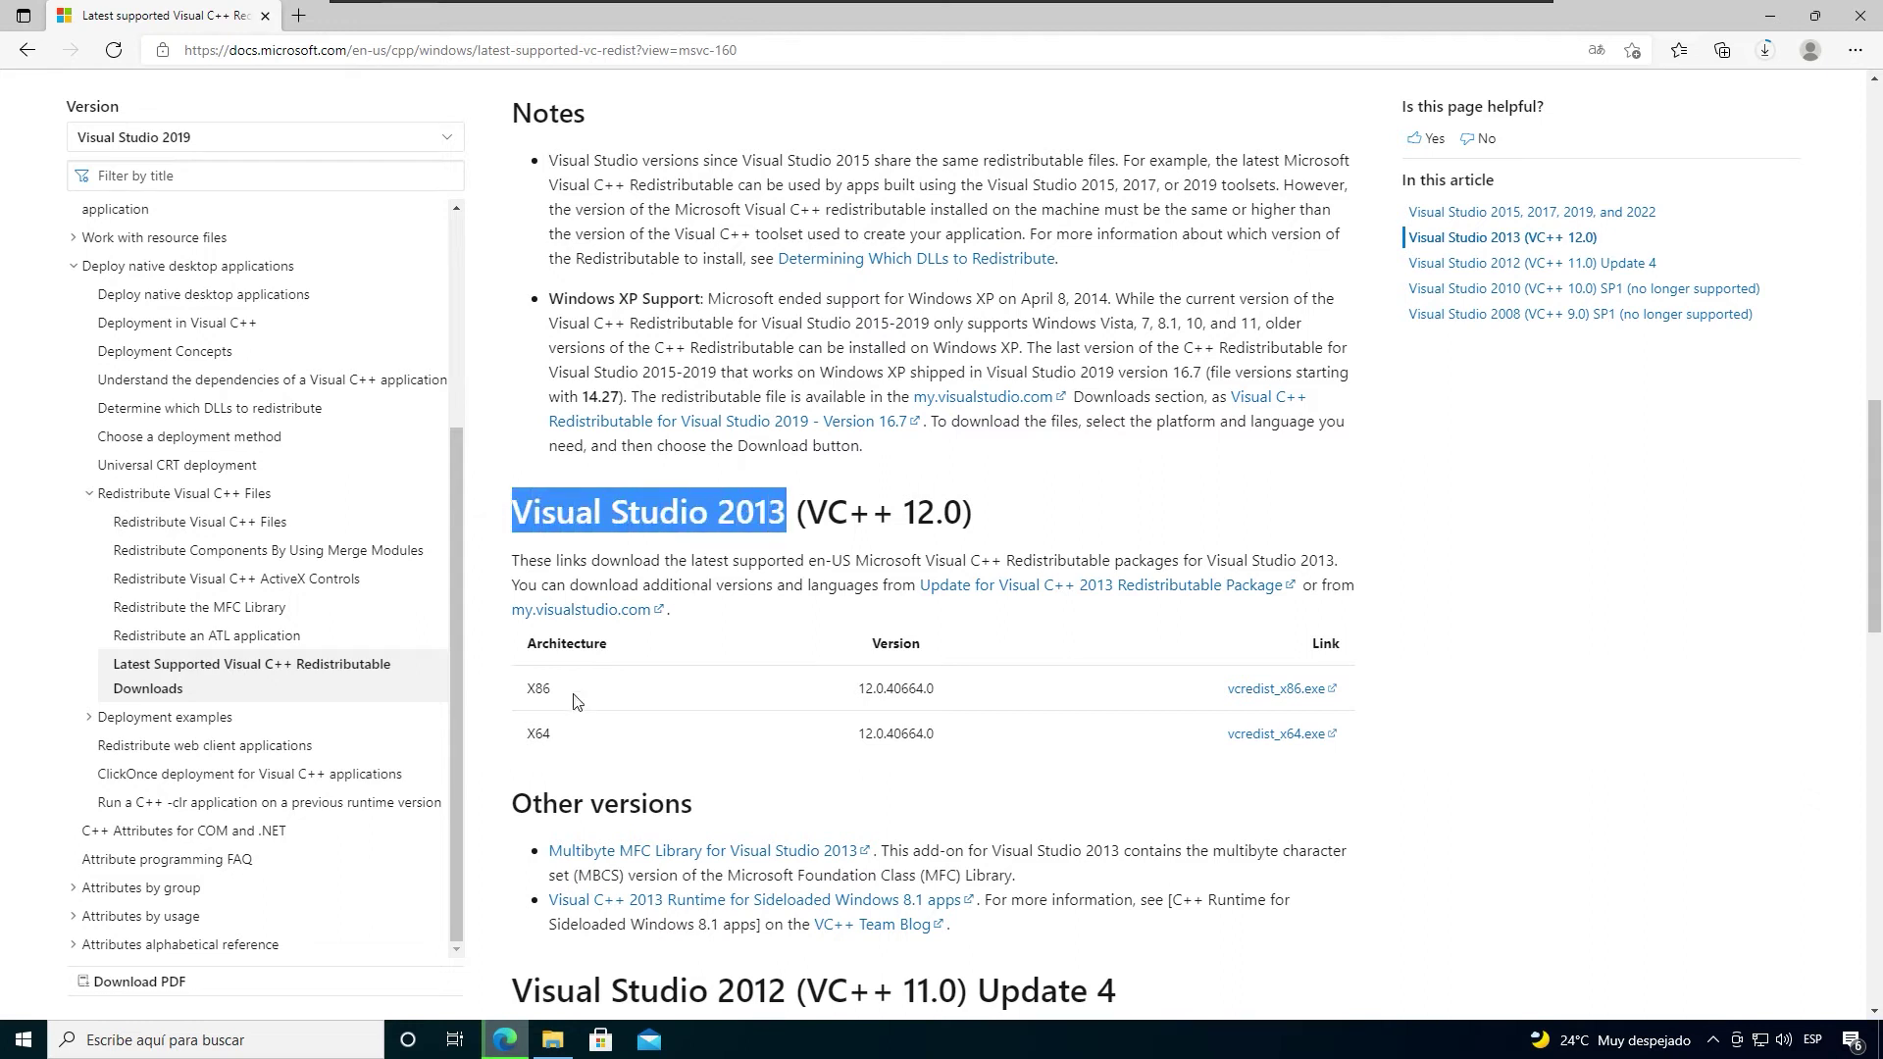
{"action": "left_click_drag", "start_coordinate": [535, 737], "coordinate": [579, 735]}
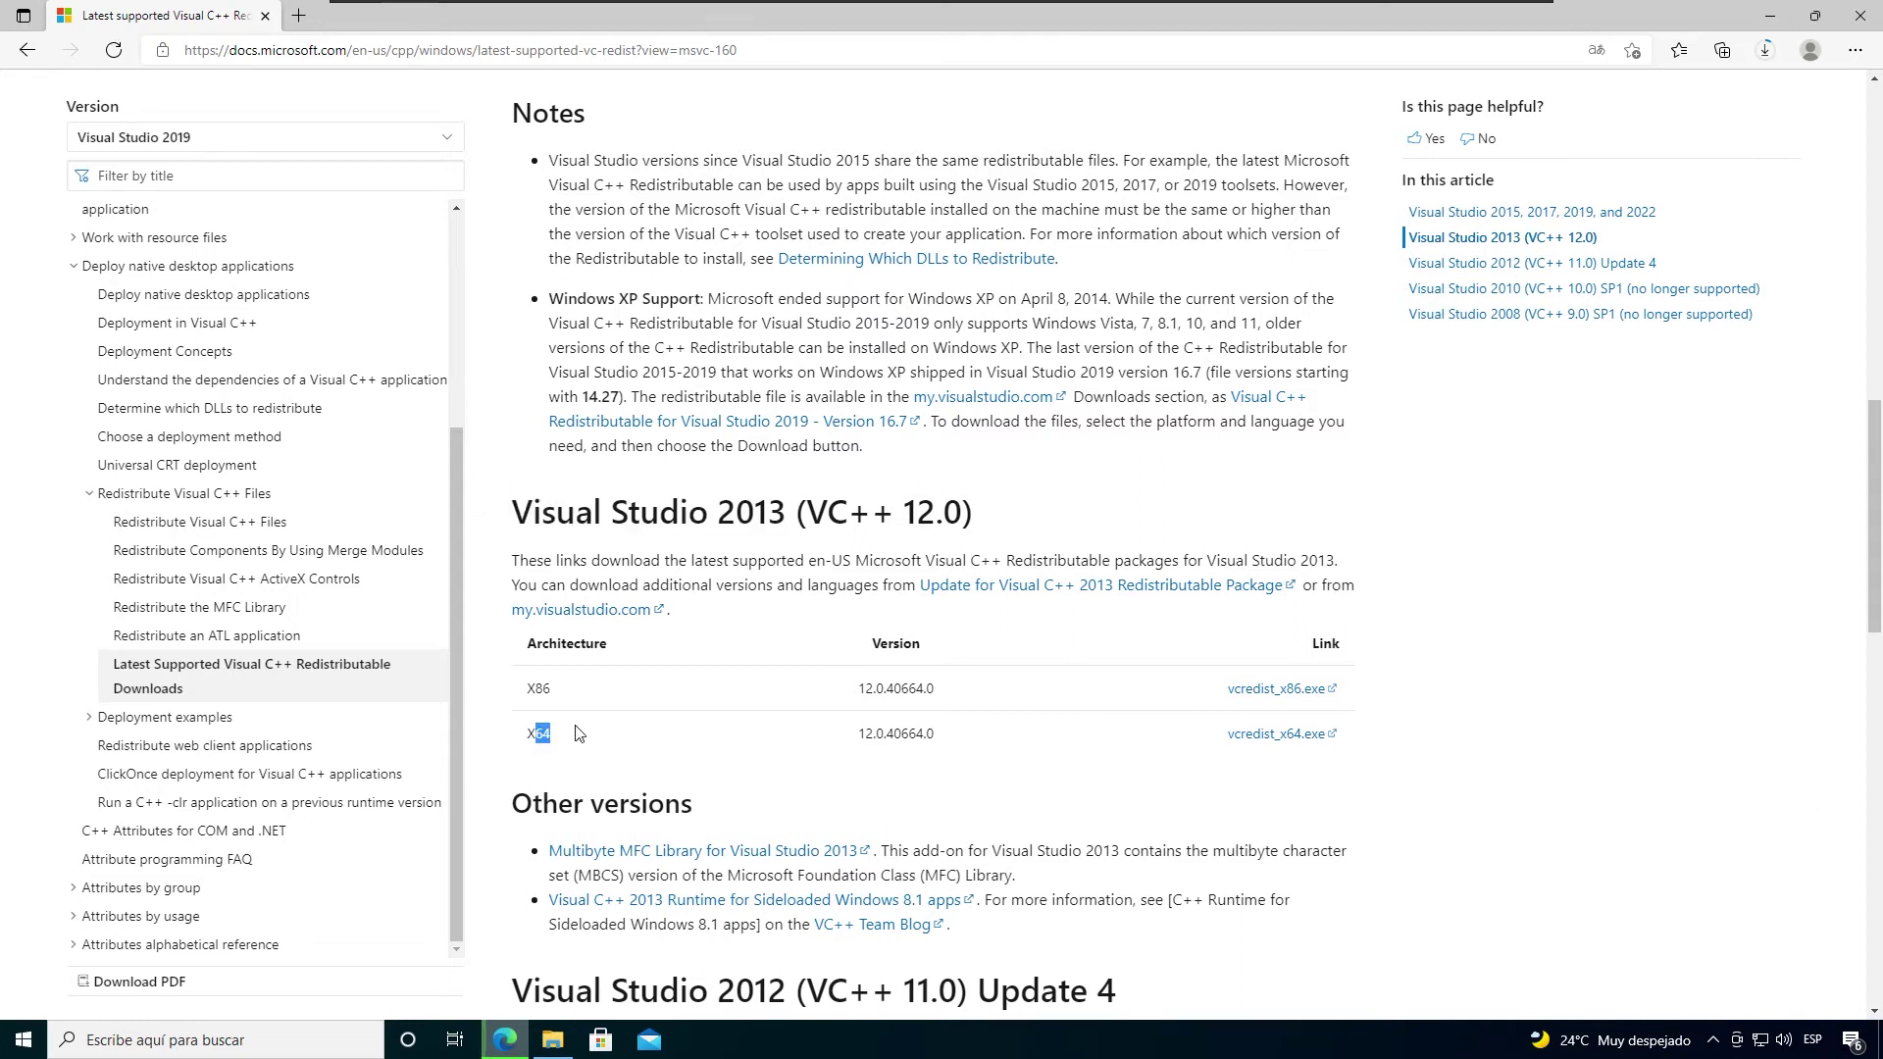
{"action": "left_click", "coordinate": [1128, 760]}
Download the X64 redistributable for Visual Studio 2012 Update 4 and open the folder containing the downloaded installers.
{"action": "scroll", "coordinate": [1128, 760], "scroll_direction": "down", "scroll_amount": 3}
{"action": "scroll", "coordinate": [1128, 760], "scroll_direction": "down", "scroll_amount": 3}
{"action": "left_click_drag", "start_coordinate": [517, 429], "coordinate": [787, 425]}
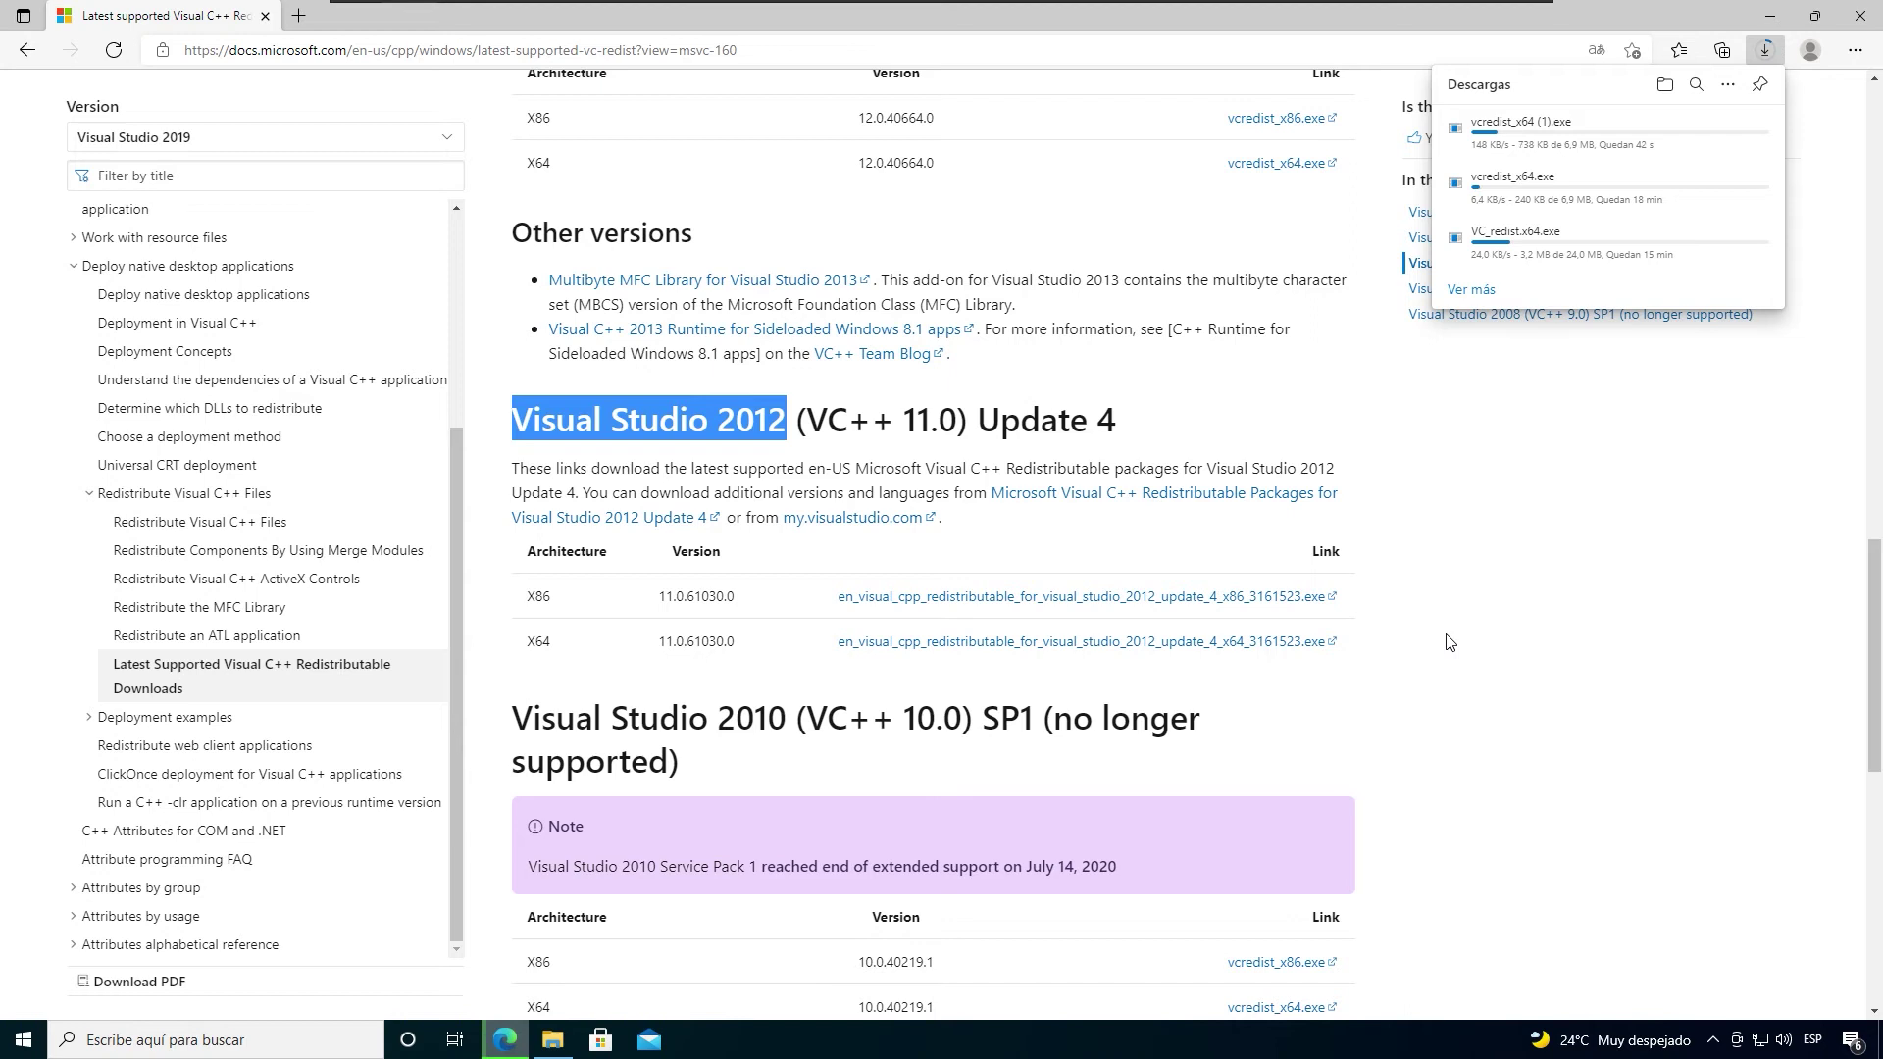
{"action": "left_click", "coordinate": [1664, 85]}
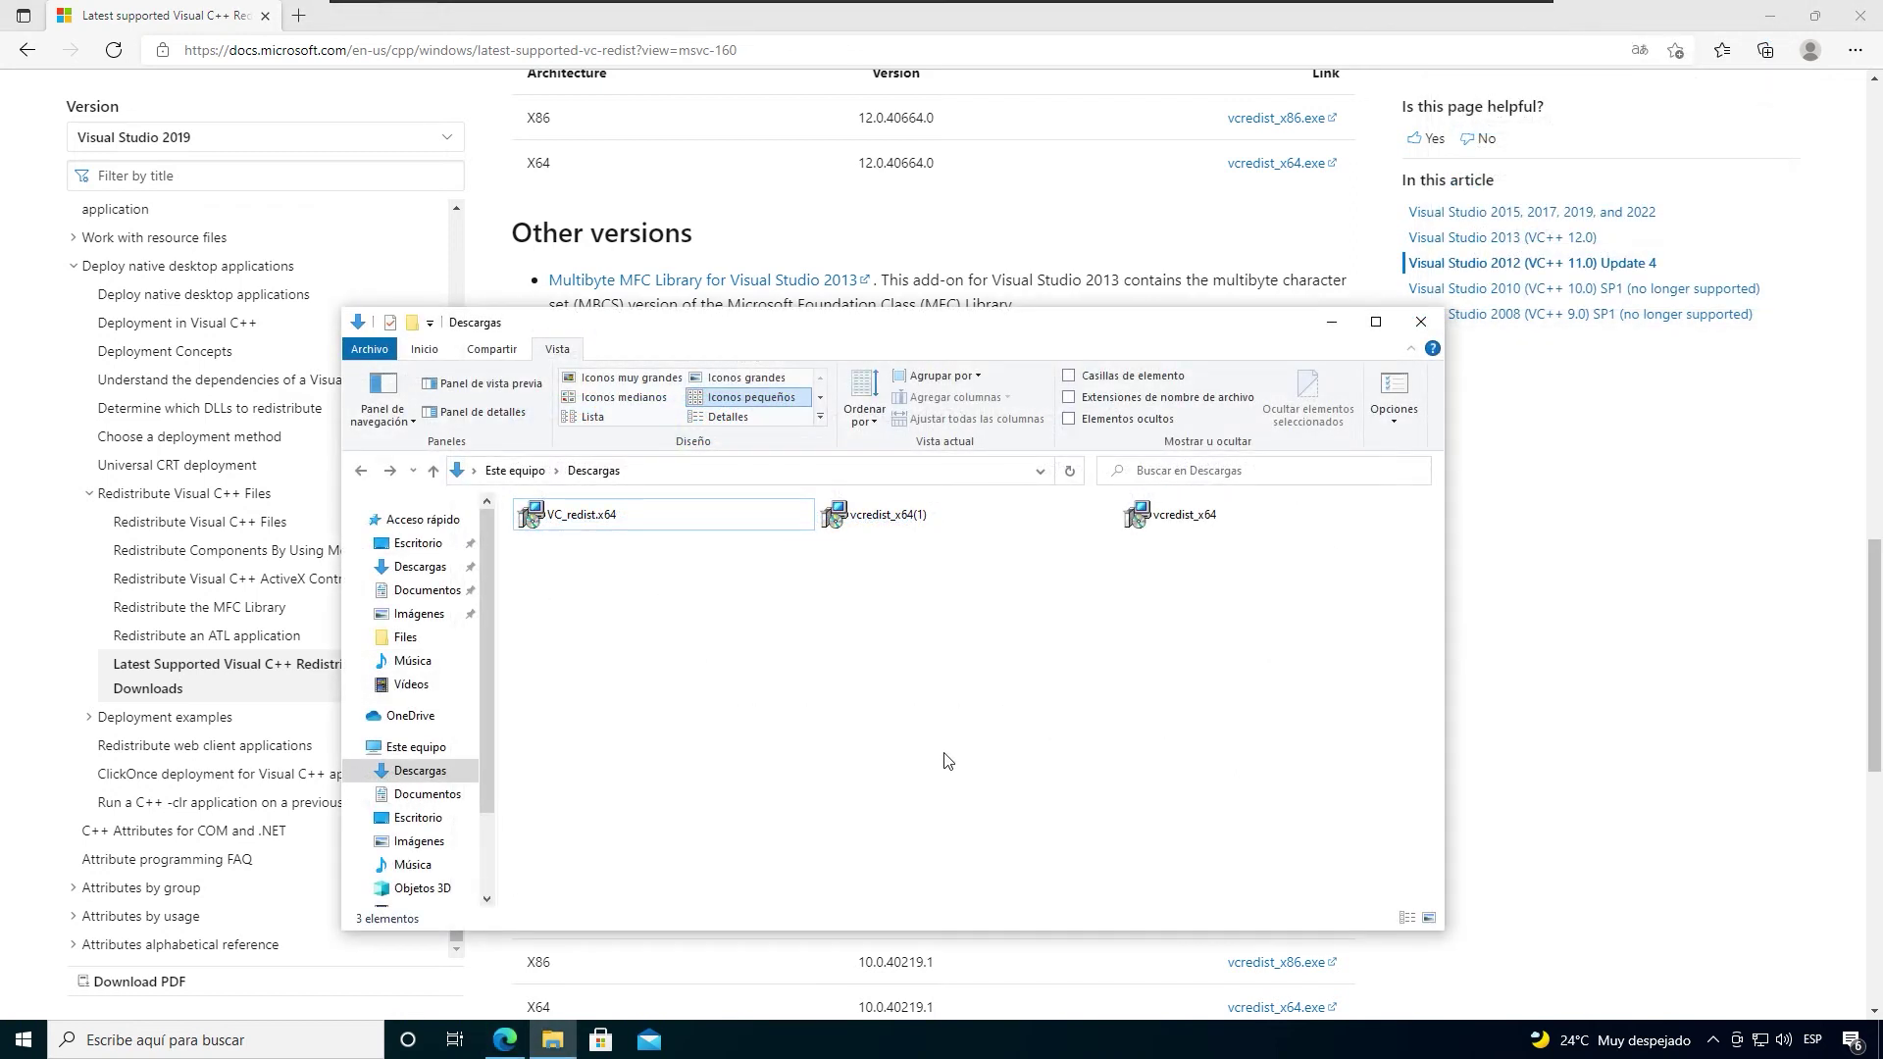
{"action": "left_click_drag", "start_coordinate": [880, 853], "coordinate": [1107, 750]}
Install Microsoft Visual C++ 2015-2019 Redistributable (x64) from VC_redist.x64, accepting the licence terms and allowing changes to the device.
{"action": "double_click", "coordinate": [671, 536]}
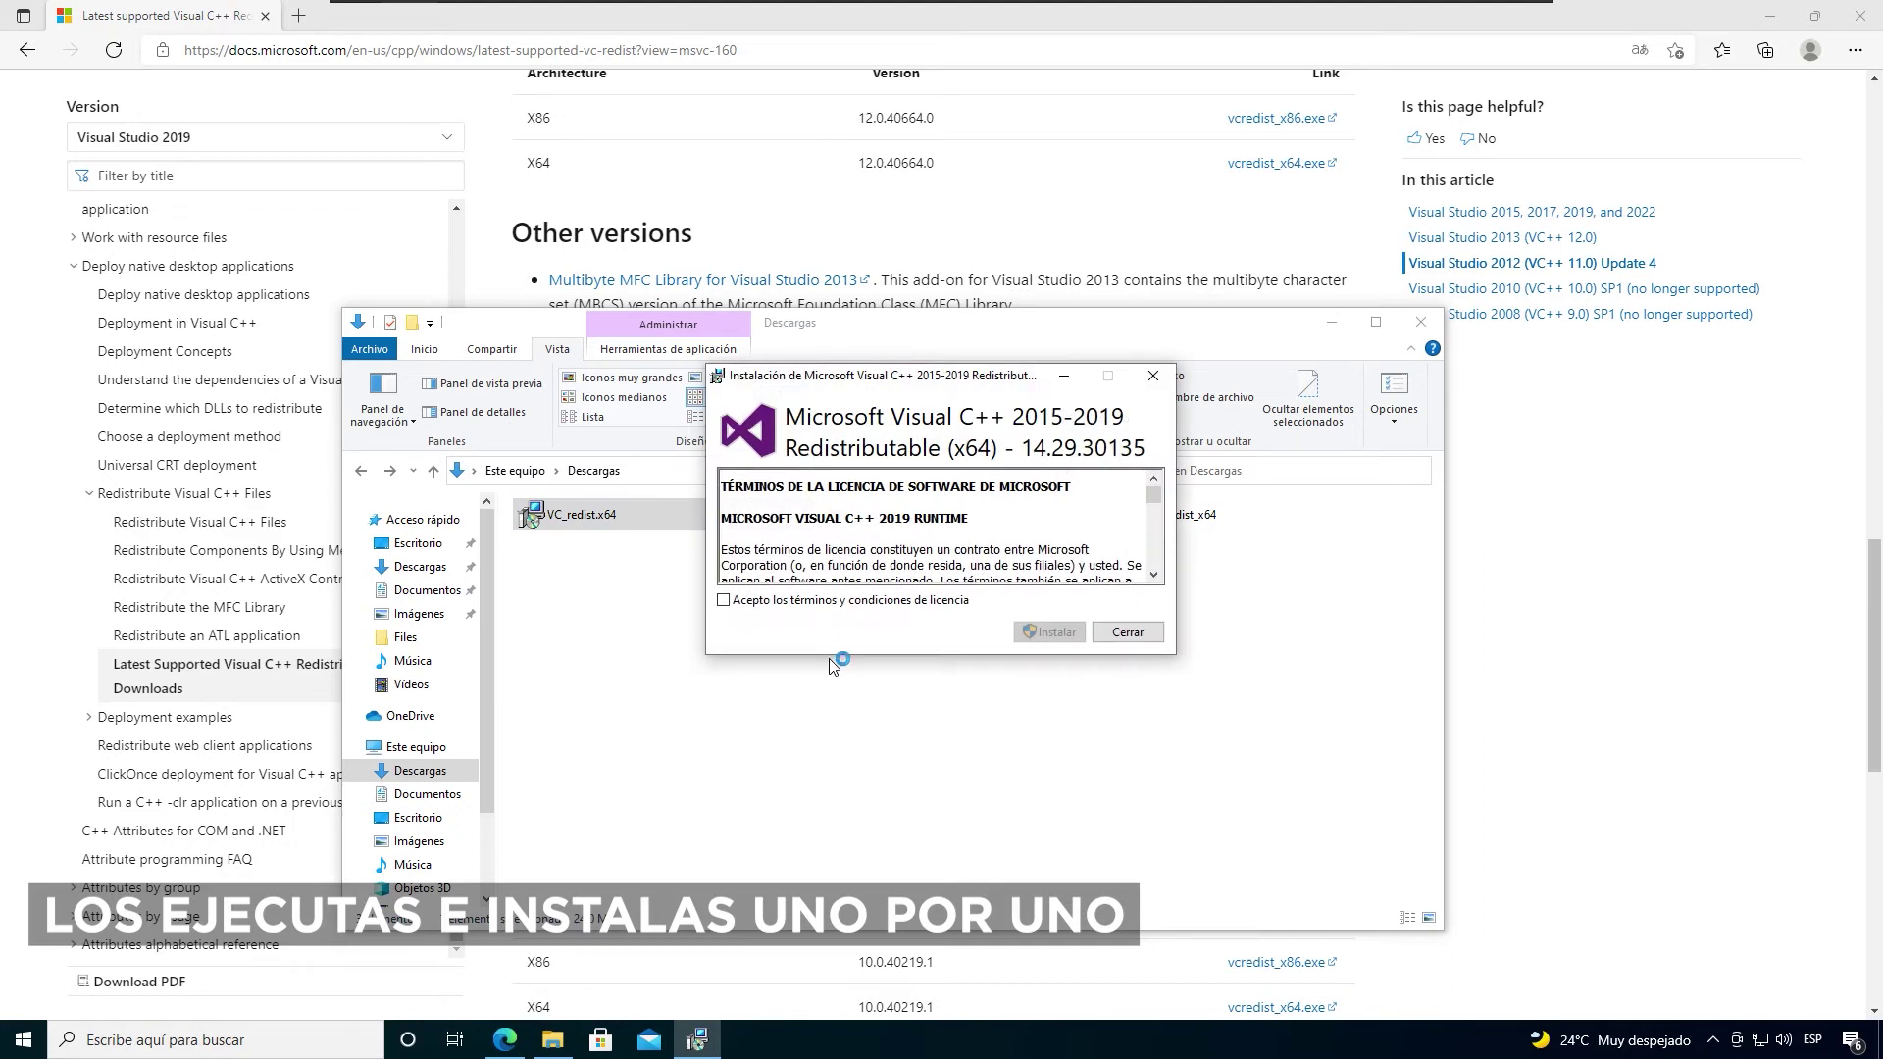
{"action": "left_click", "coordinate": [766, 601]}
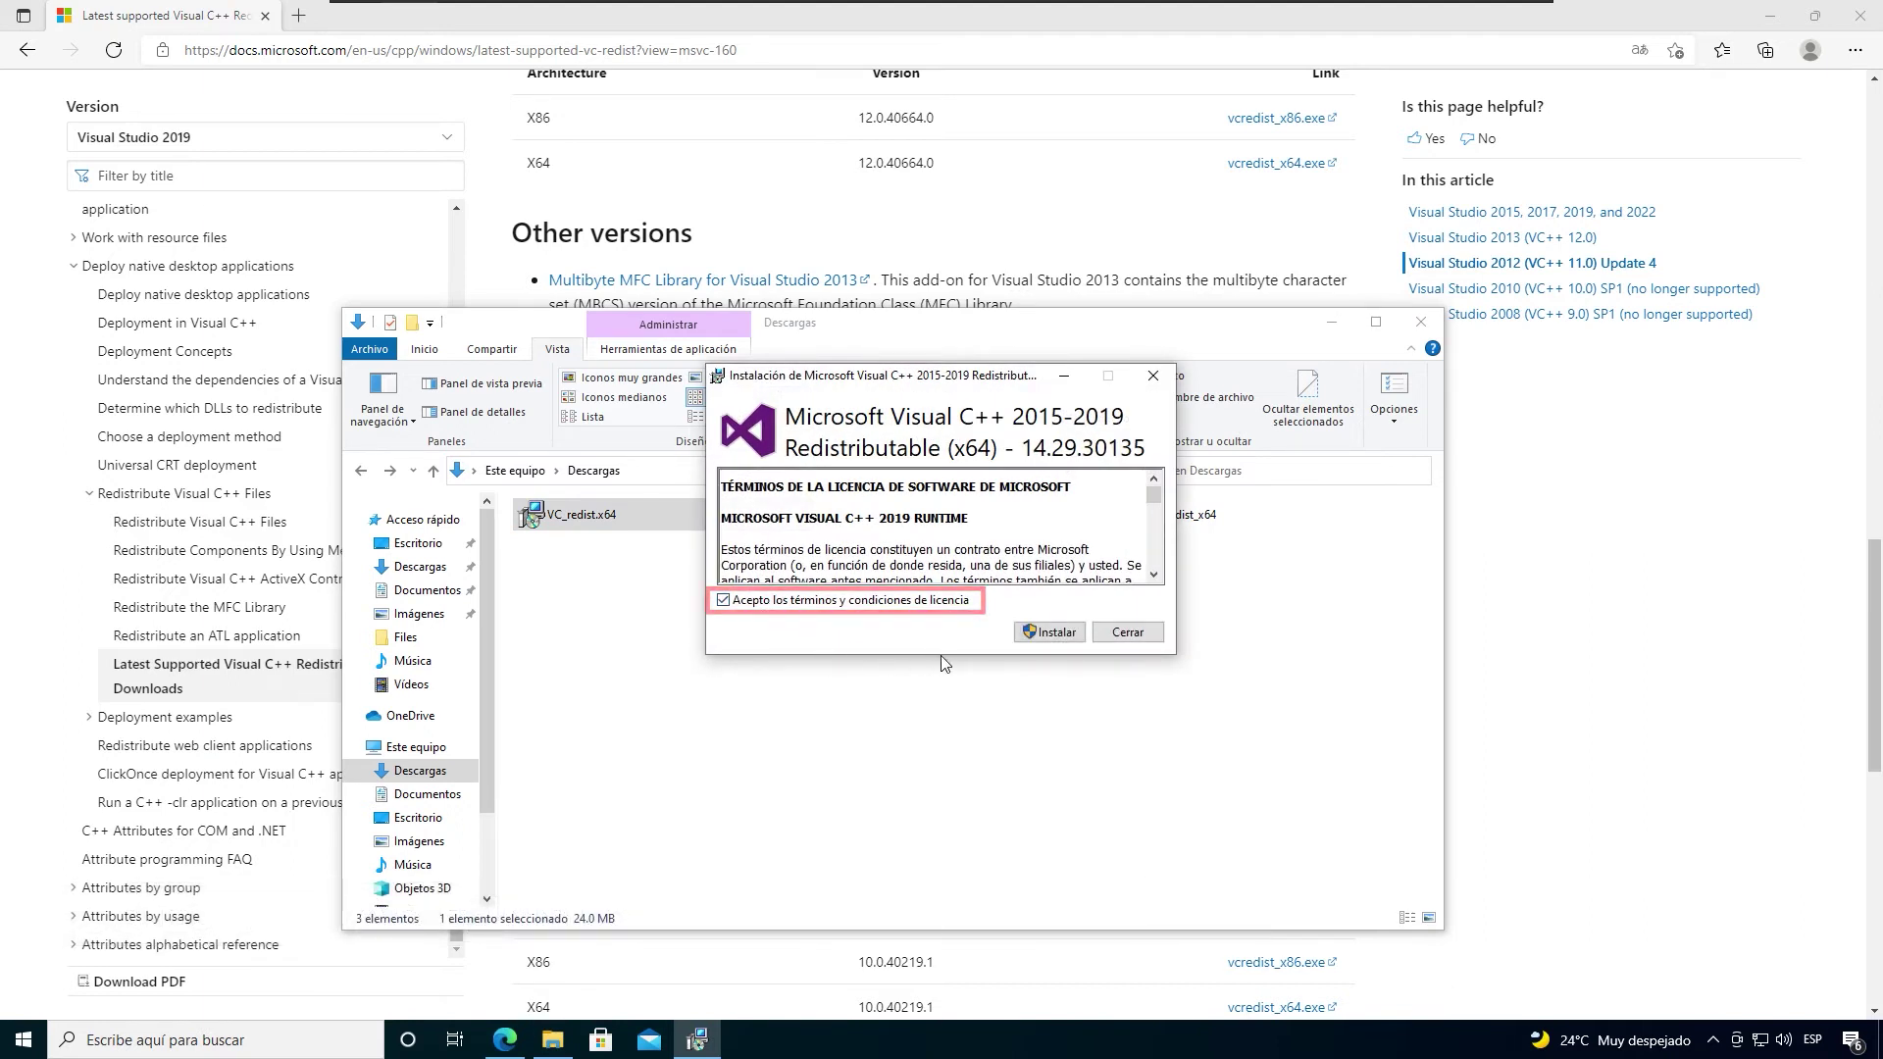
{"action": "left_click", "coordinate": [1070, 635]}
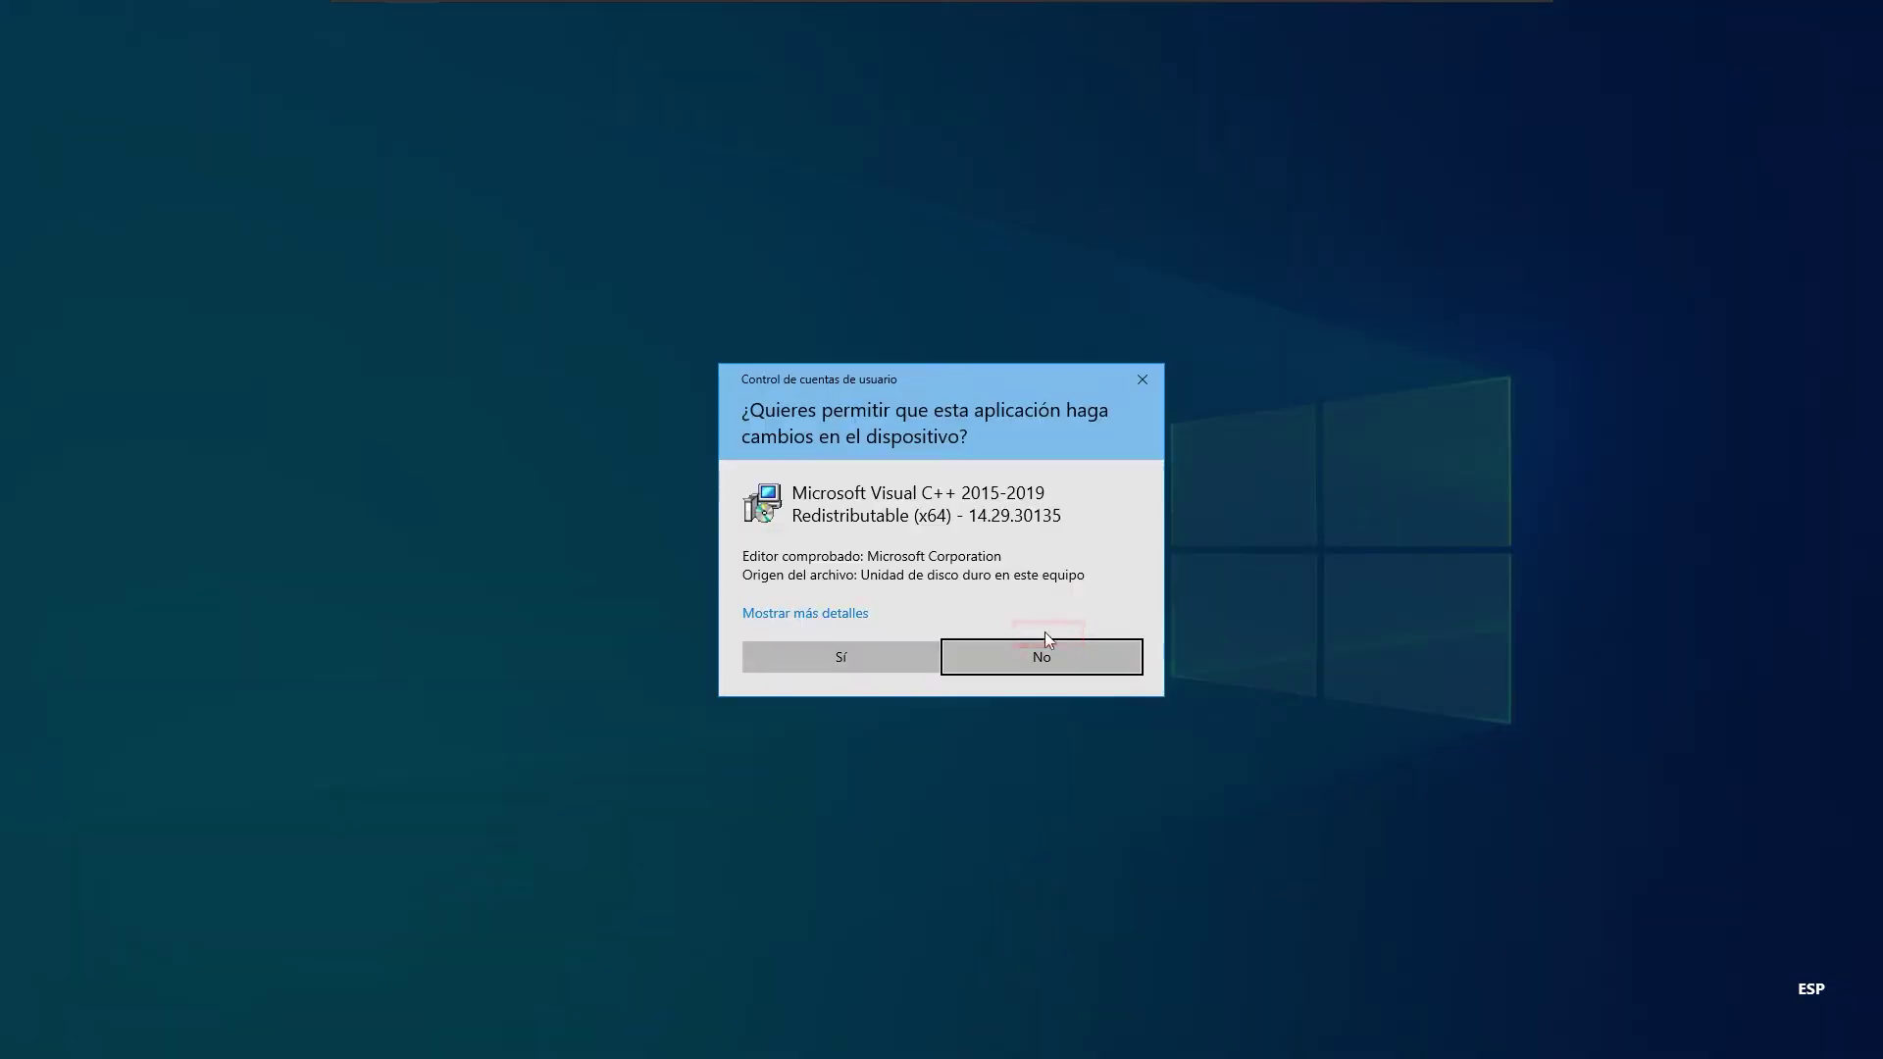
{"action": "left_click", "coordinate": [875, 657]}
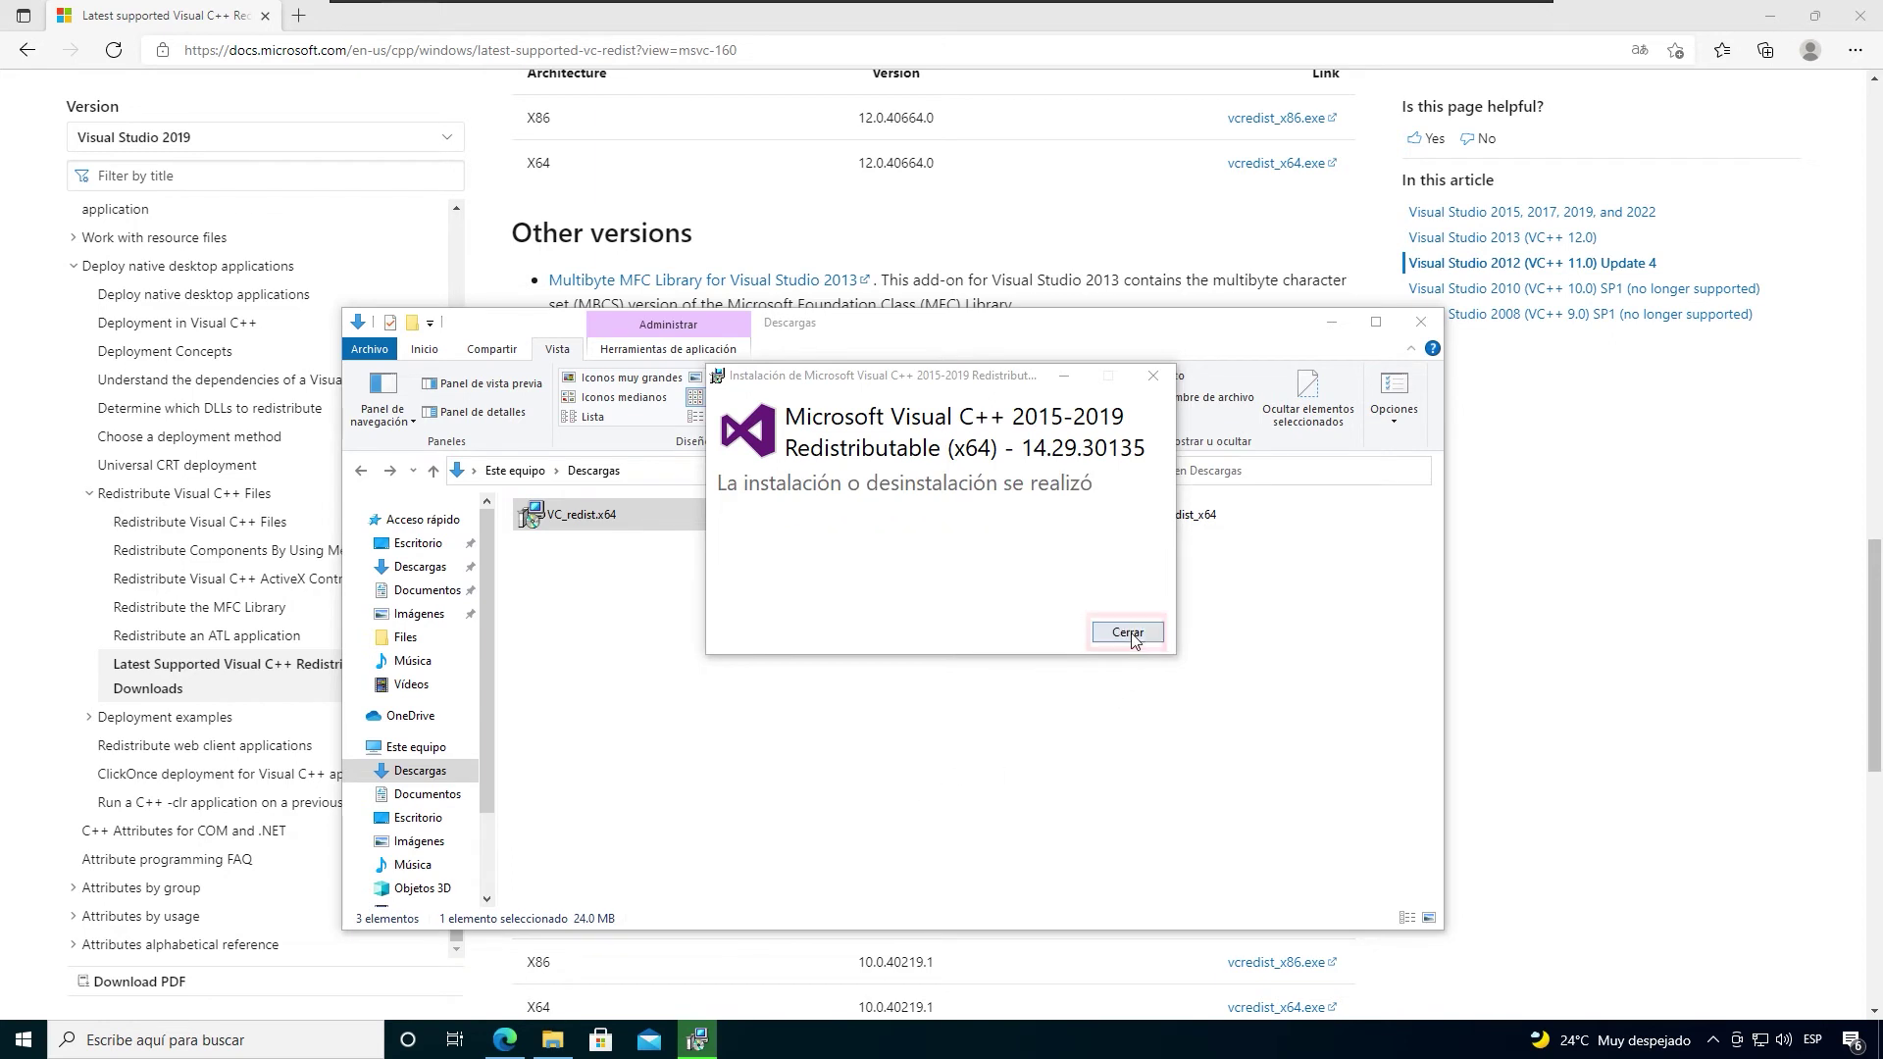
{"action": "left_click", "coordinate": [1128, 633]}
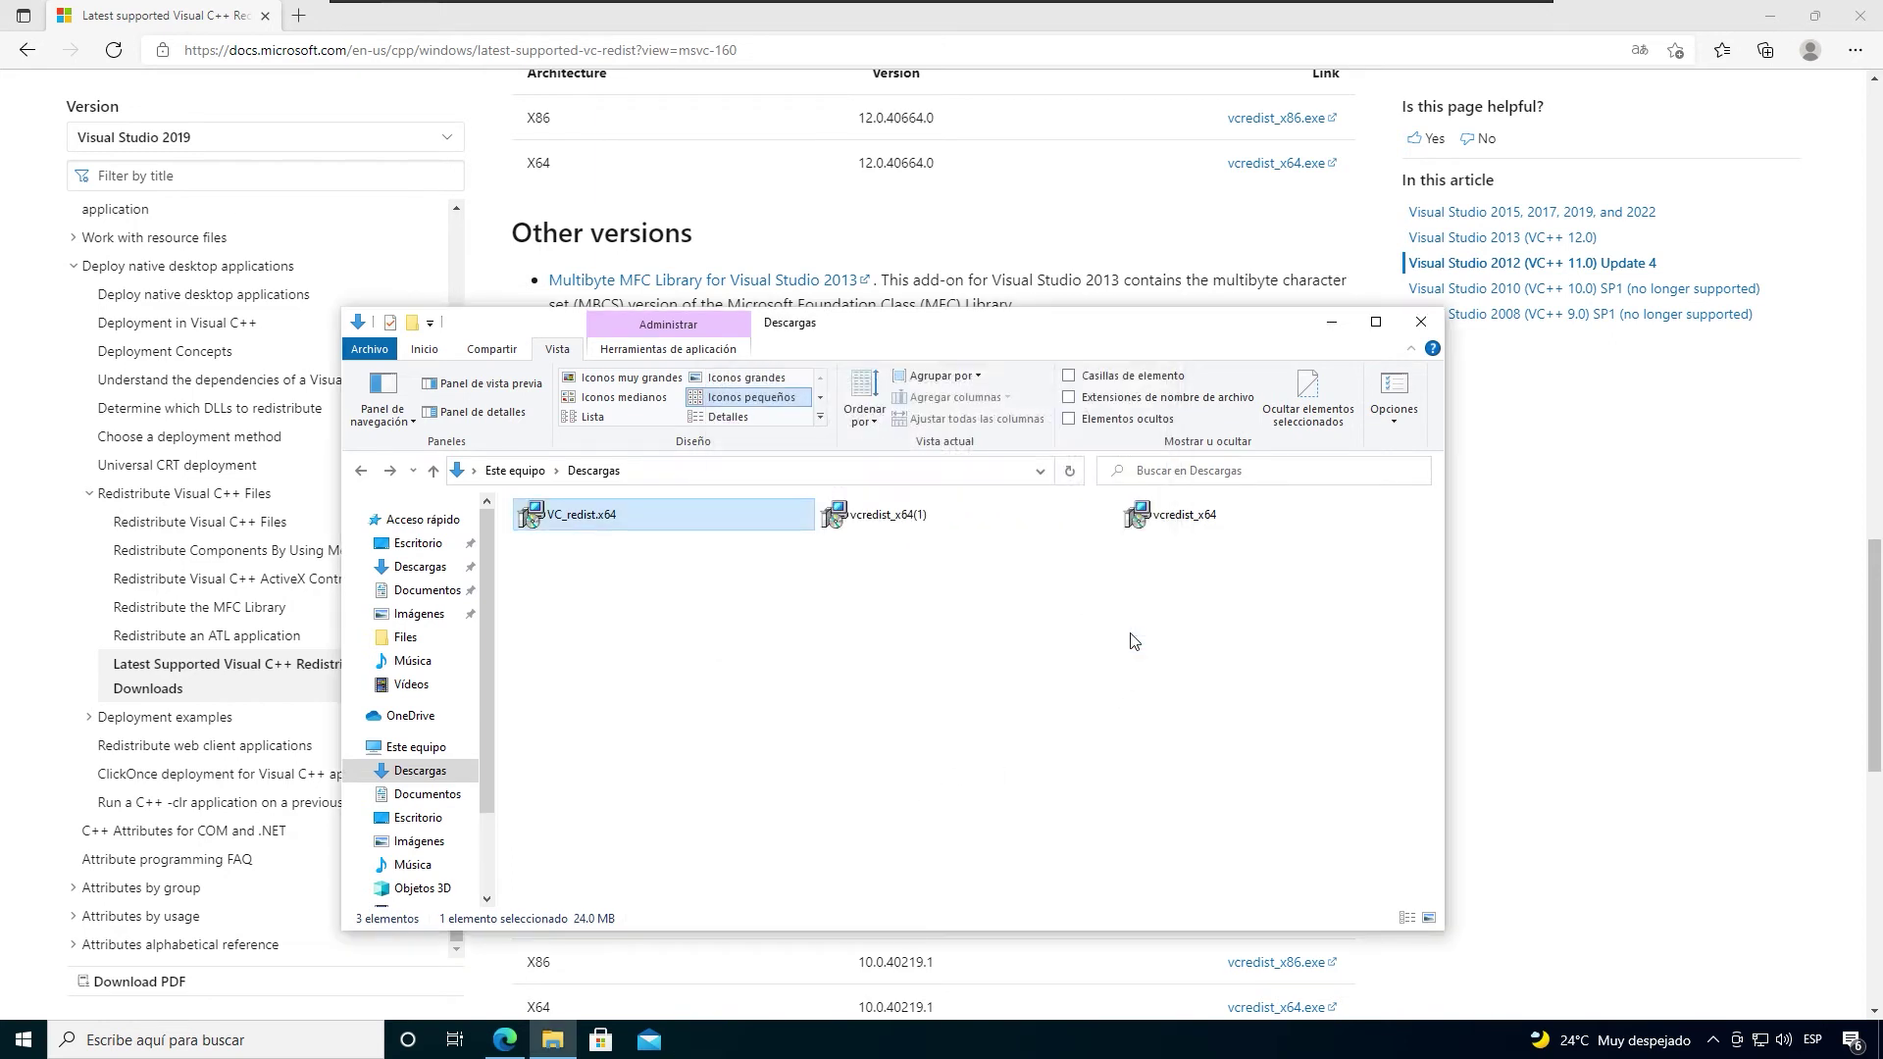
Install Microsoft Visual C++ 2012 Redistributable (x64) from vcredist_x64(1), accepting the licence terms and allowing changes to the device.
{"action": "left_click", "coordinate": [947, 562]}
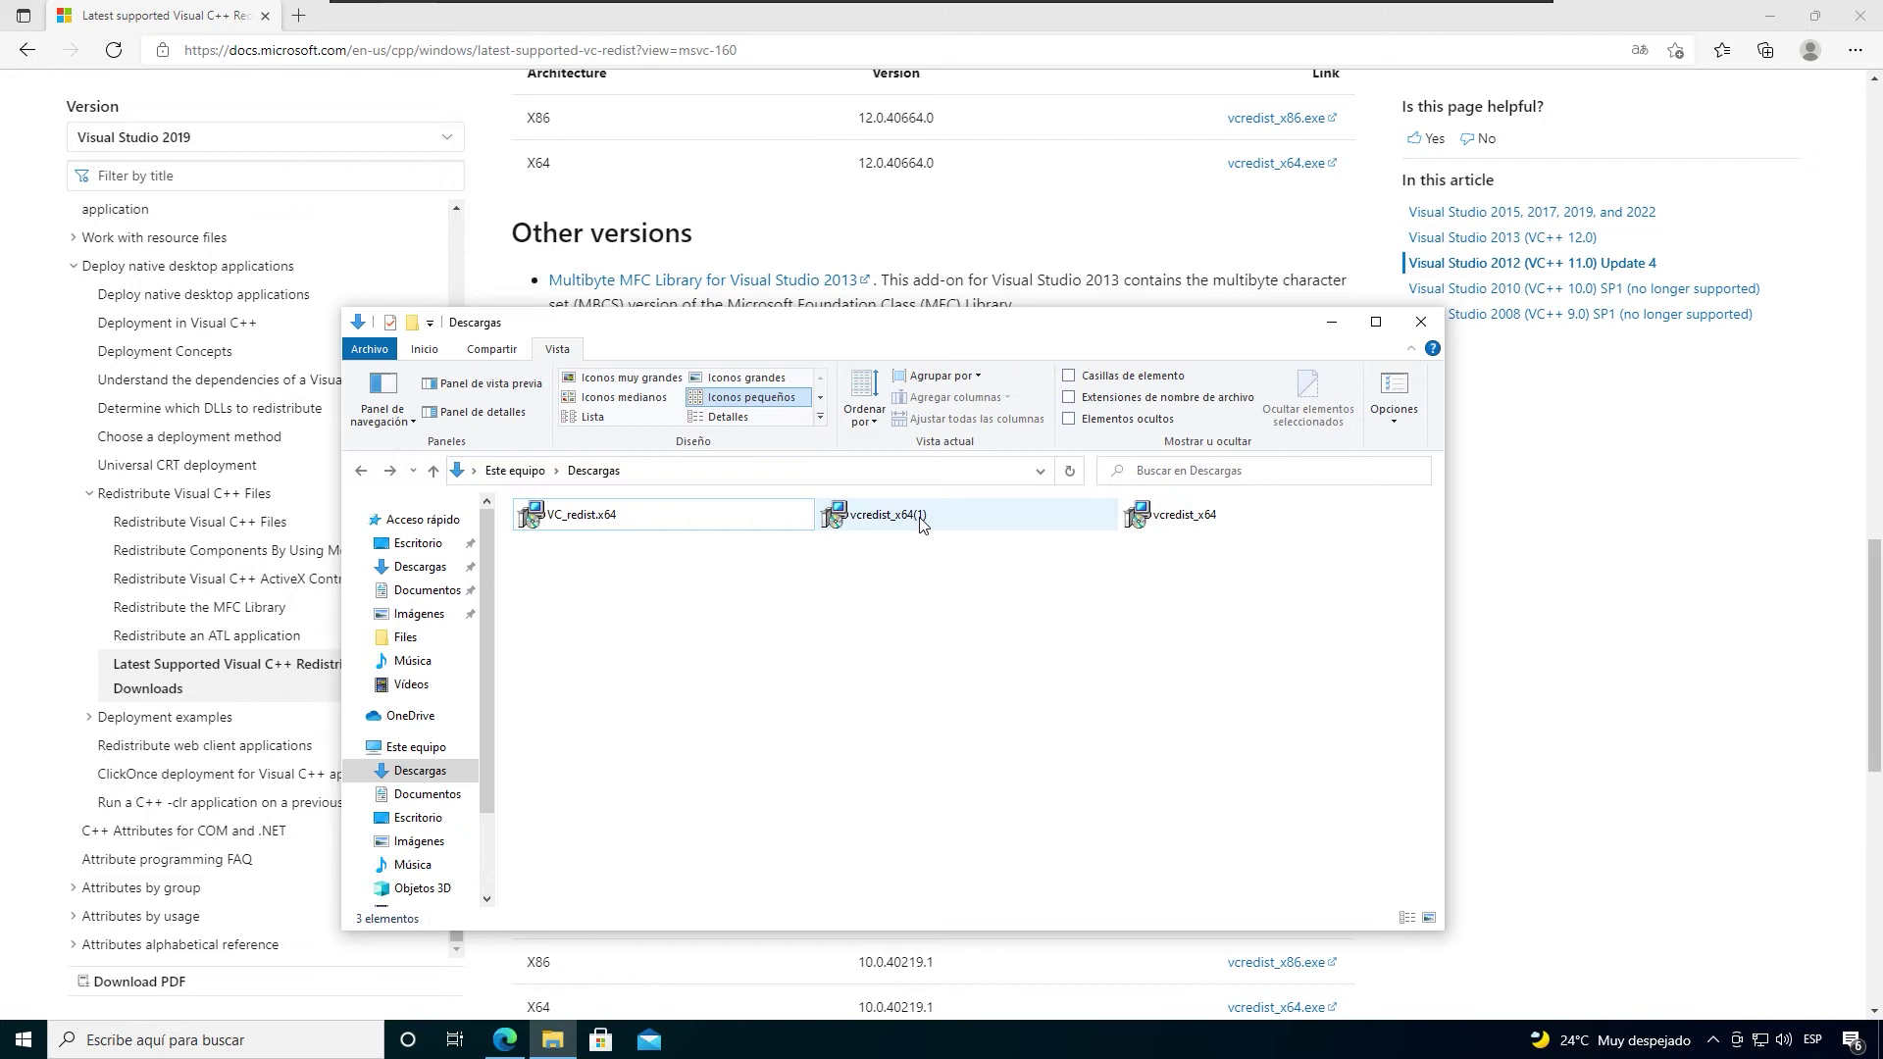
{"action": "double_click", "coordinate": [922, 520]}
{"action": "left_click", "coordinate": [895, 610]}
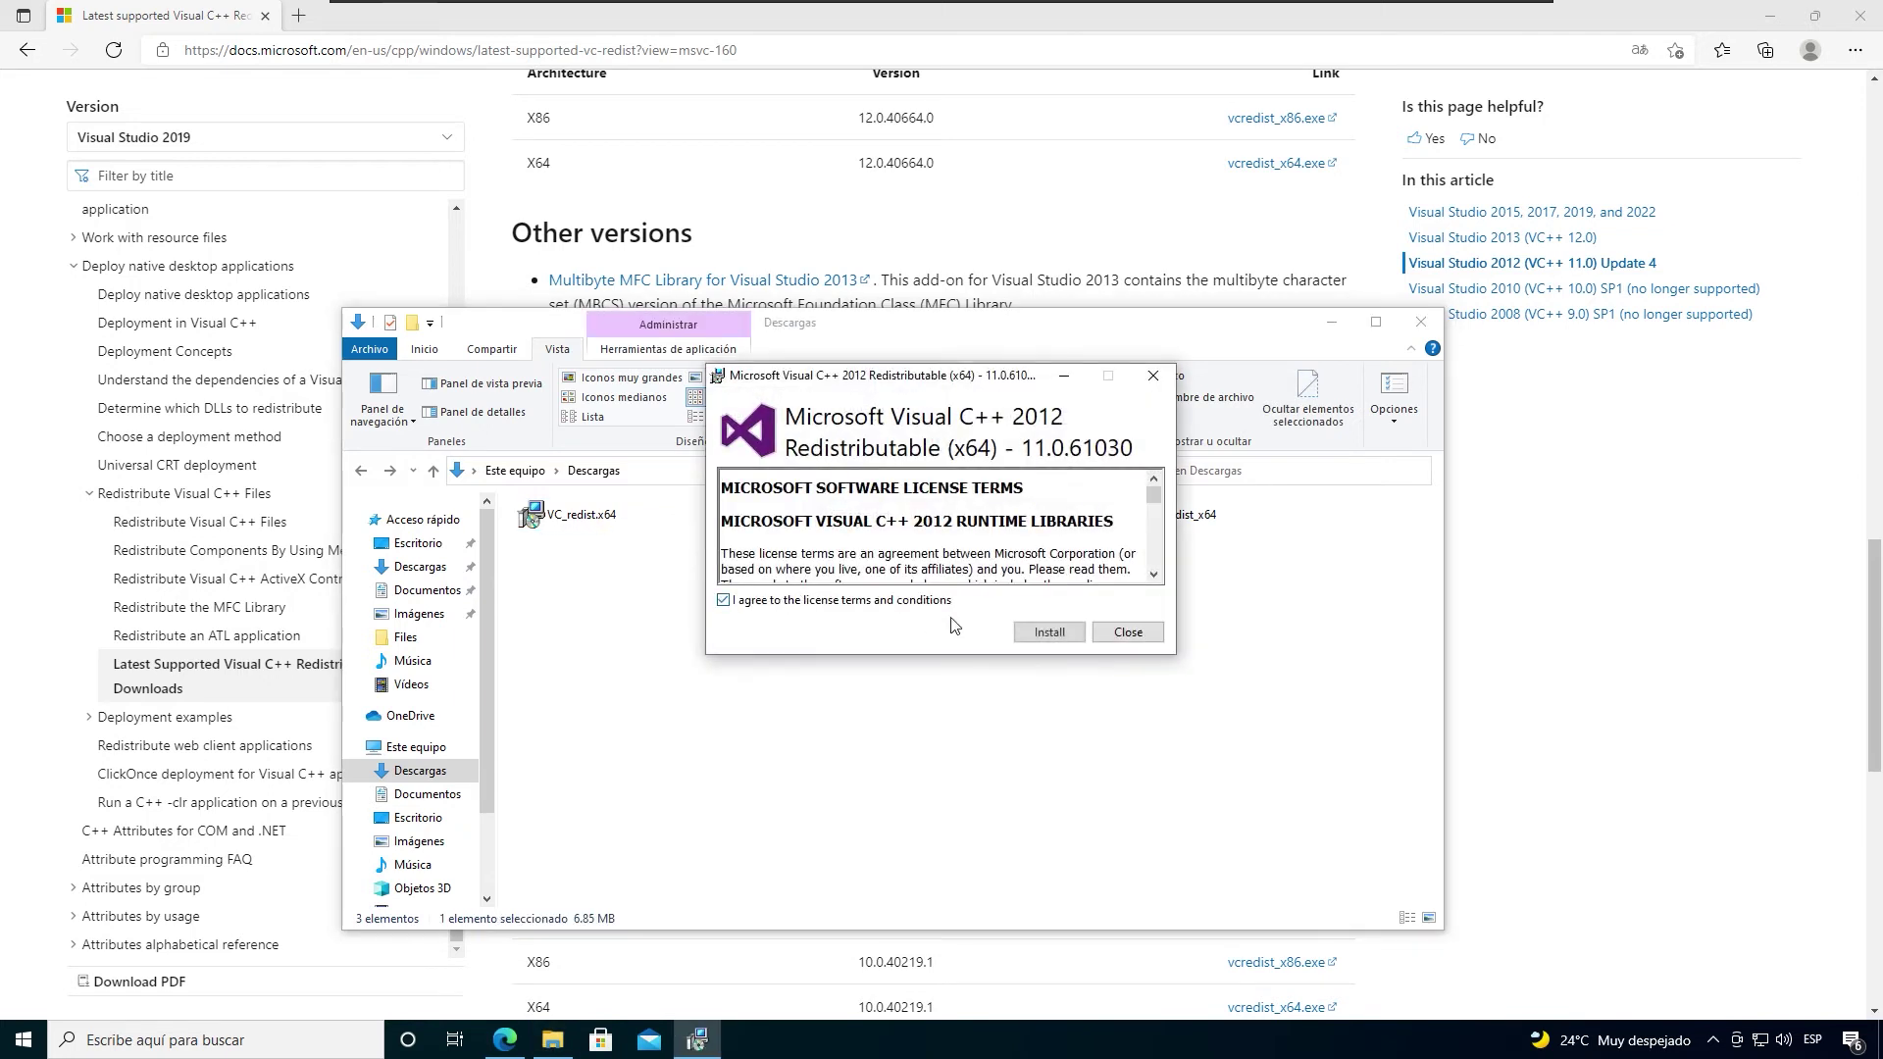
{"action": "left_click", "coordinate": [1049, 631]}
{"action": "left_click", "coordinate": [853, 650]}
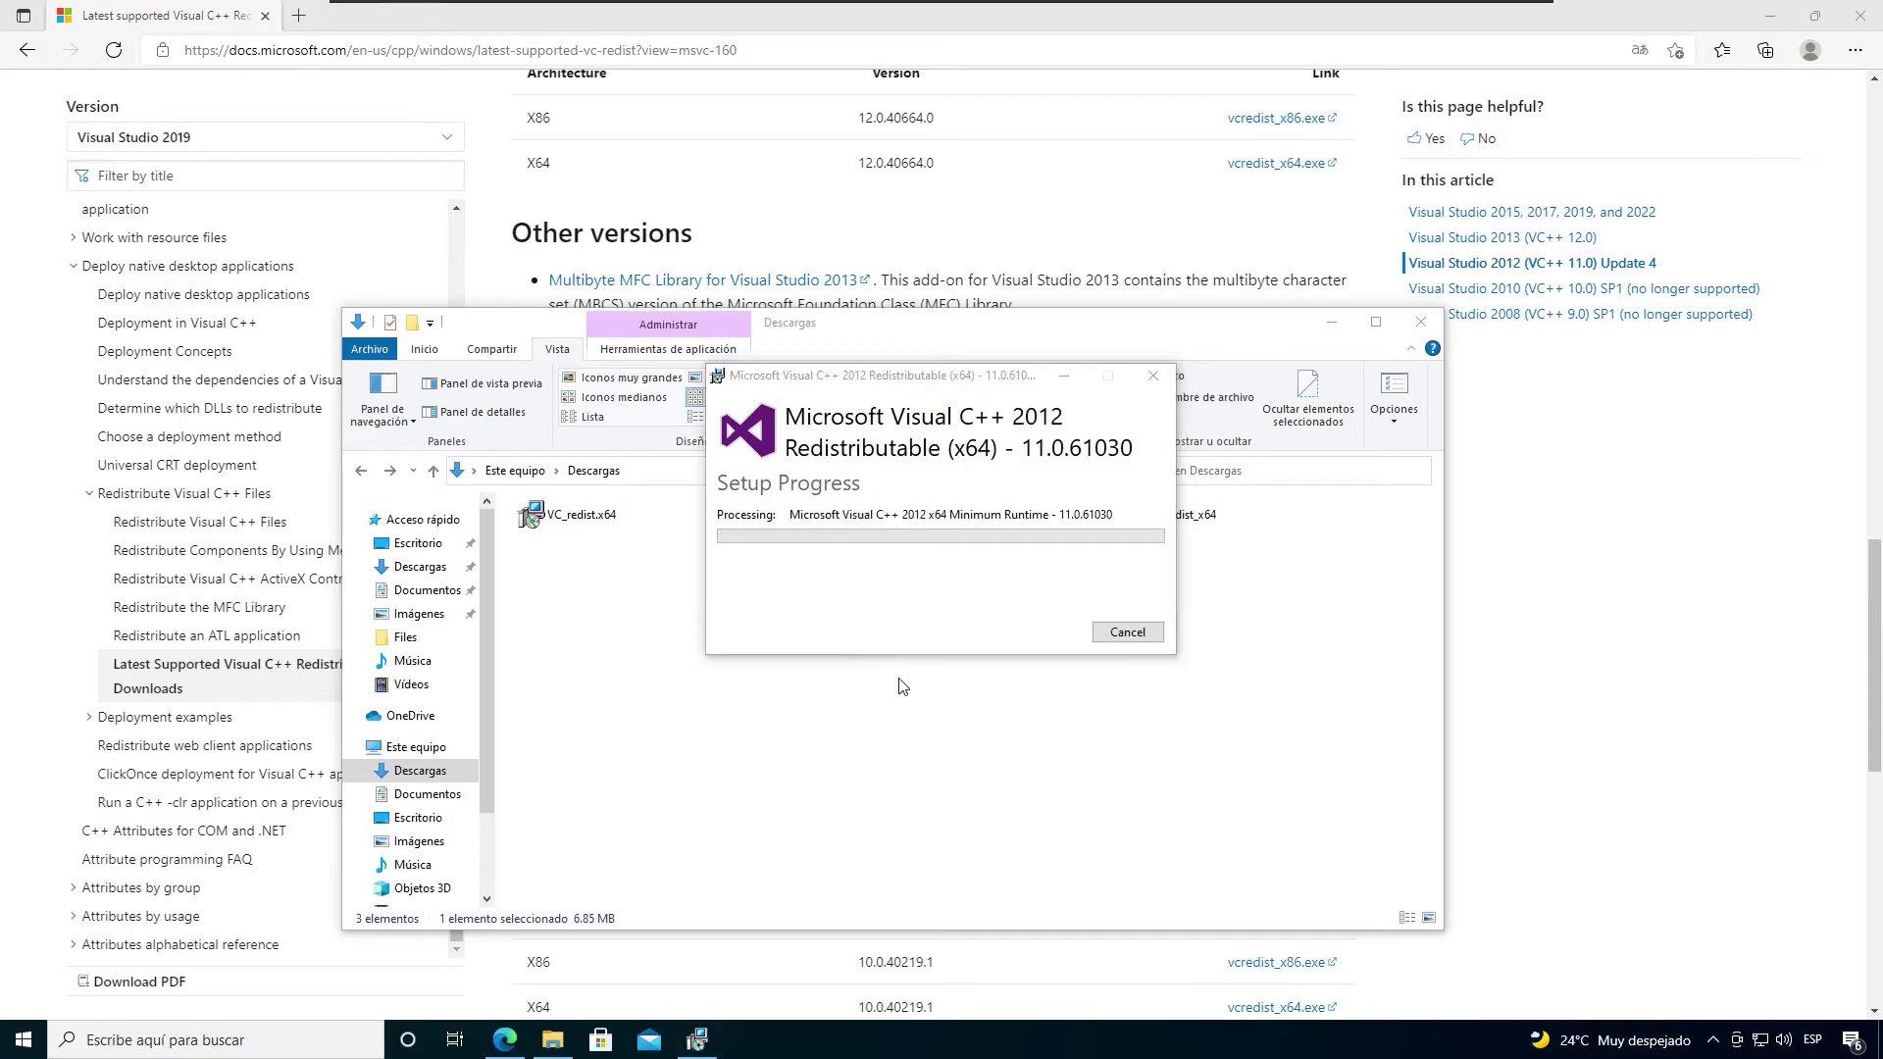
{"action": "left_click", "coordinate": [1125, 633]}
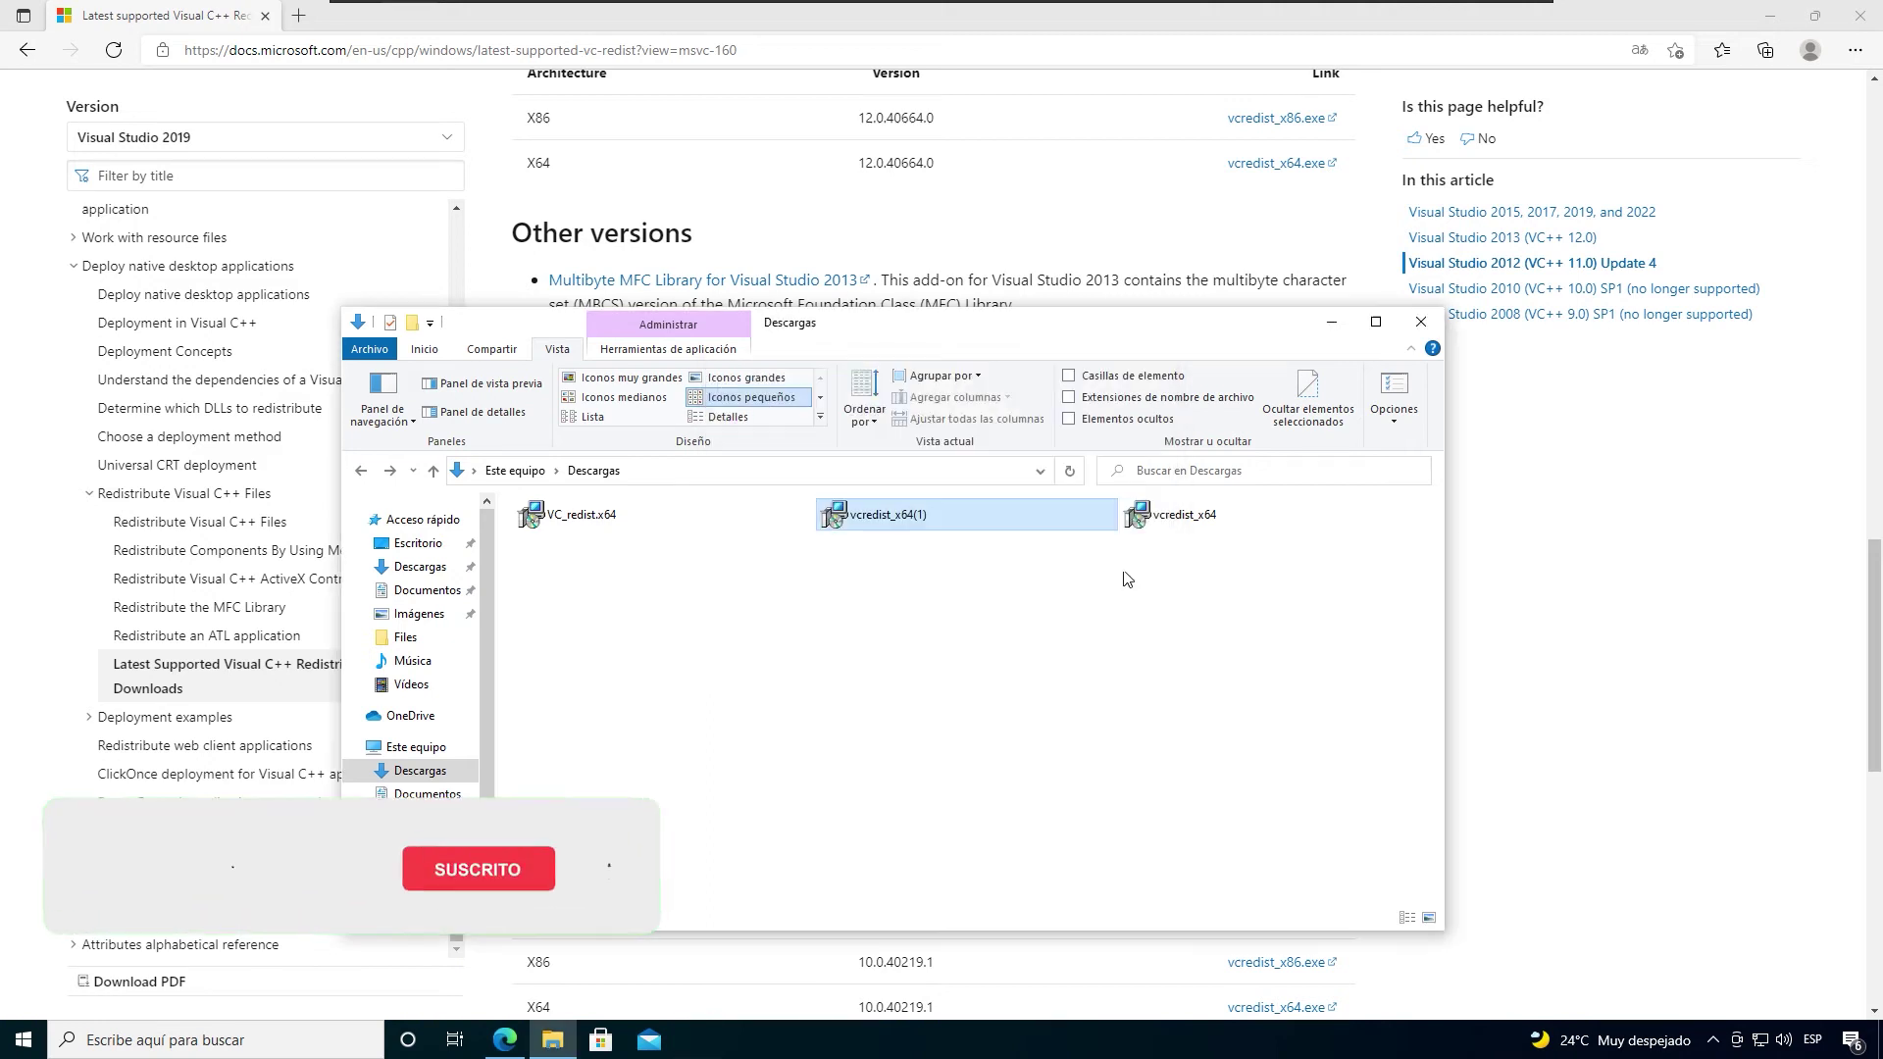
Install Microsoft Visual C++ 2013 Redistributable (x64) from vcredist_x64, accepting the licence terms and allowing changes to the device.
{"action": "double_click", "coordinate": [1184, 514]}
{"action": "left_click", "coordinate": [743, 602]}
{"action": "left_click", "coordinate": [1042, 632]}
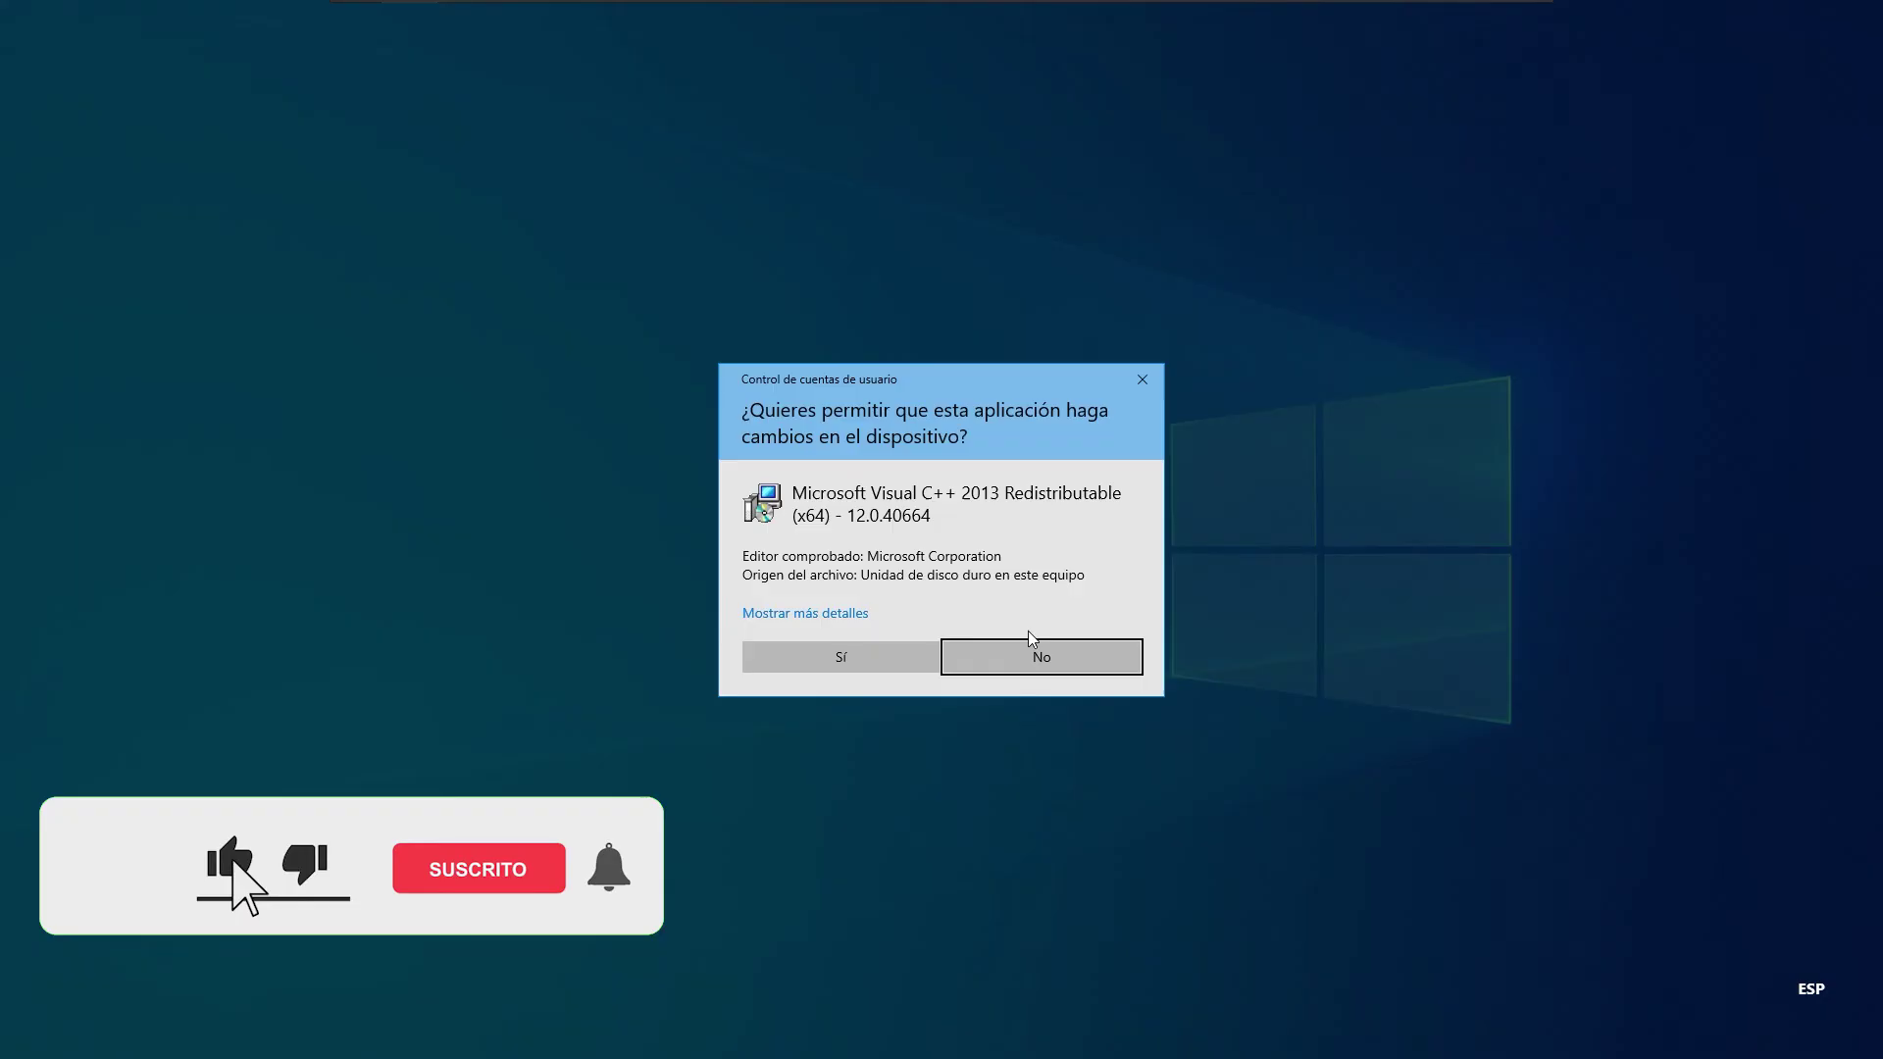
{"action": "left_click", "coordinate": [844, 655]}
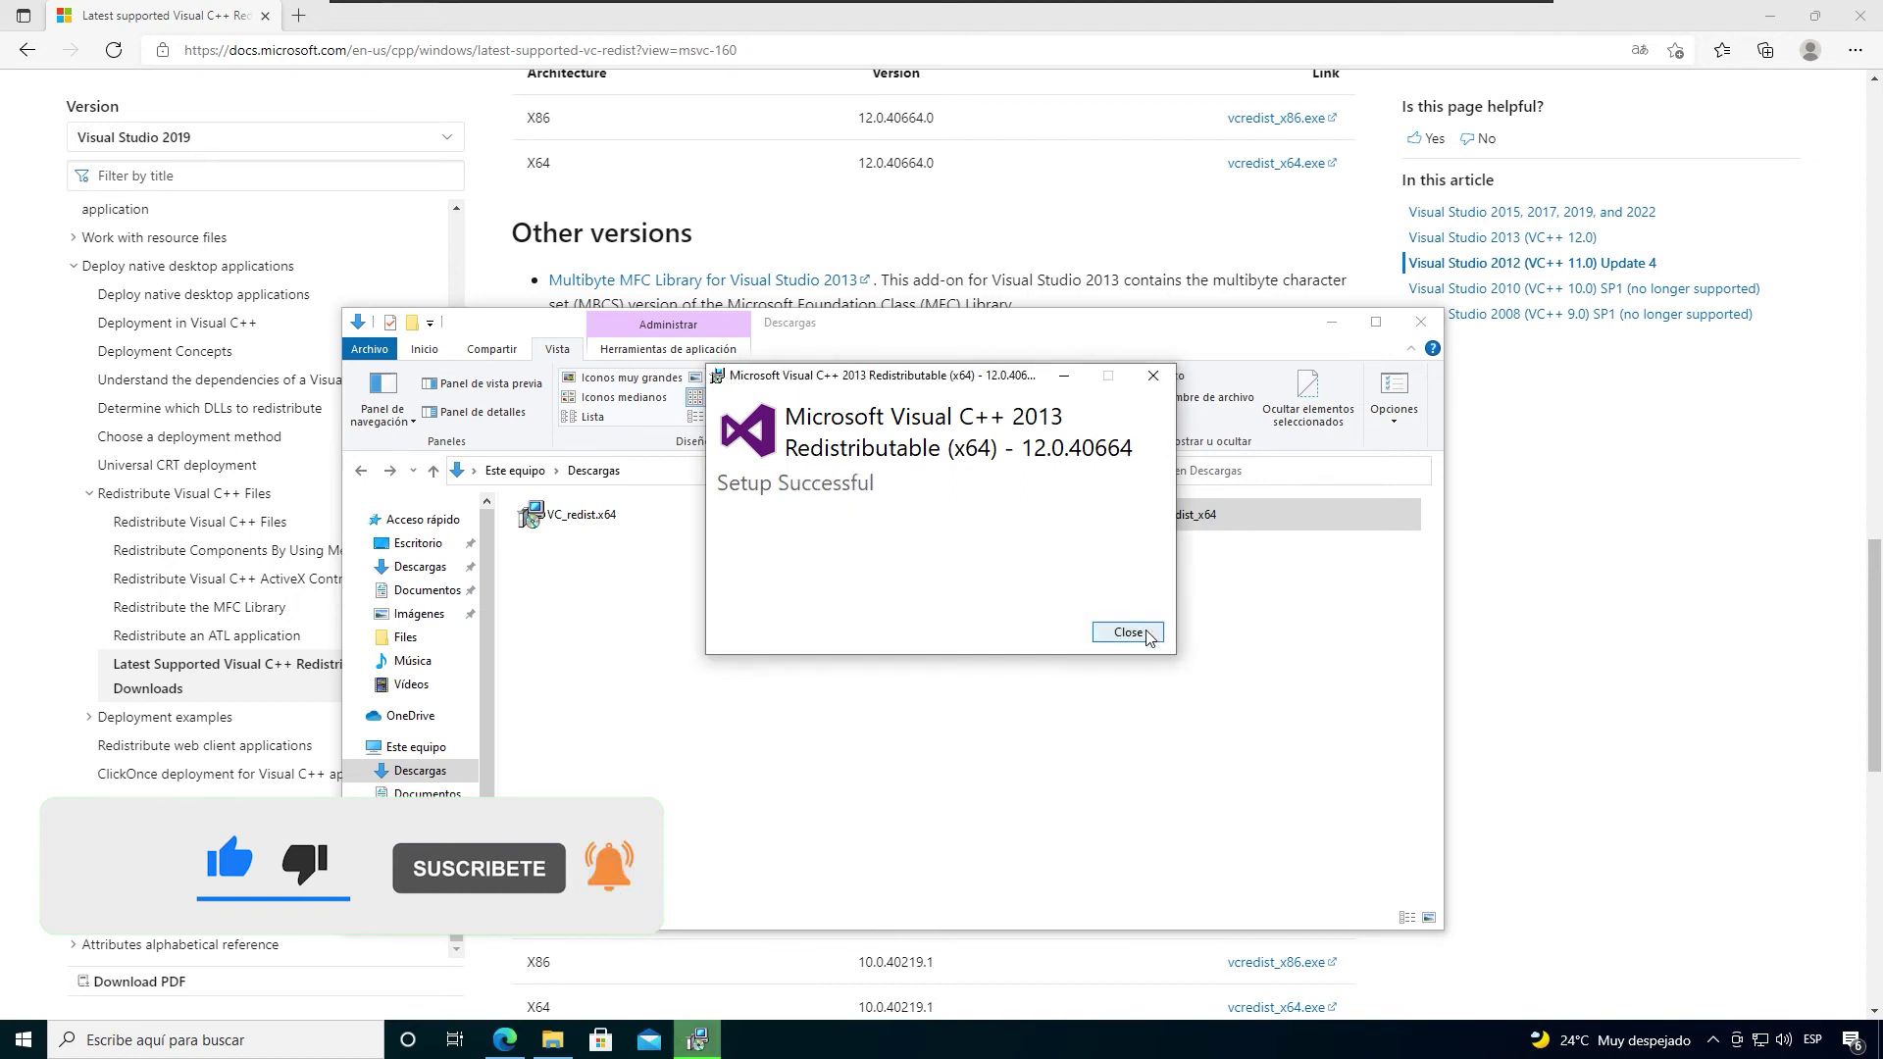
{"action": "left_click", "coordinate": [1127, 633]}
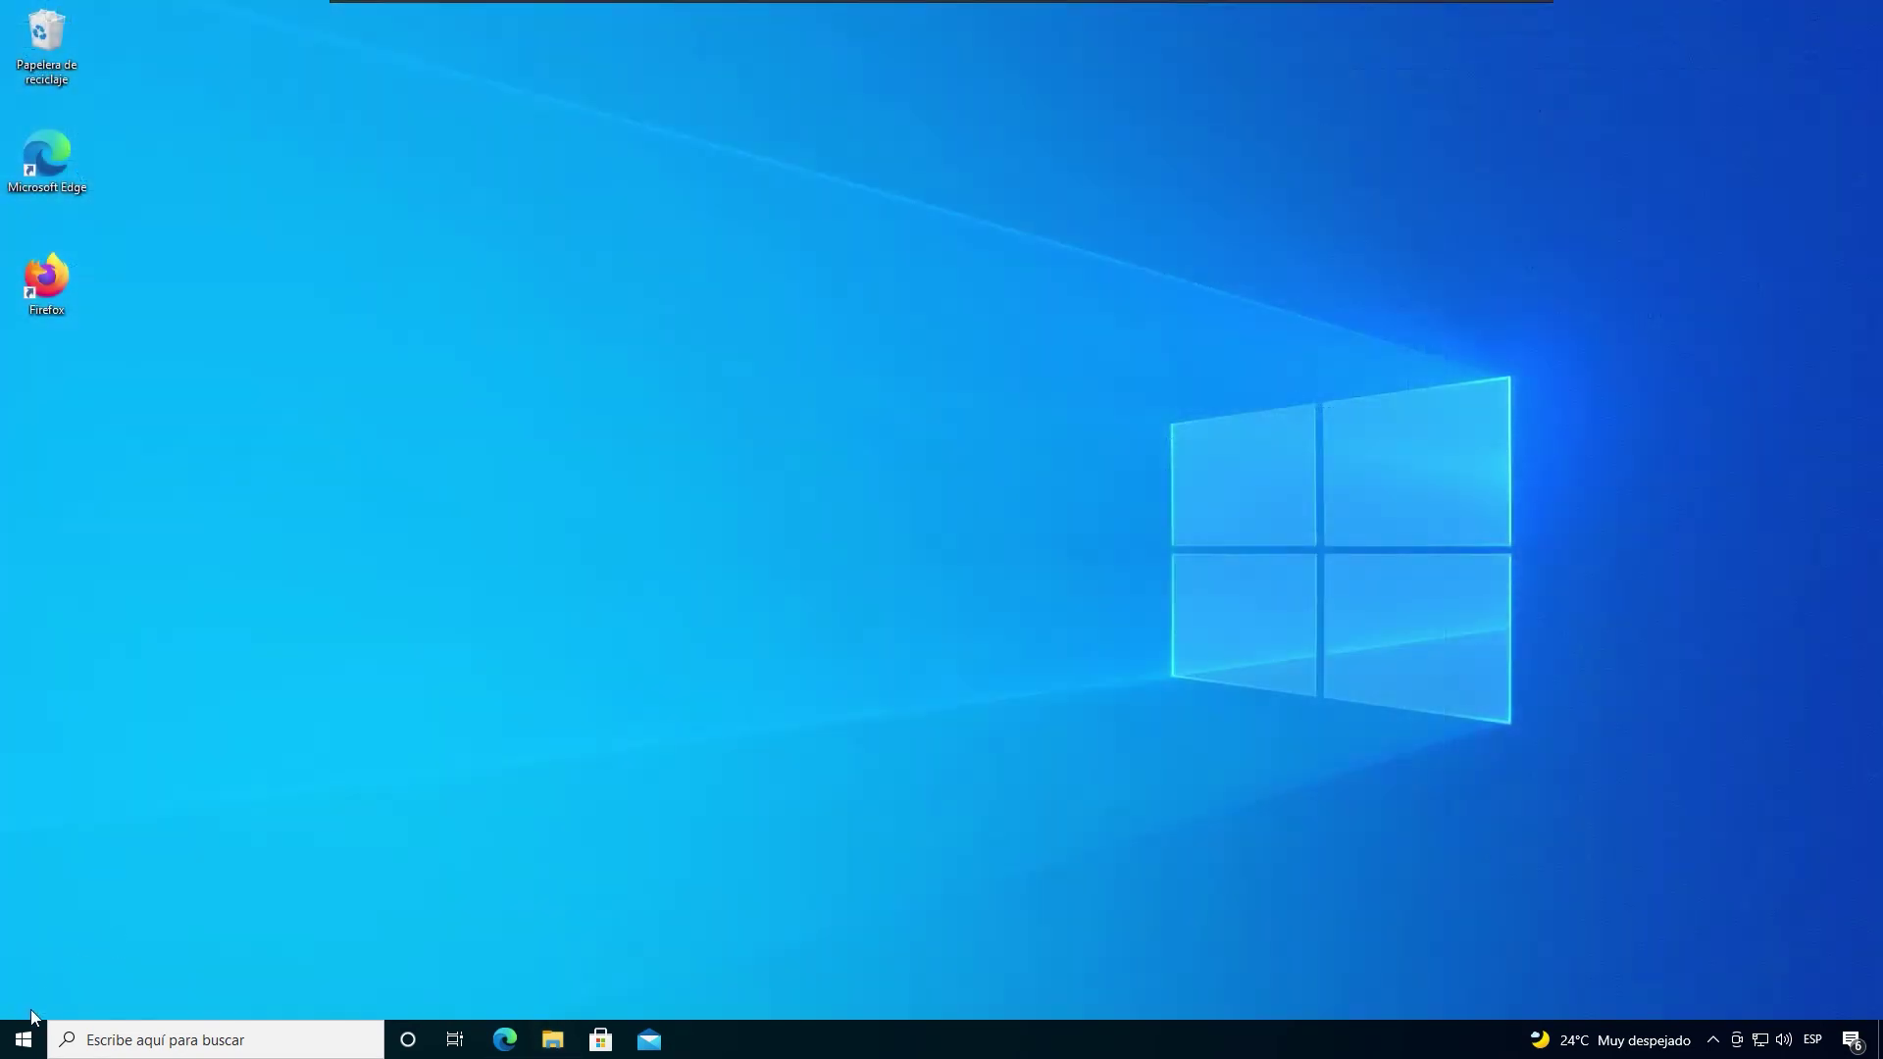
Open the computer's power options to locate the Restart command, and close them.
{"action": "left_click", "coordinate": [22, 1036]}
{"action": "left_click", "coordinate": [19, 1004]}
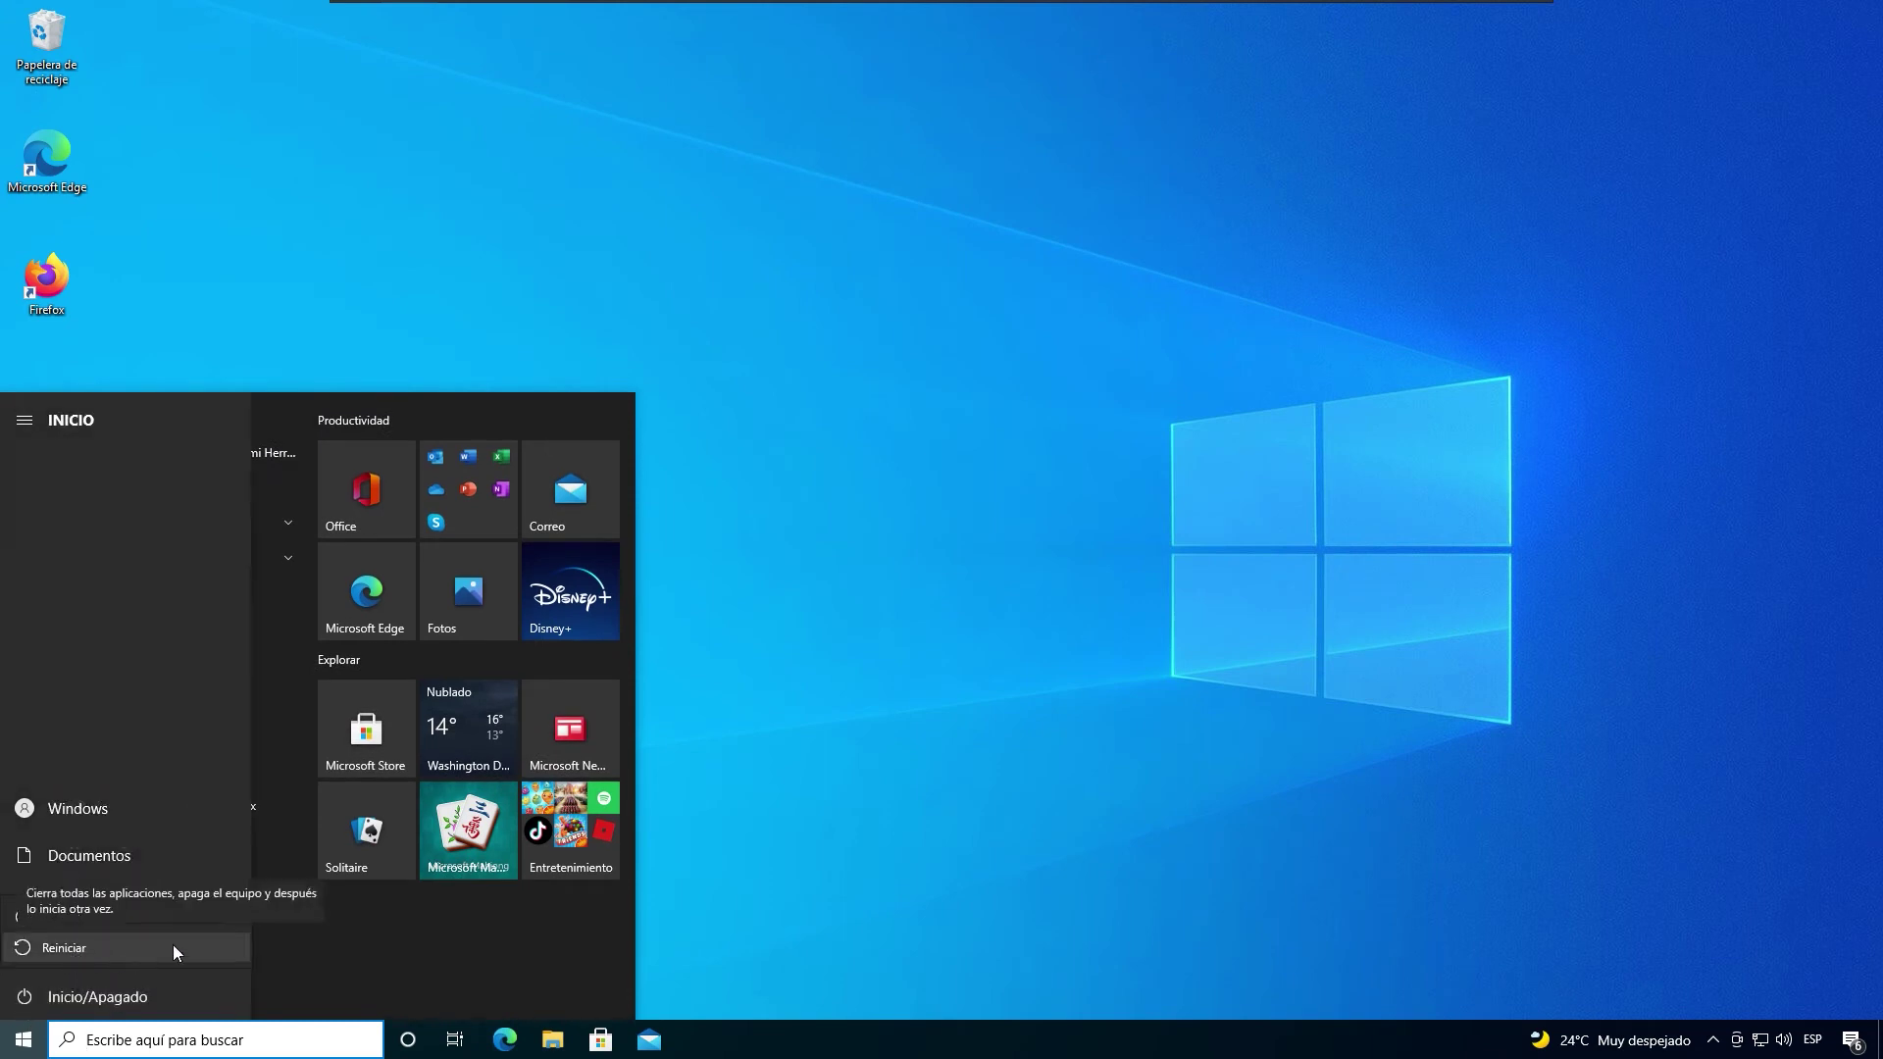
{"action": "key", "text": "Escape"}
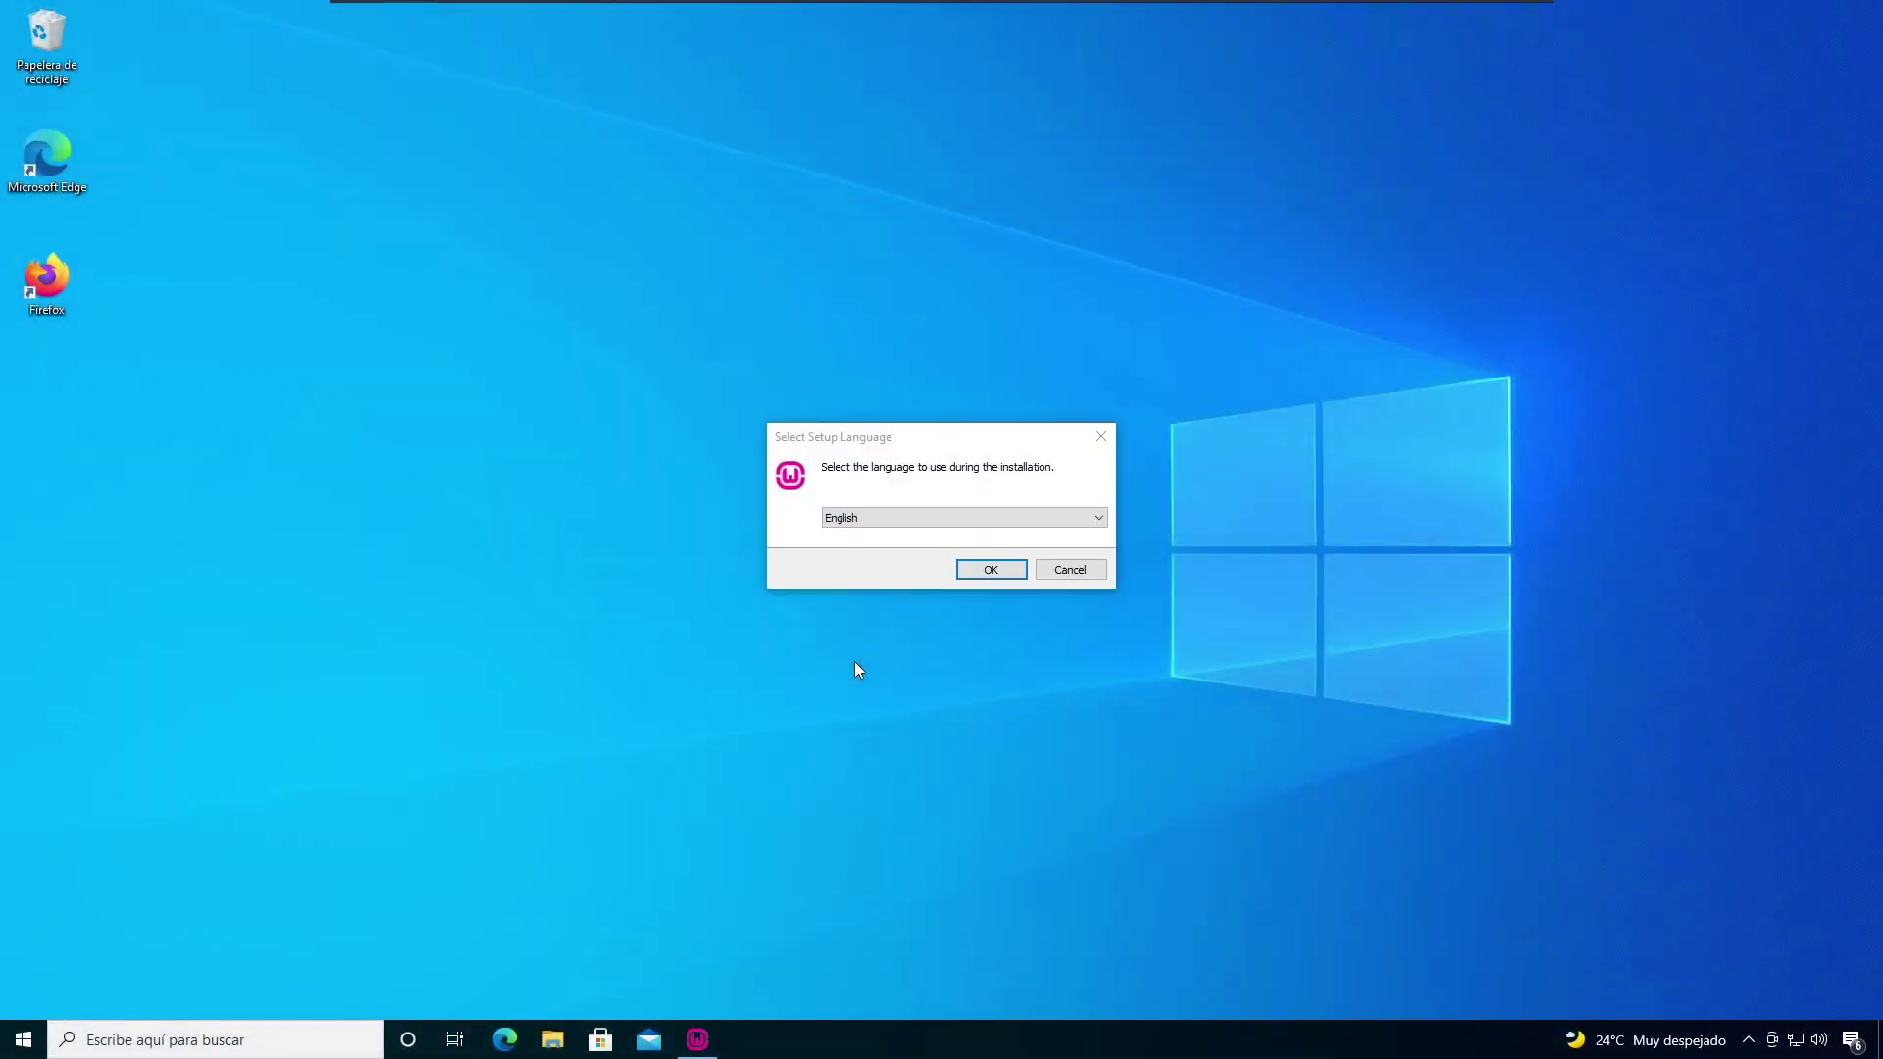
Install Wampserver64 3.2.3 with English as the setup language, keeping Internet Explorer as its browser, and finish the setup.
{"action": "left_click", "coordinate": [966, 569]}
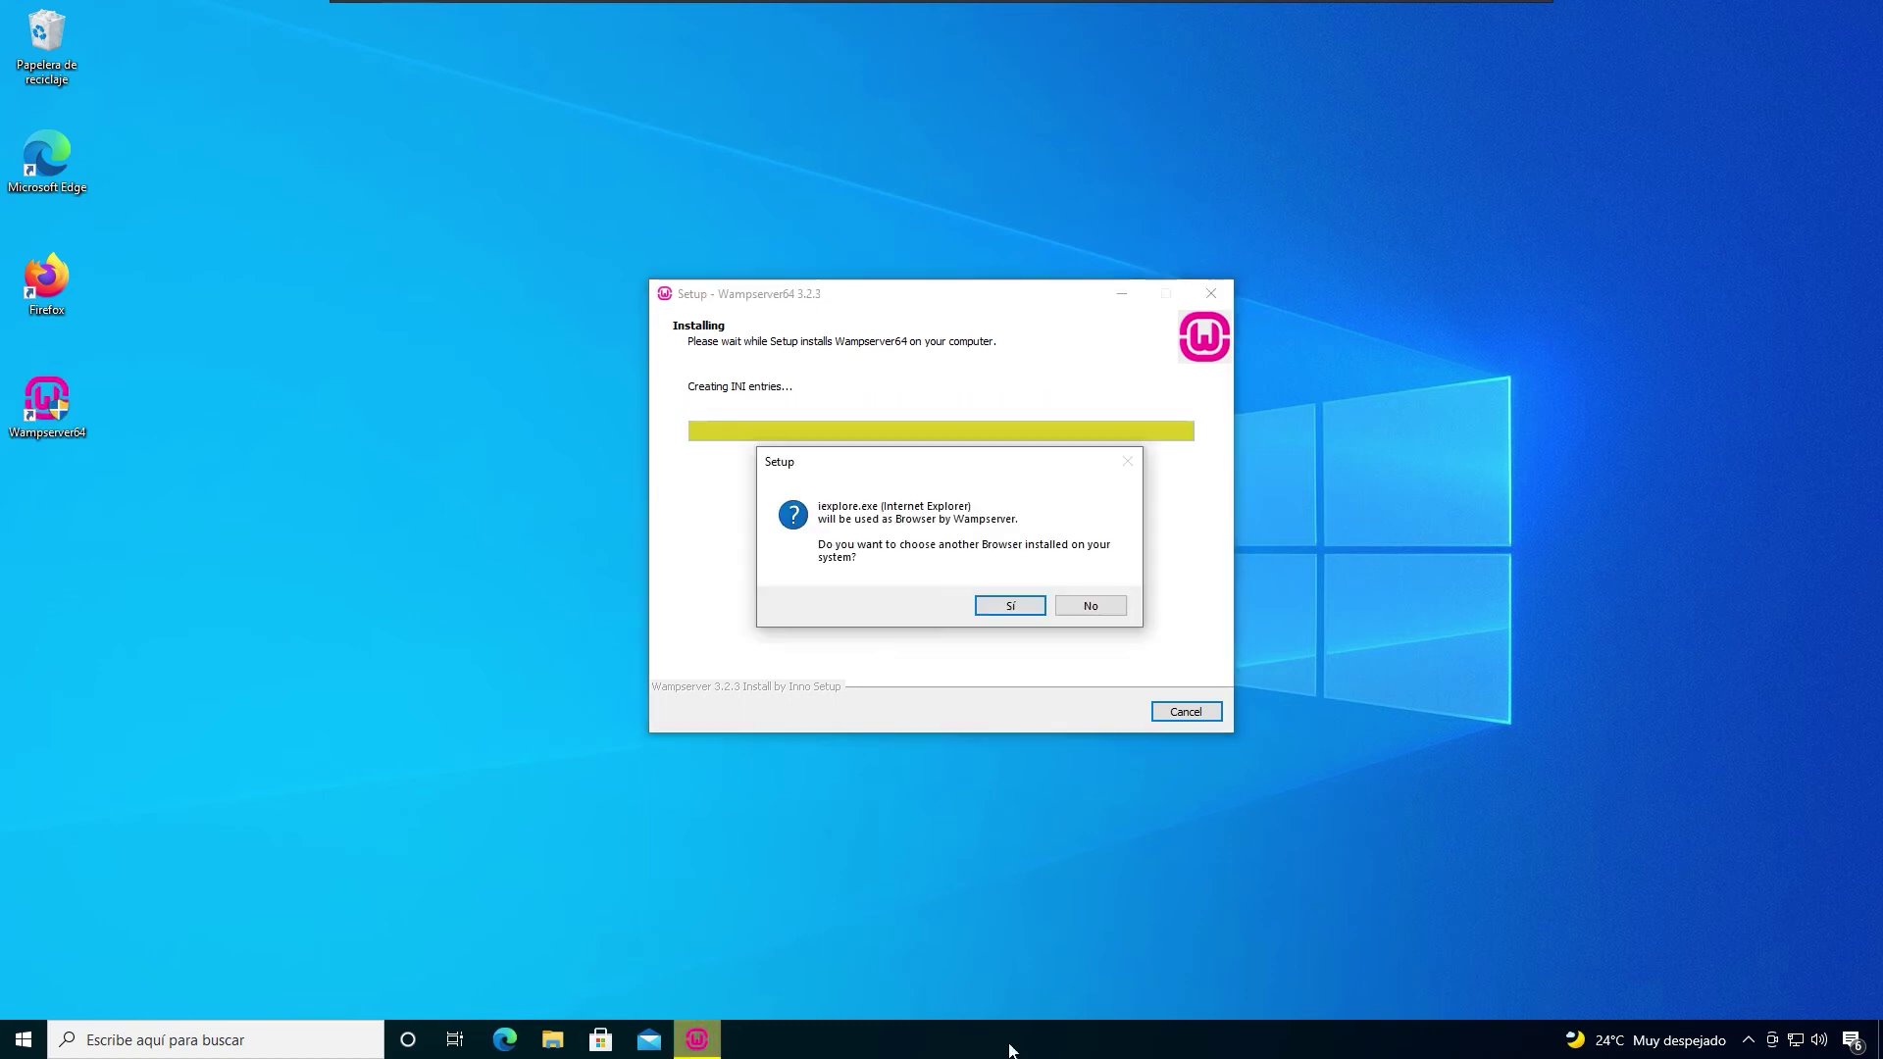
{"action": "left_click", "coordinate": [1090, 603]}
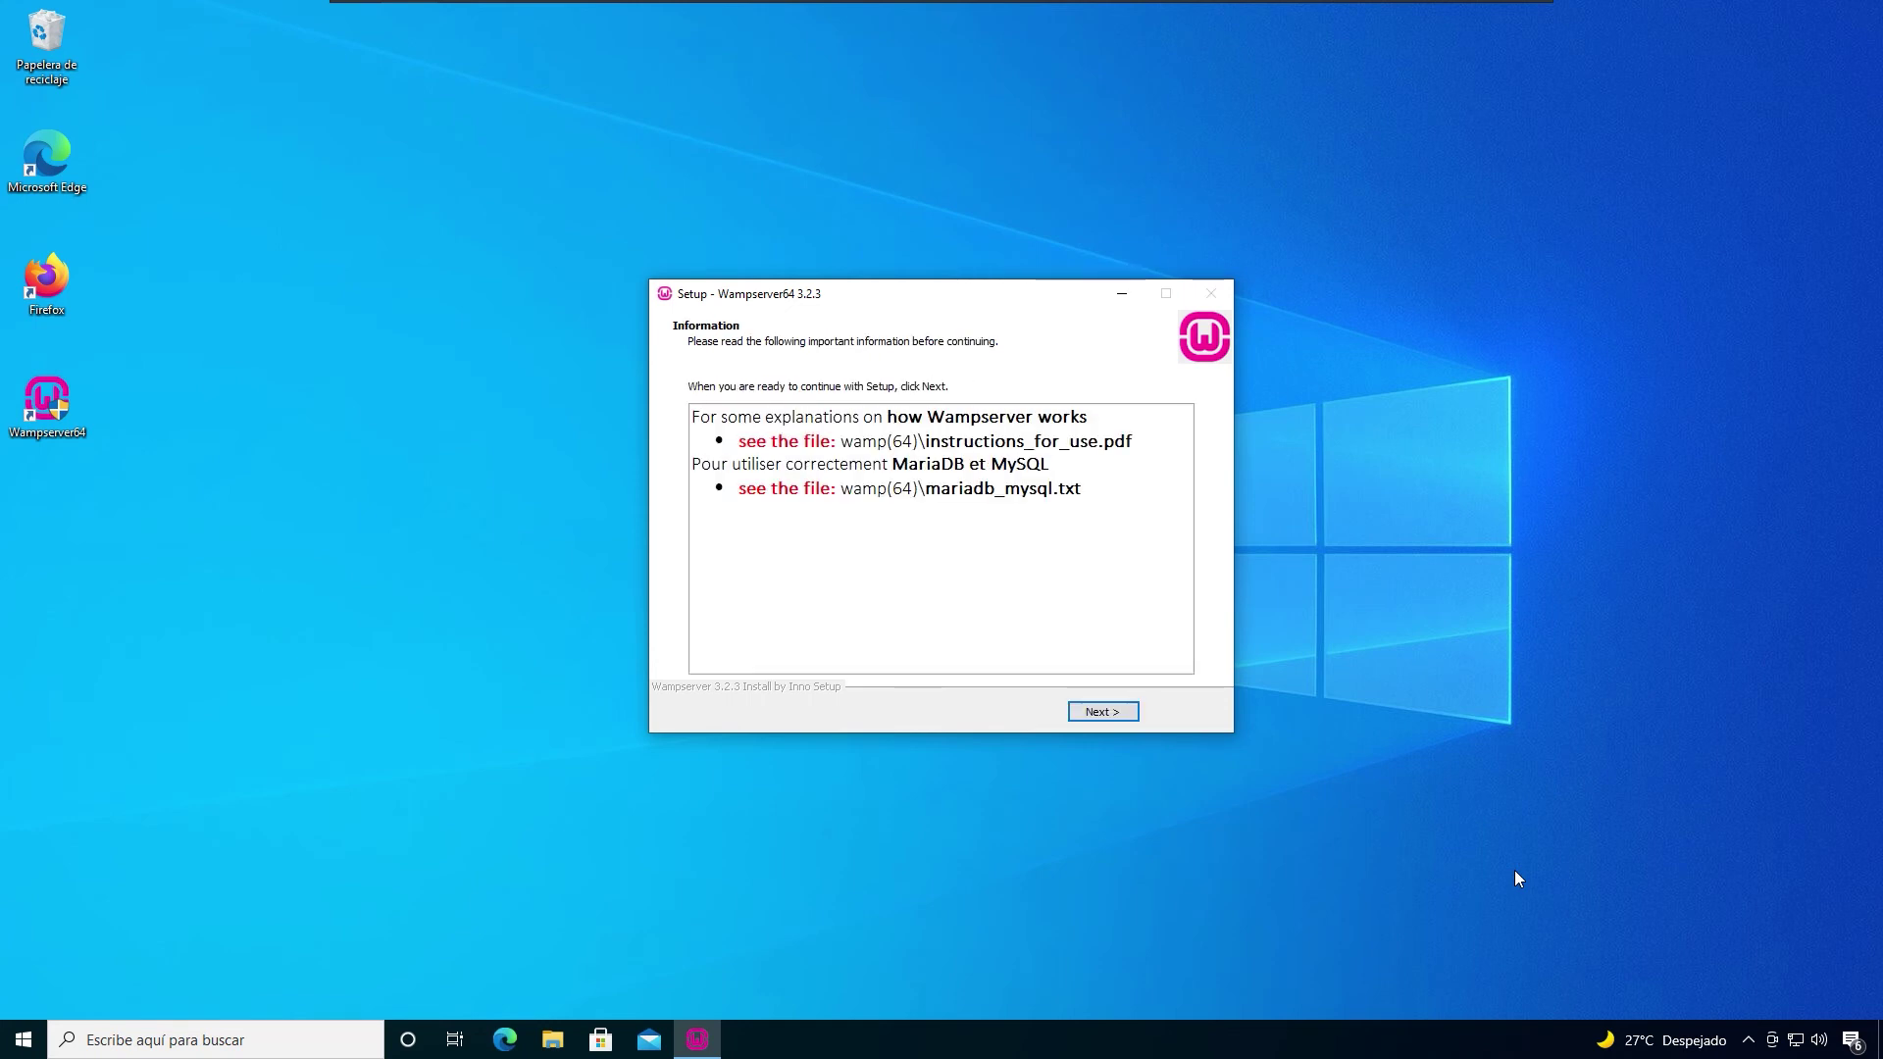
{"action": "left_click", "coordinate": [1103, 712]}
{"action": "left_click", "coordinate": [1102, 712]}
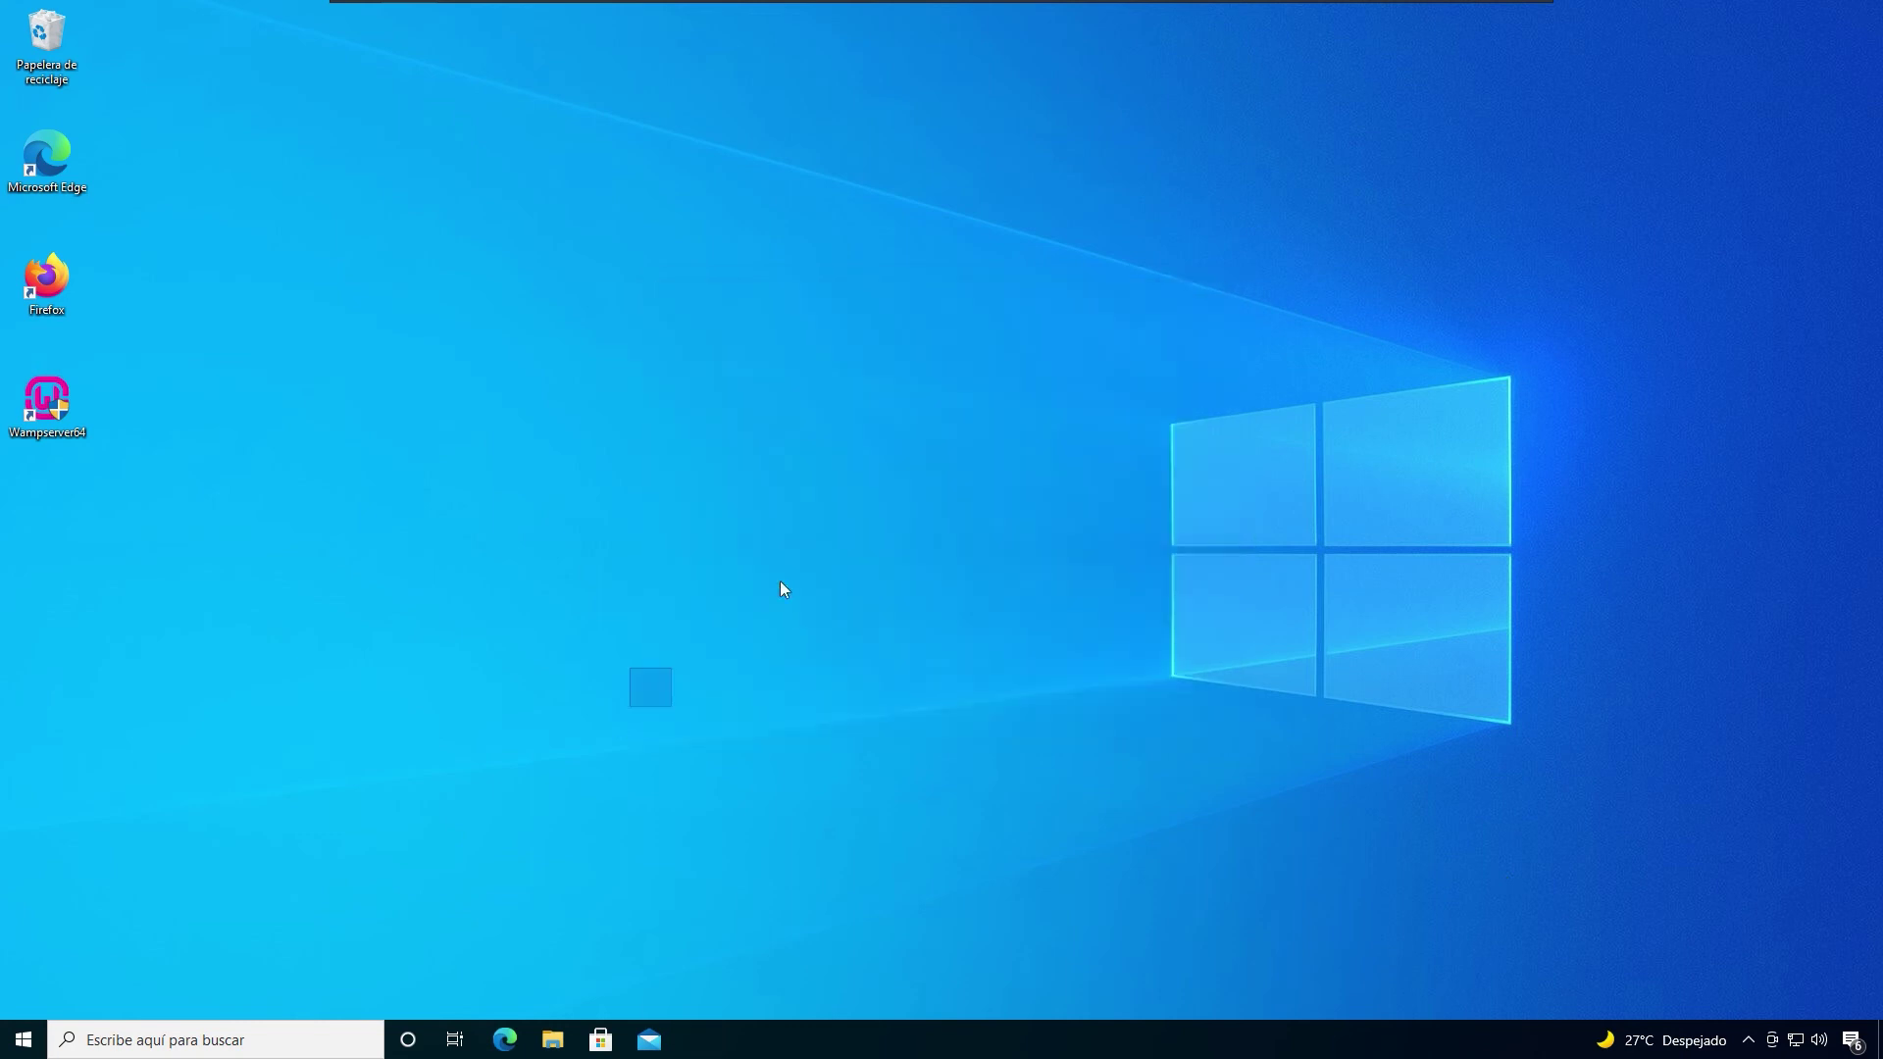
Launch Wampserver64, allow wampmanager.exe to make changes to the device, and check the status of the local server's services.
{"action": "double_click", "coordinate": [44, 407]}
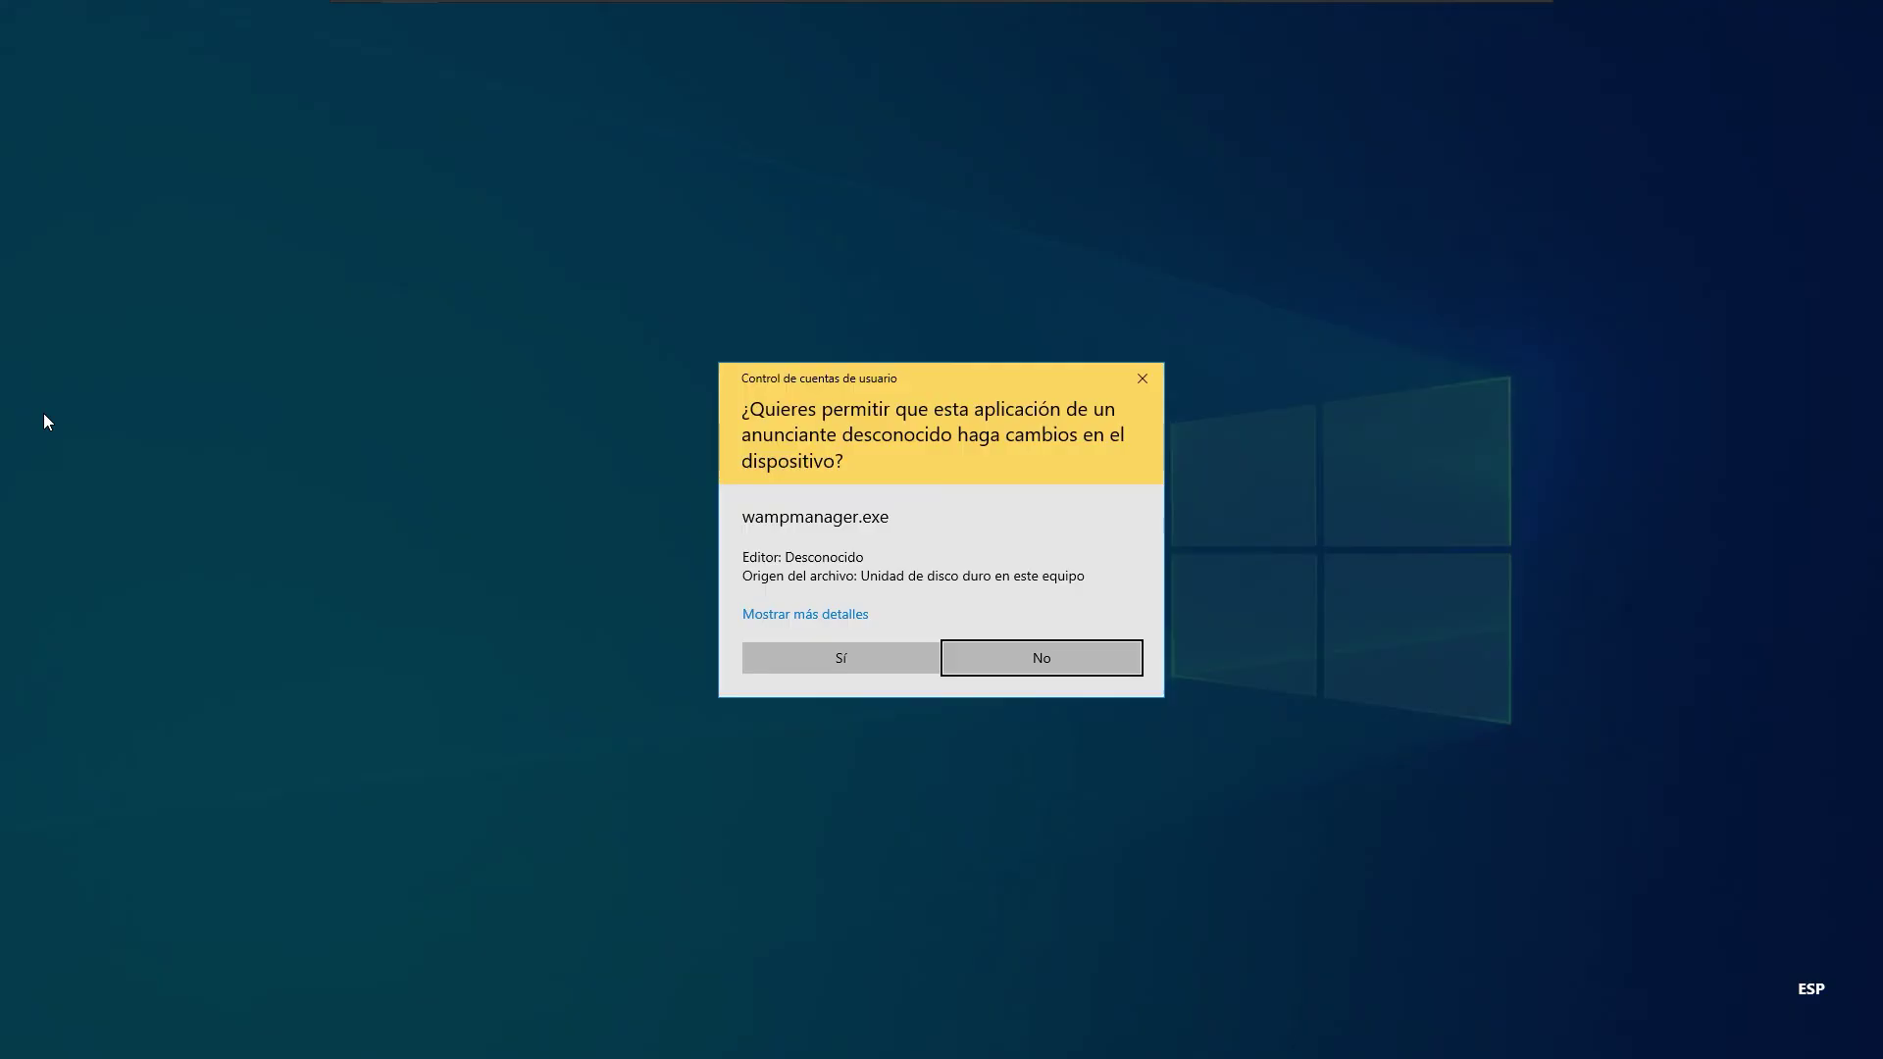
{"action": "left_click", "coordinate": [906, 657]}
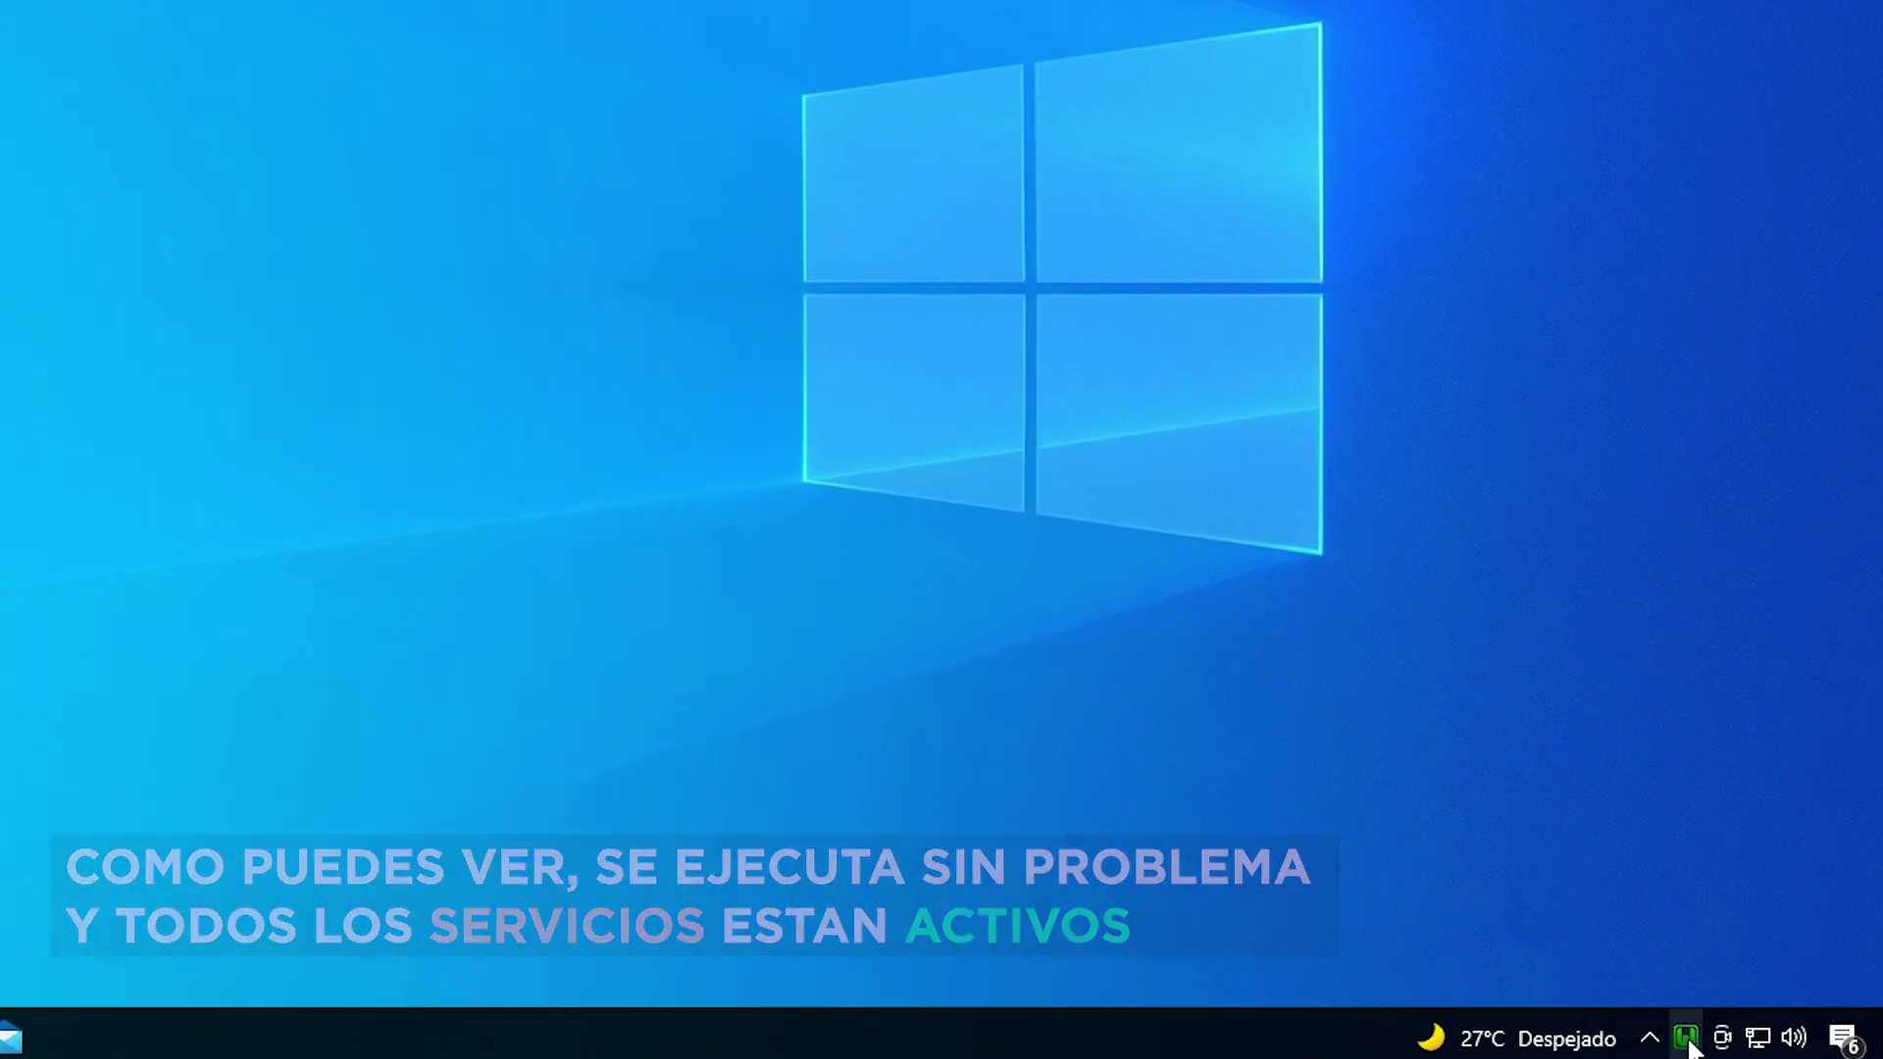
{"action": "mouse_move", "coordinate": [1689, 1046]}
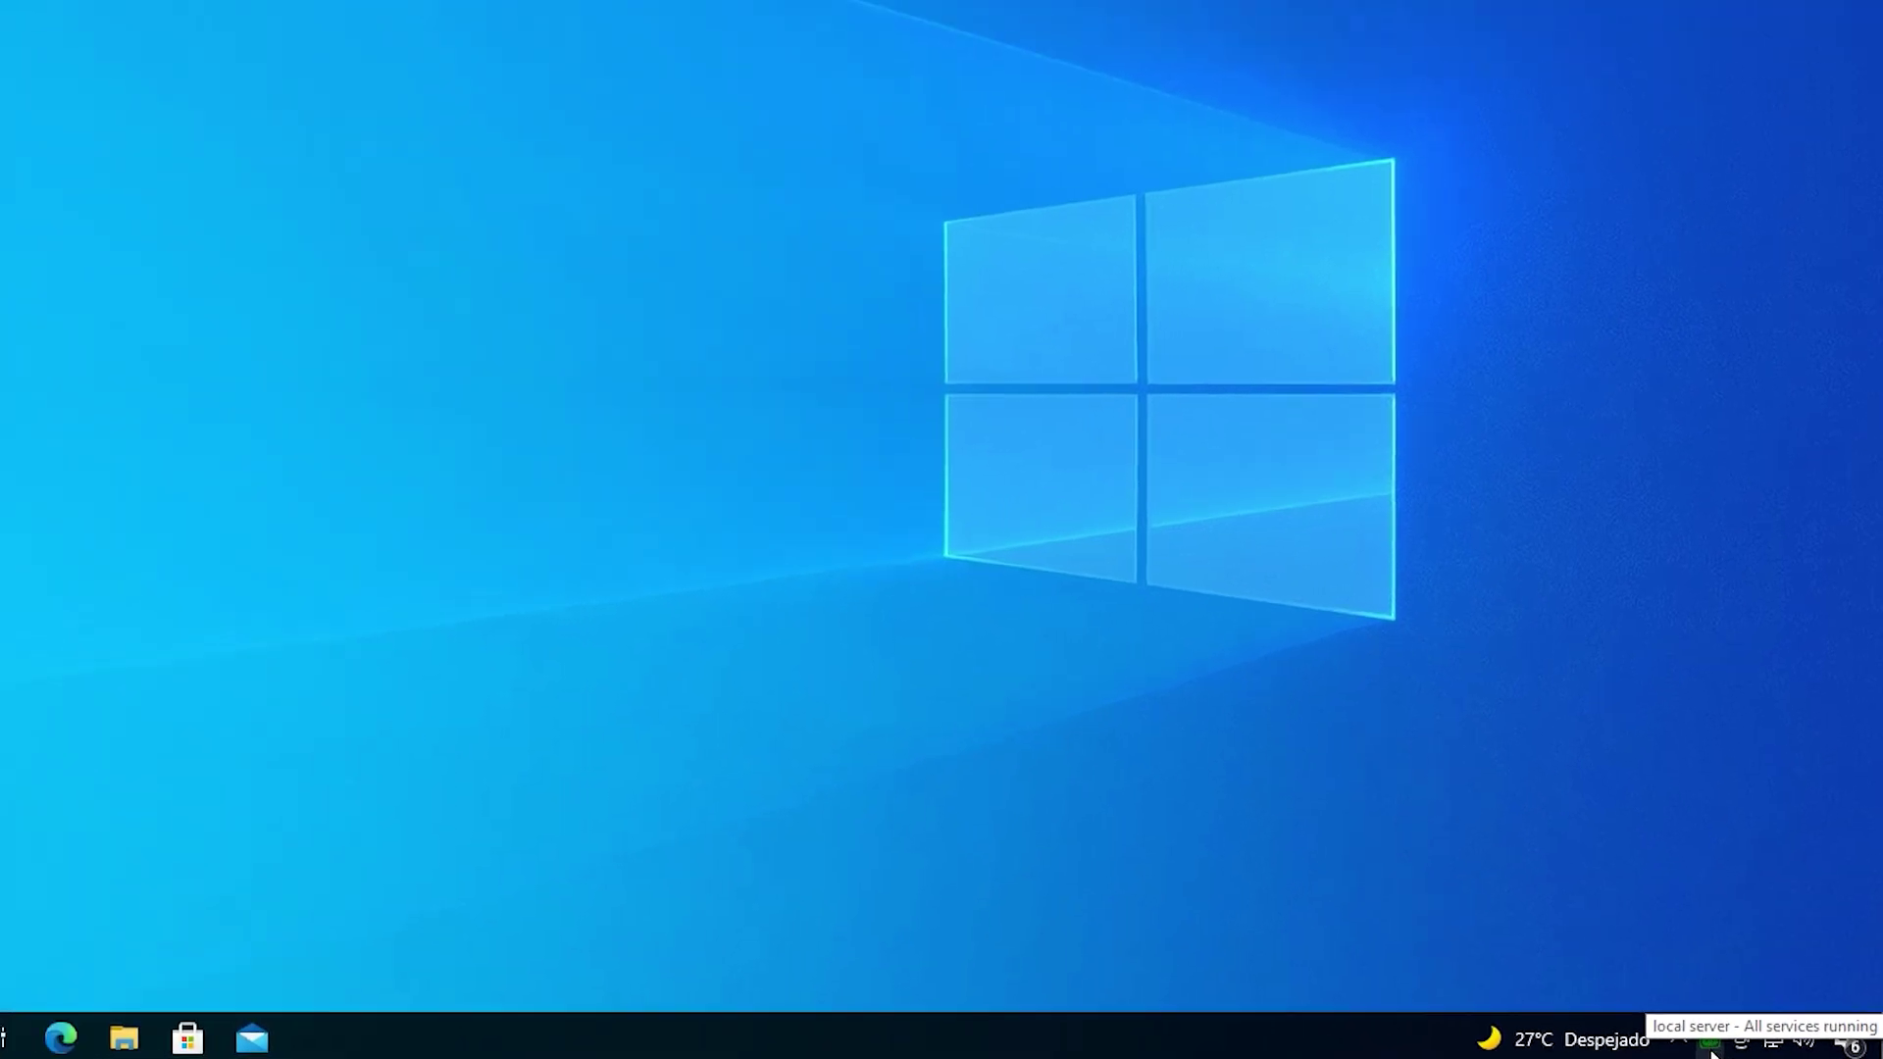